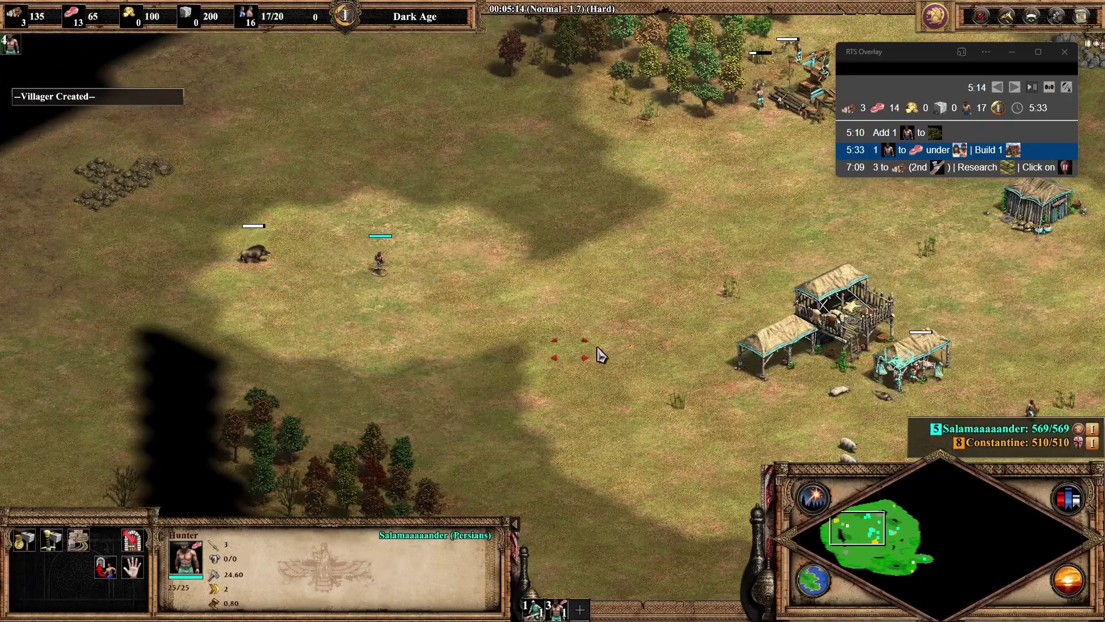
# Send the hunter back to the area beside the Town Center to lure the boar in.
pyautogui.press('Right')
pyautogui.press('Down')
pyautogui.rightClick(787, 329)
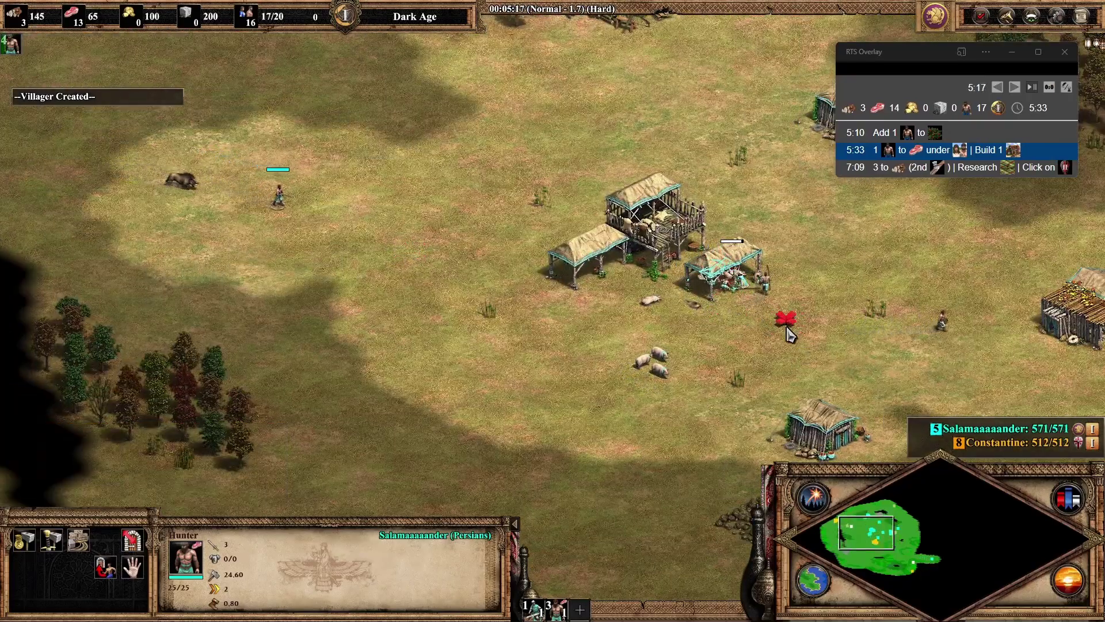
# Have a villager from the lumber camp build a house at the edge of the woodline.
pyautogui.press('h')
pyautogui.press('Up')
pyautogui.press('Right')
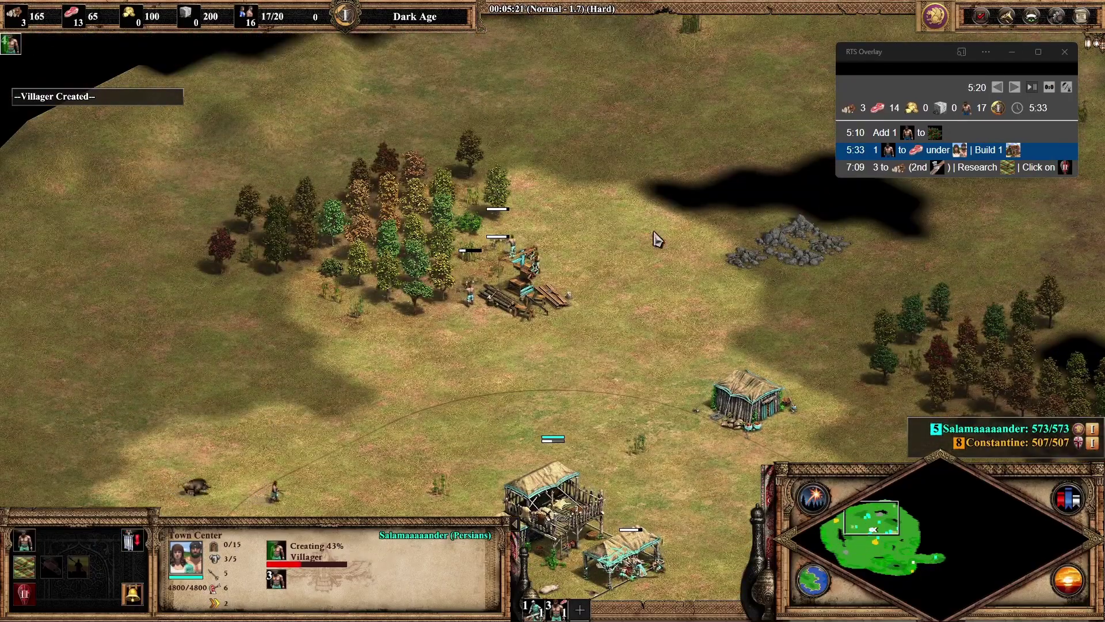
pyautogui.click(469, 292)
pyautogui.press('q')
pyautogui.press('q')
pyautogui.click(331, 336)
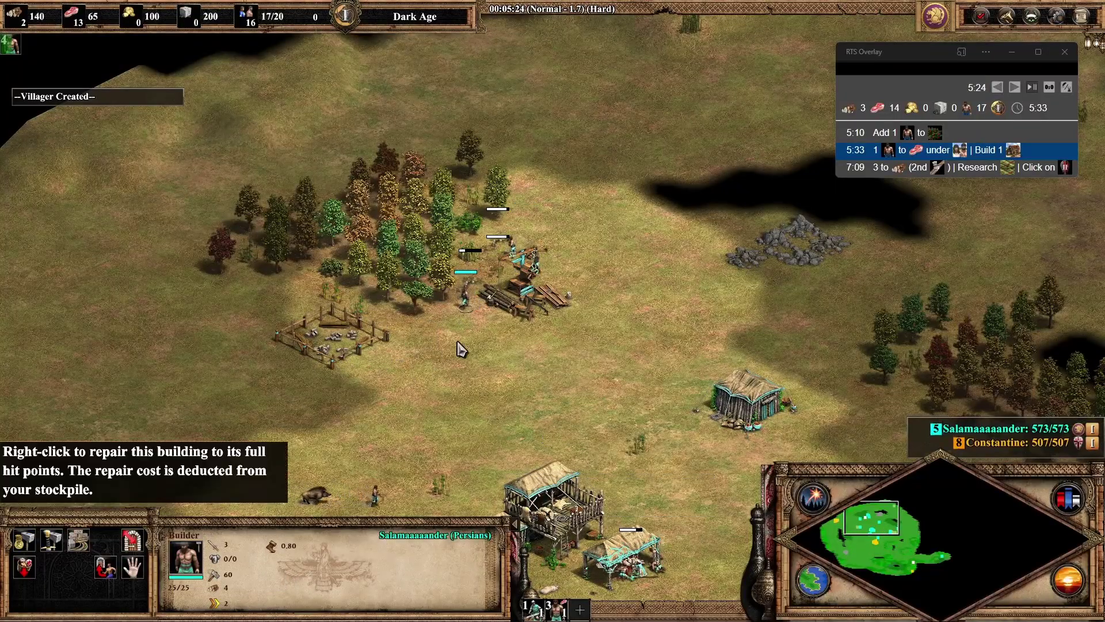
# Garrison the villagers in the Town Center as the lured boar arrives, and release them to kill it.
pyautogui.press('Down')
pyautogui.click(441, 258)
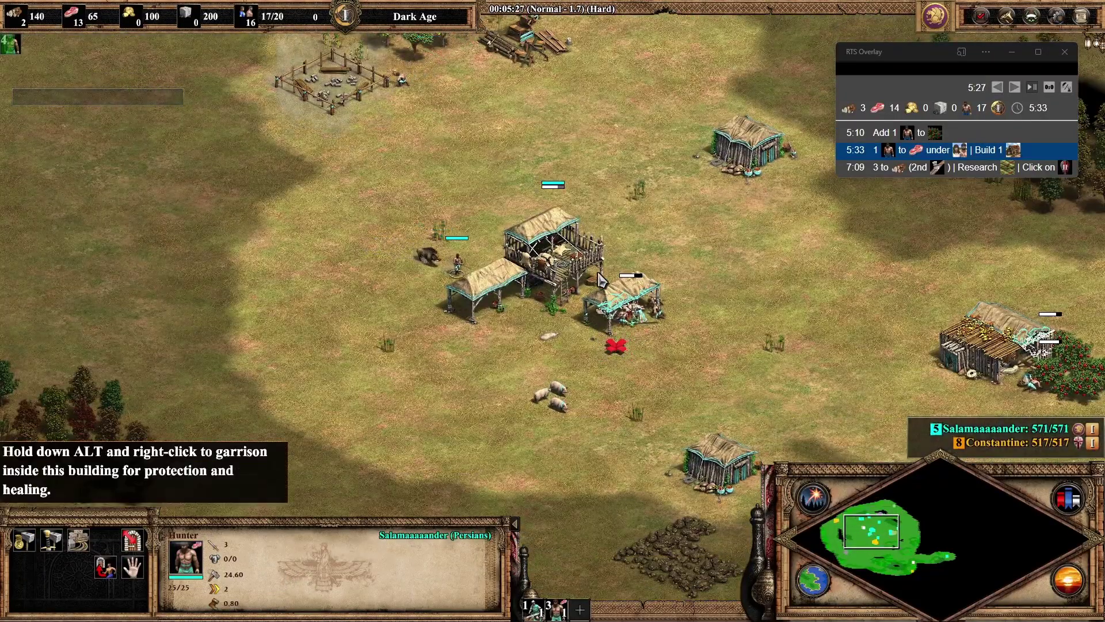
pyautogui.hotkey('alt', 'g')
pyautogui.click(483, 285)
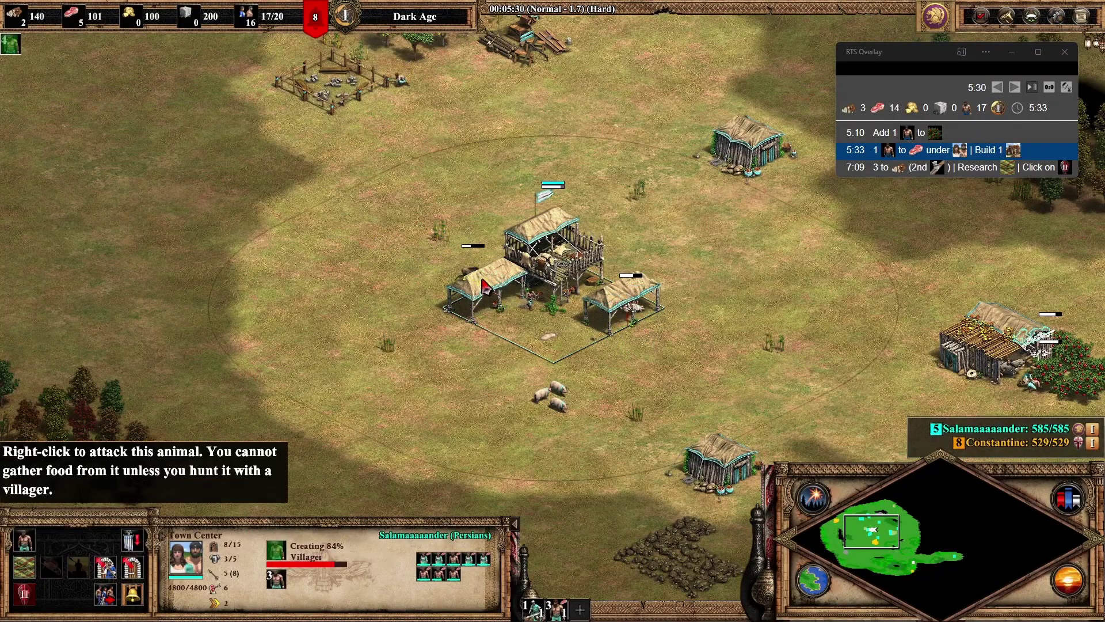
pyautogui.hotkey('alt', 'u')
pyautogui.click(587, 320)
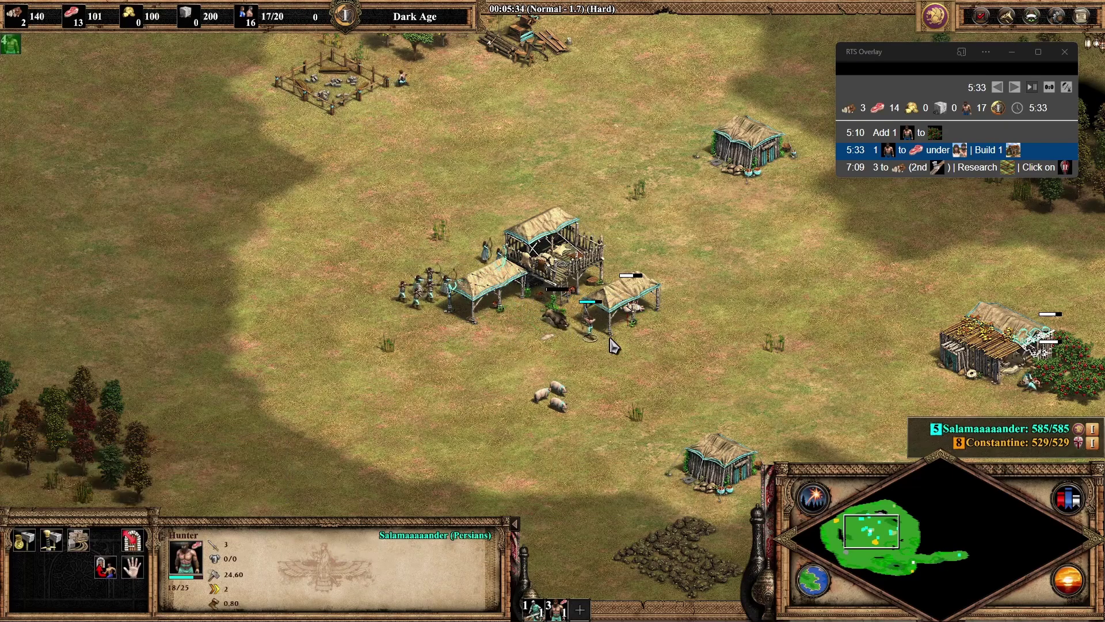
pyautogui.click(635, 314)
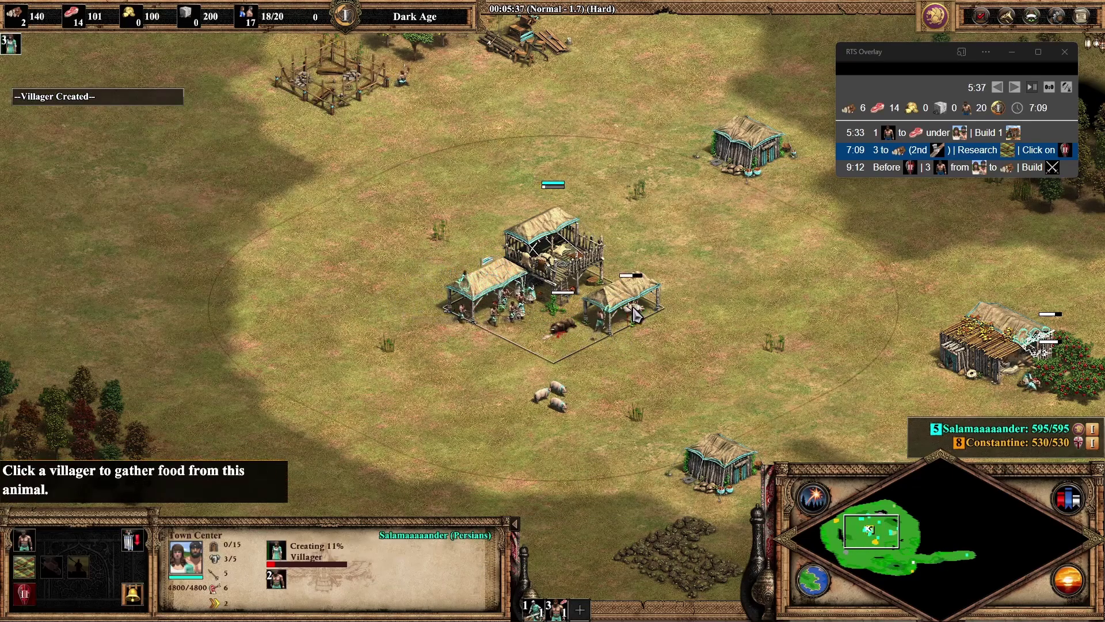
# Look over the base around the Town Center, from the lumber camp and house site to the mill and berries.
pyautogui.press('Right')
pyautogui.press('Up')
pyautogui.press('Left')
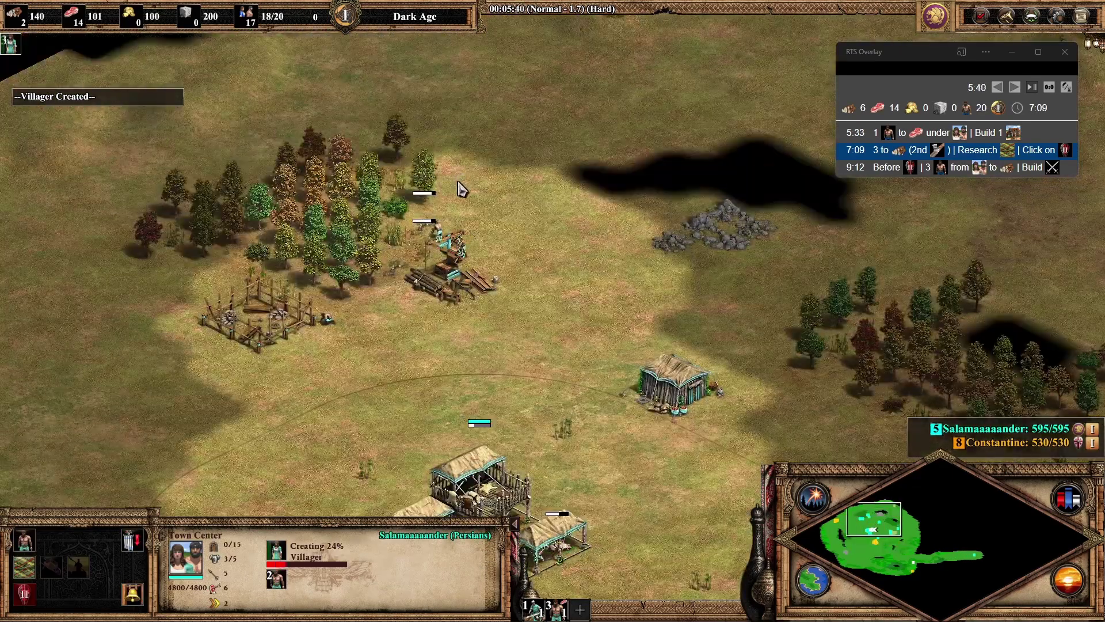
pyautogui.press('Down')
pyautogui.press('Left')
pyautogui.press('Down')
pyautogui.press('Up')
pyautogui.press('Right')
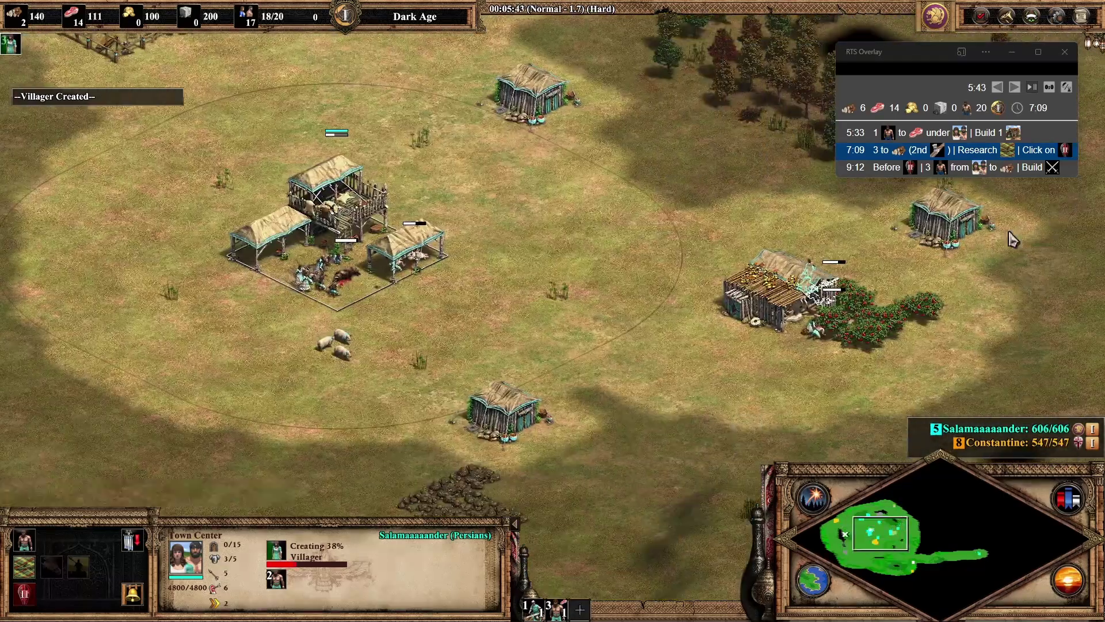
# Select two of the villagers gathering from the boar and reposition them beside the Town Center.
pyautogui.click(350, 285)
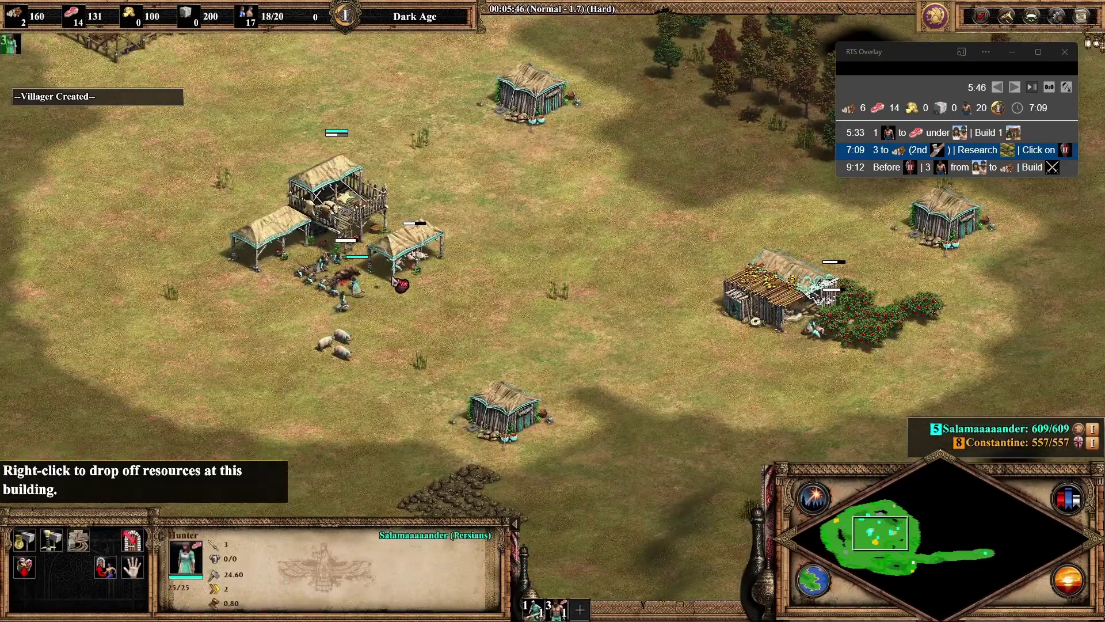
pyautogui.moveTo(403, 307); pyautogui.dragTo(344, 279)
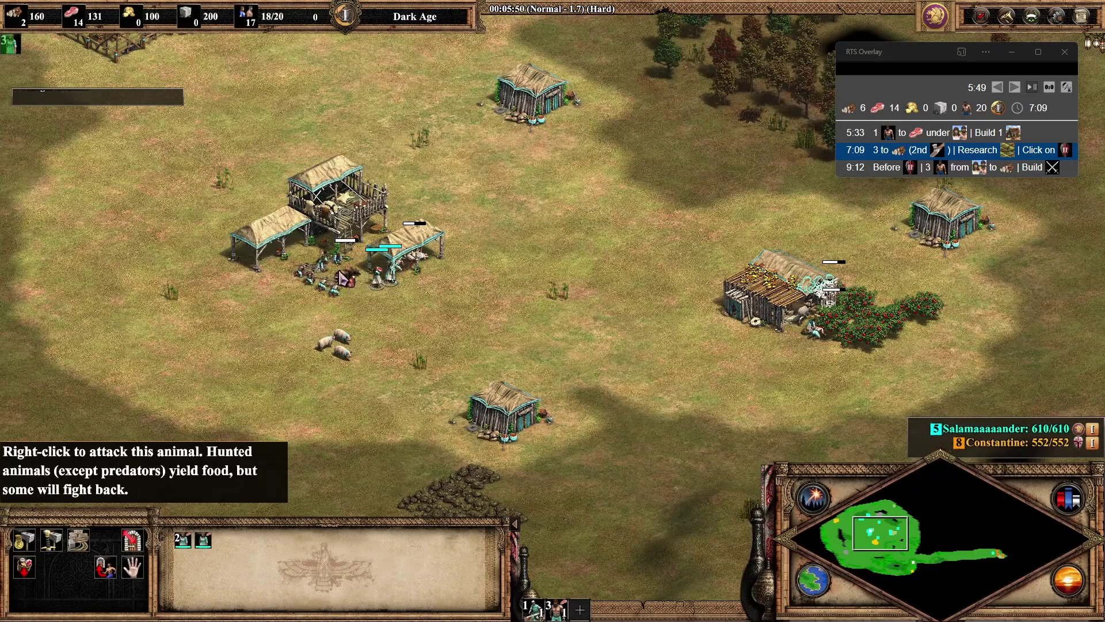
pyautogui.click(355, 329)
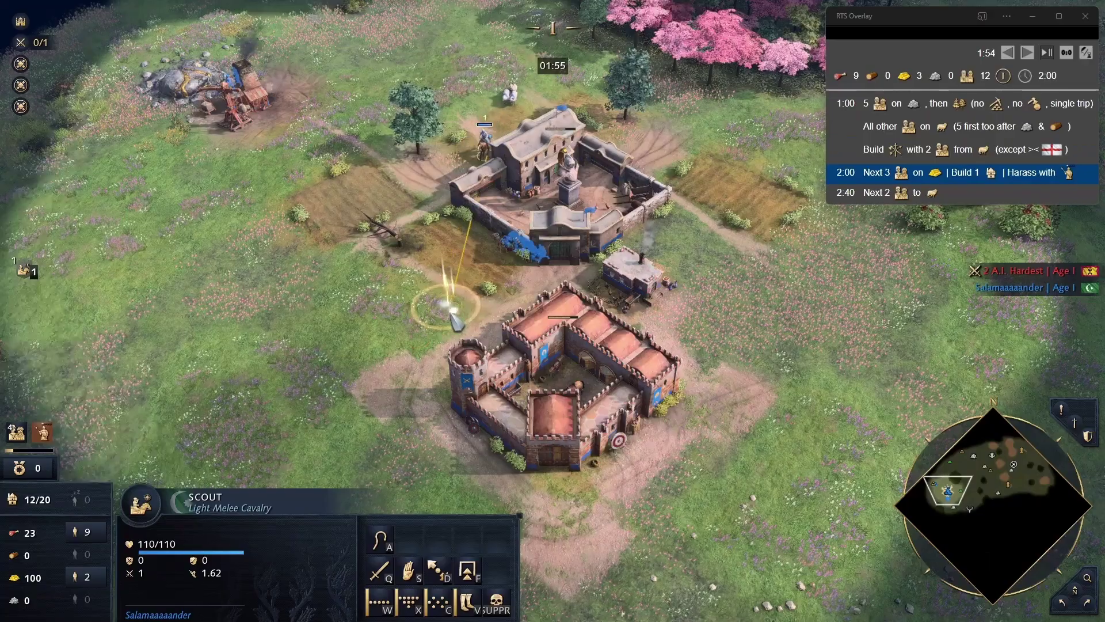
# Switch to Age of Empires IV and order the scout across the open field beside the barracks.
pyautogui.rightClick(841, 421)
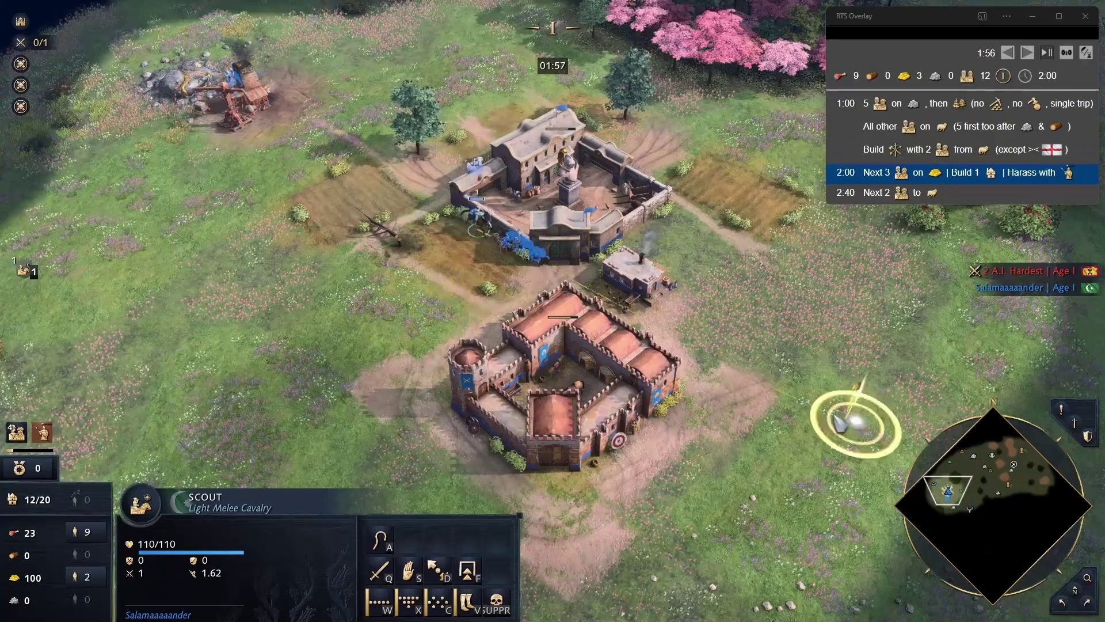
pyautogui.doubleClick(481, 212)
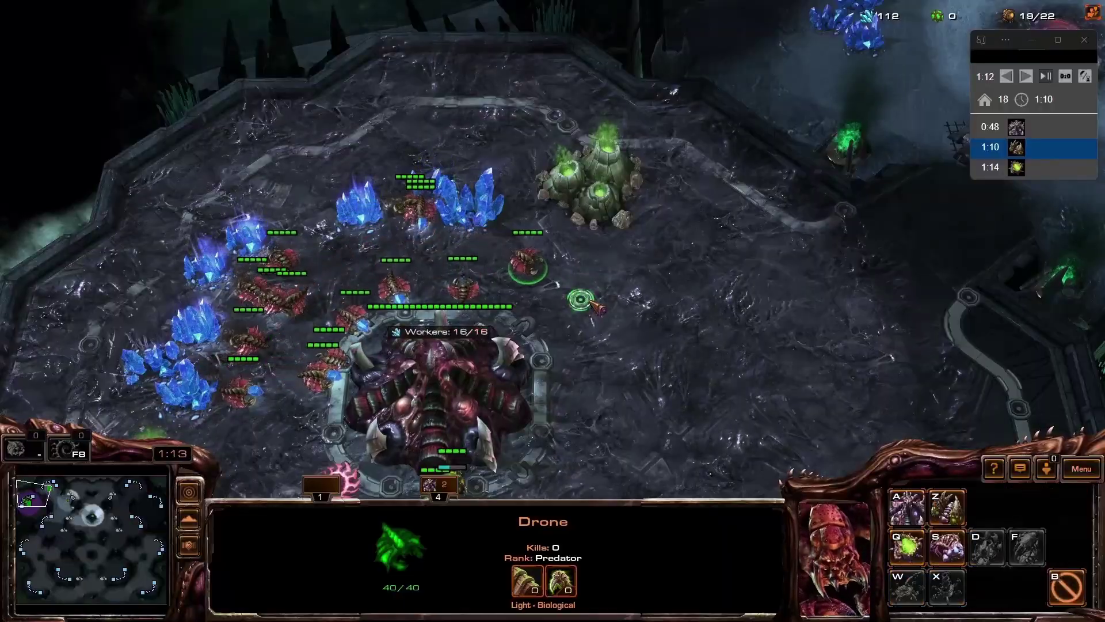
# Switch to StarCraft II and order a drone to build an Extractor on the vespene geyser near the hatchery.
pyautogui.press('w')
pyautogui.press('e')
pyautogui.click(602, 203)
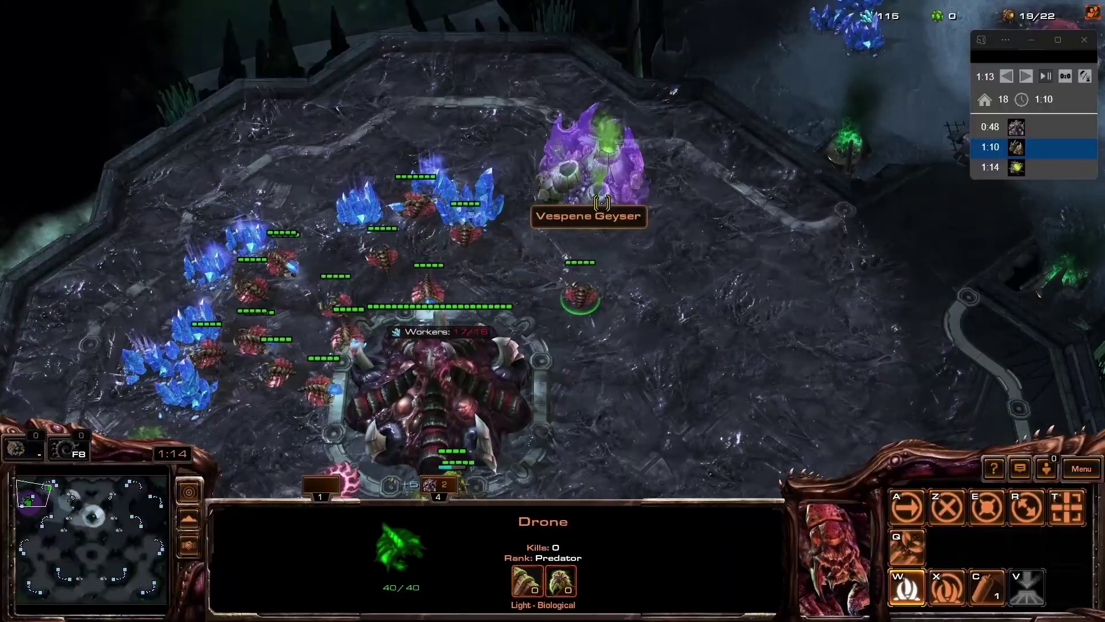
pyautogui.click(471, 248)
pyautogui.press('w')
pyautogui.press('q')
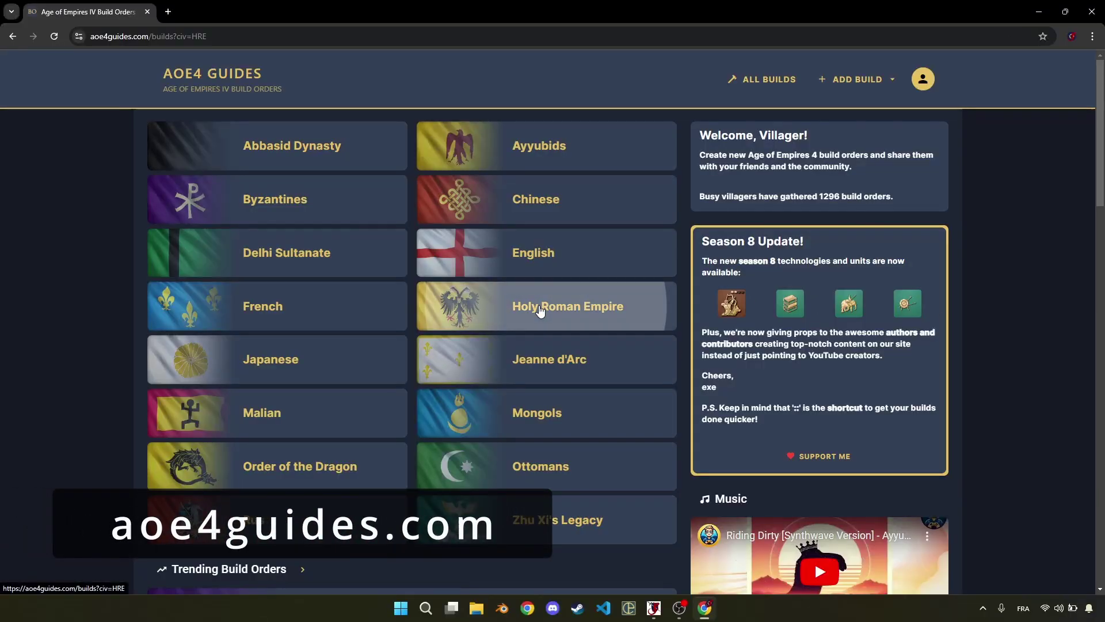
# On aoe4guides.com, open the Holy Roman Empire build "Meinwerk All-In HRE" and copy it for the Overlay Tool.
pyautogui.click(538, 311)
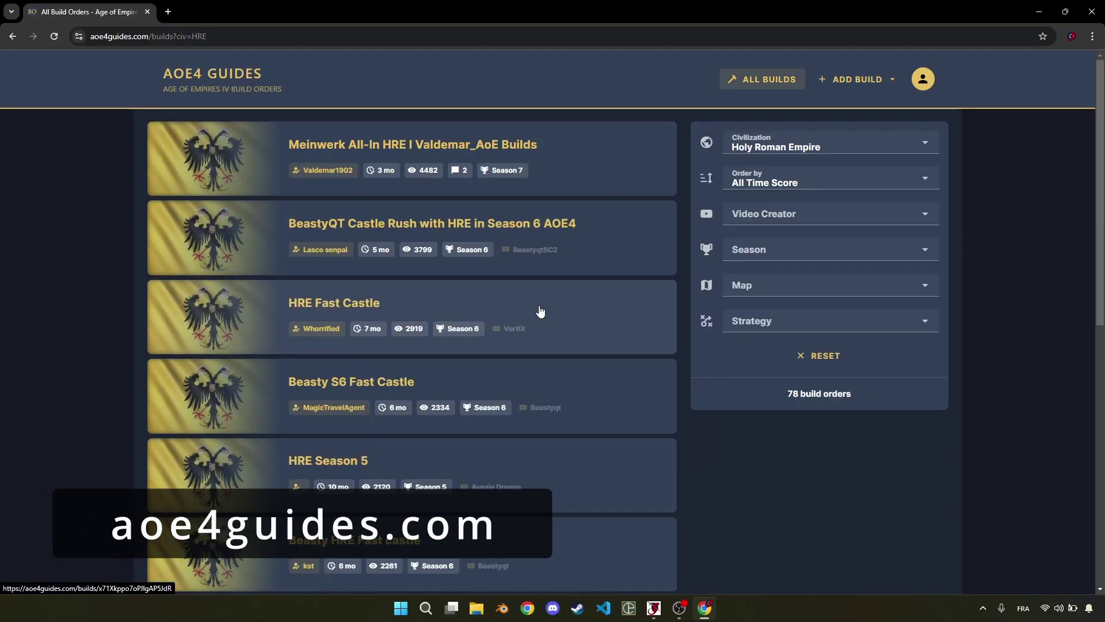
pyautogui.click(245, 168)
pyautogui.click(925, 178)
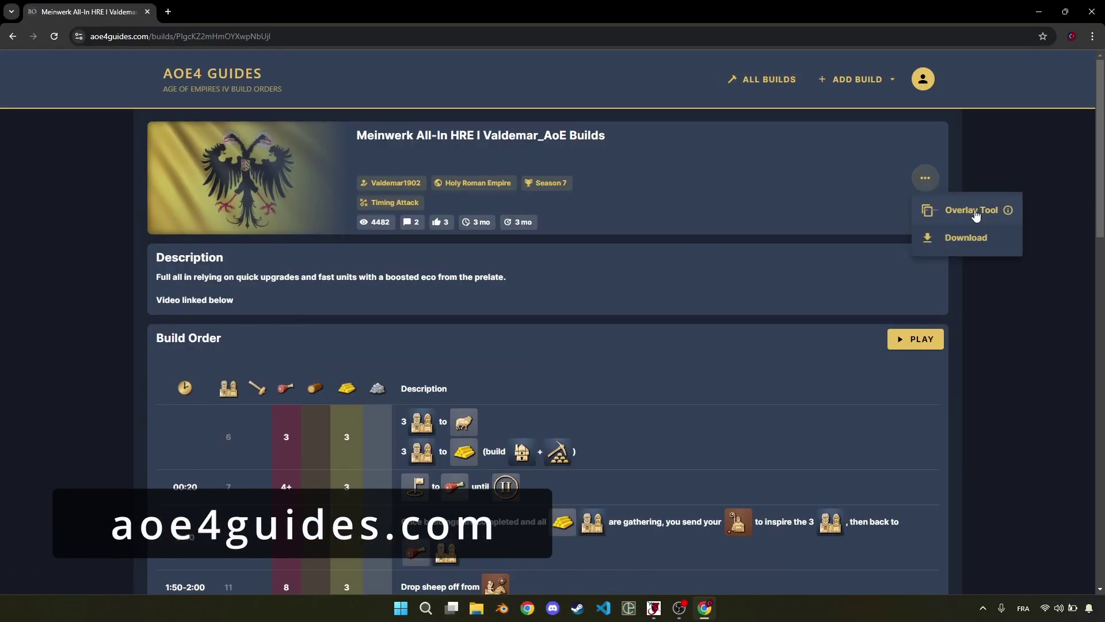
pyautogui.click(972, 211)
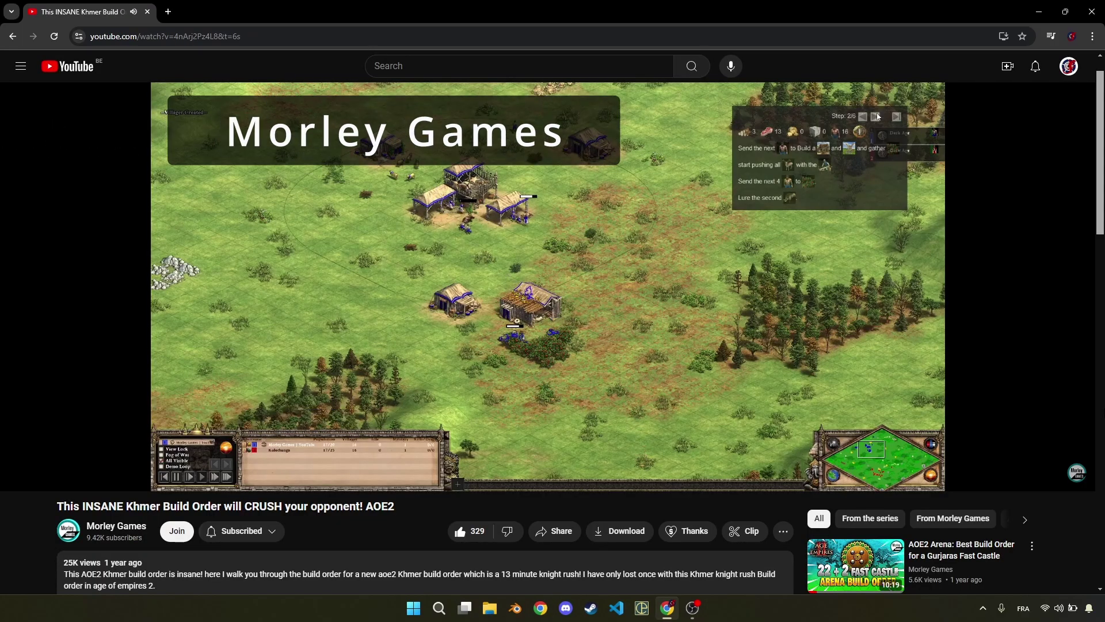
pyautogui.click(876, 117)
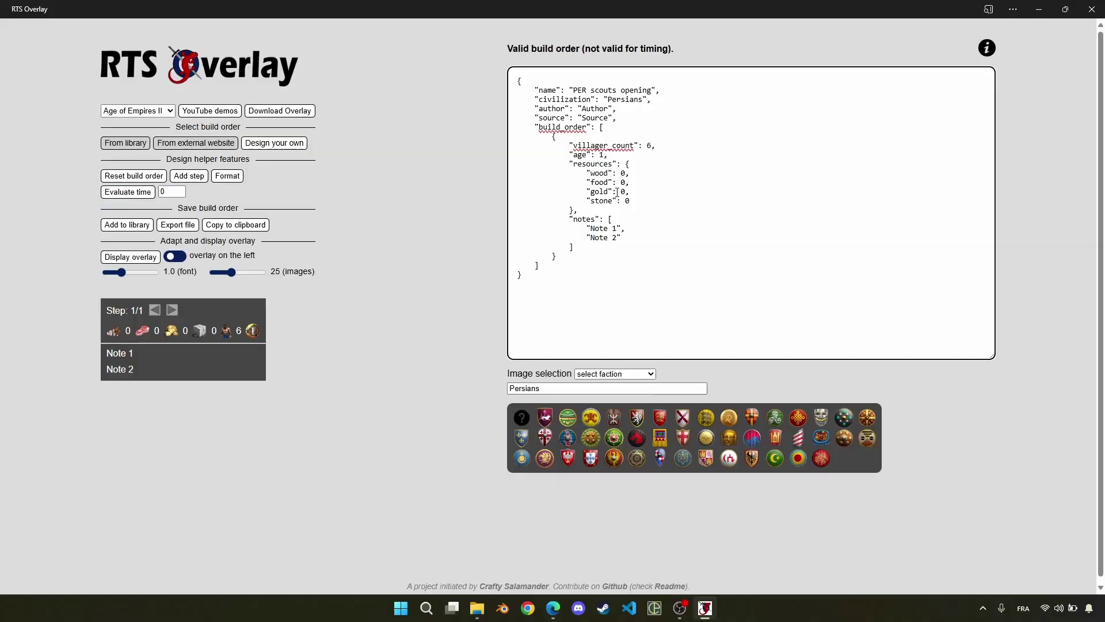
# Set food to 6 and replace the placeholder notes with "Build 2" followed by the House image code.
pyautogui.moveTo(587, 229); pyautogui.dragTo(620, 238)
pyautogui.write('Build 2')
pyautogui.click(615, 374)
pyautogui.click(598, 518)
pyautogui.click(627, 228)
pyautogui.write('@other/House_aoe2DE.png@')
# Extend the first step's note with "| First 6", the male villager image code from the resource category and "to".
pyautogui.click(614, 373)
pyautogui.click(610, 444)
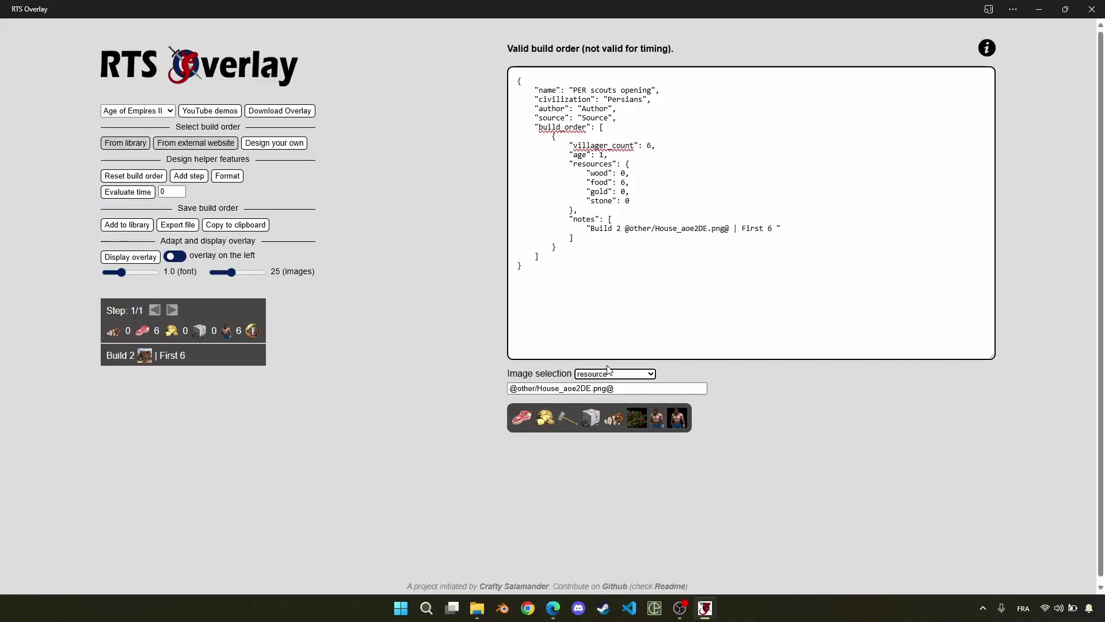
pyautogui.click(657, 418)
pyautogui.click(777, 228)
pyautogui.write('6')
pyautogui.write('@resource/MaleVillDE.jpg@')
pyautogui.write('ti')
pyautogui.press('BackSpace')
pyautogui.write('o')
# Finish the first step's note with the sheep image code from the animal category.
pyautogui.click(614, 374)
pyautogui.click(610, 394)
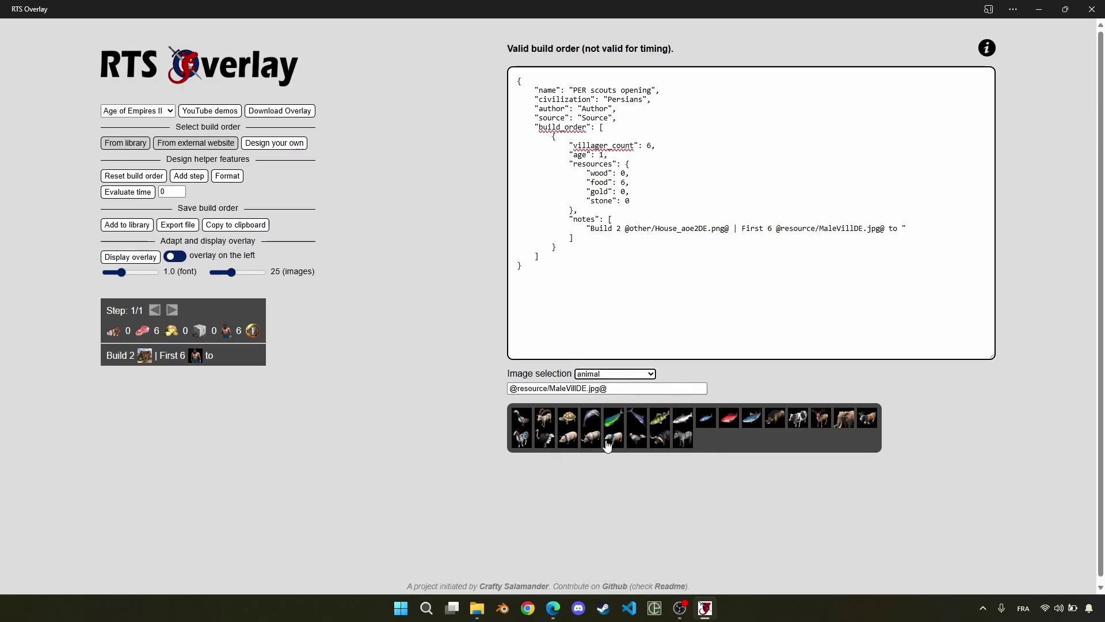
pyautogui.click(614, 438)
pyautogui.click(903, 228)
pyautogui.write('@animal/Sheep_aoe2DE.png@')
# Add a second step with villager count 9 and wood 3, and replace its placeholder notes with "Next".
pyautogui.click(186, 175)
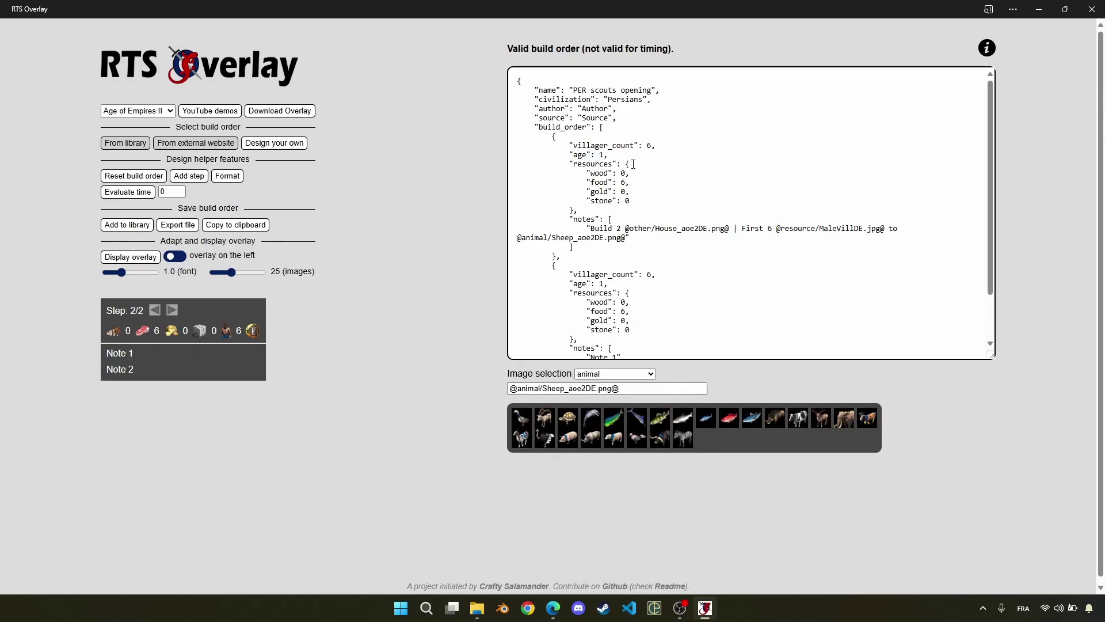
pyautogui.doubleClick(649, 275)
pyautogui.write('9')
pyautogui.scroll(-1, 709, 257)
pyautogui.moveTo(591, 309); pyautogui.dragTo(617, 318)
pyautogui.write('Next')
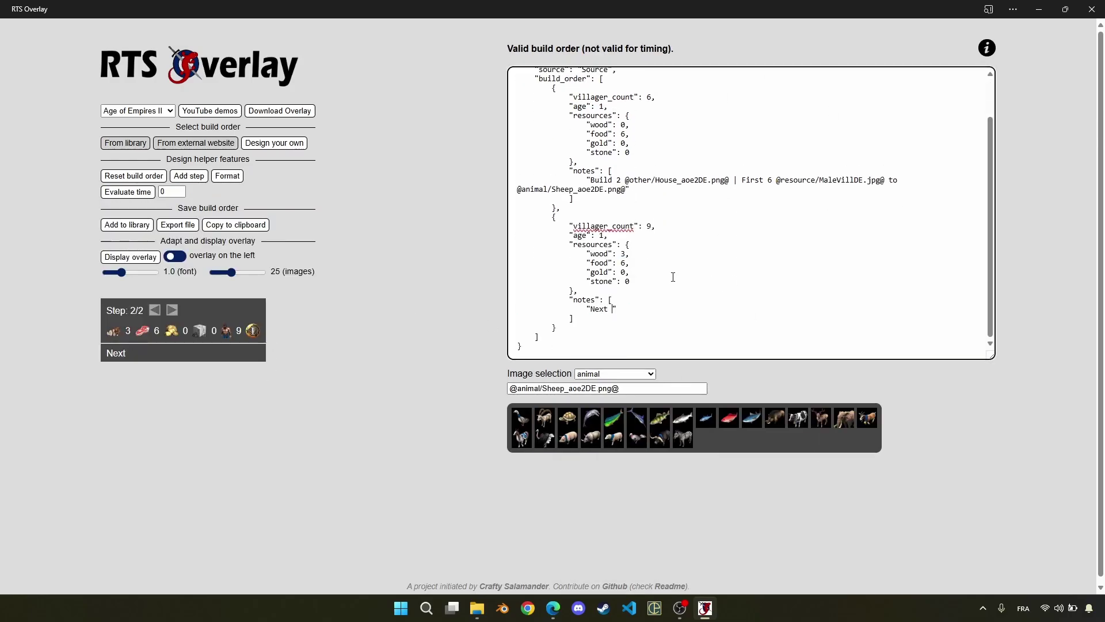
# Continue the second step's note with "3", the male villager image code and "to".
pyautogui.click(614, 374)
pyautogui.click(610, 443)
pyautogui.click(622, 309)
pyautogui.write('3')
pyautogui.write('@resource/MaleVillDE.jpg@')
pyautogui.write('to')
# Insert the wood image code into the second step's note, followed by "(build".
pyautogui.click(613, 418)
pyautogui.click(748, 309)
pyautogui.write('@resource/Aoe2de_wood.png@')
pyautogui.write('(build')
# Complete the second step's note with the Lumber Camp image code and a closing parenthesis.
pyautogui.click(644, 375)
pyautogui.click(599, 481)
pyautogui.click(521, 417)
pyautogui.click(892, 310)
pyautogui.write('@lumber_camp/Lumber_camp_aoe2de.png@')
pyautogui.write(')')
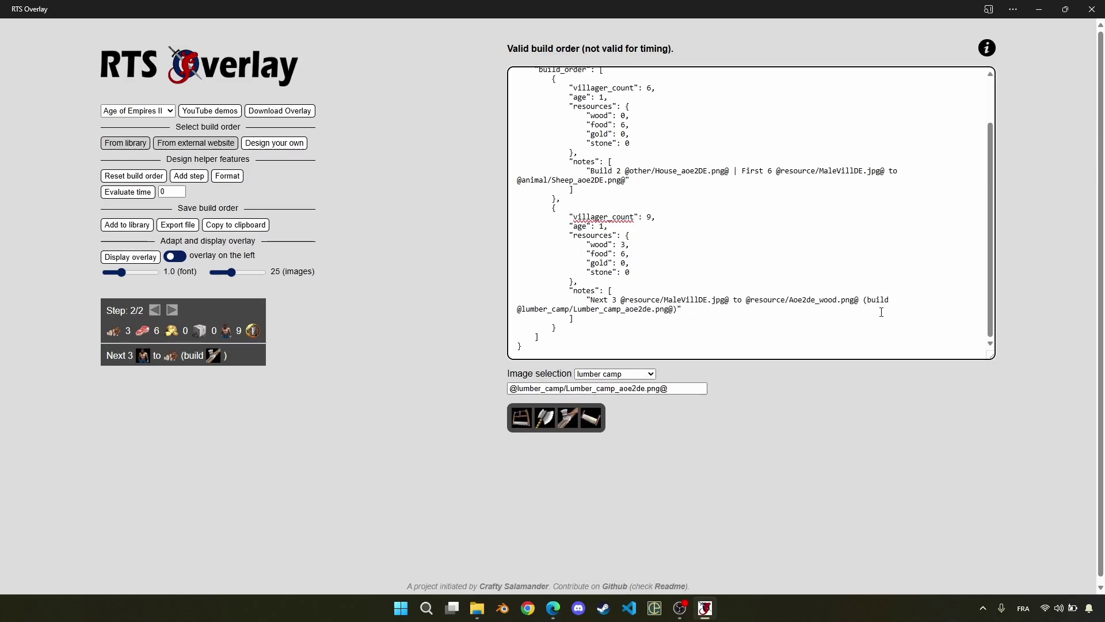
# Add a third step with villager count 10 and food 7, and replace its placeholder notes with "Lure 1st".
pyautogui.click(189, 176)
pyautogui.scroll(-2, 710, 258)
pyautogui.doubleClick(649, 217)
pyautogui.write('10')
pyautogui.press('BackSpace')
pyautogui.write('7')
pyautogui.moveTo(590, 300); pyautogui.dragTo(617, 309)
pyautogui.write('Lure 1st')
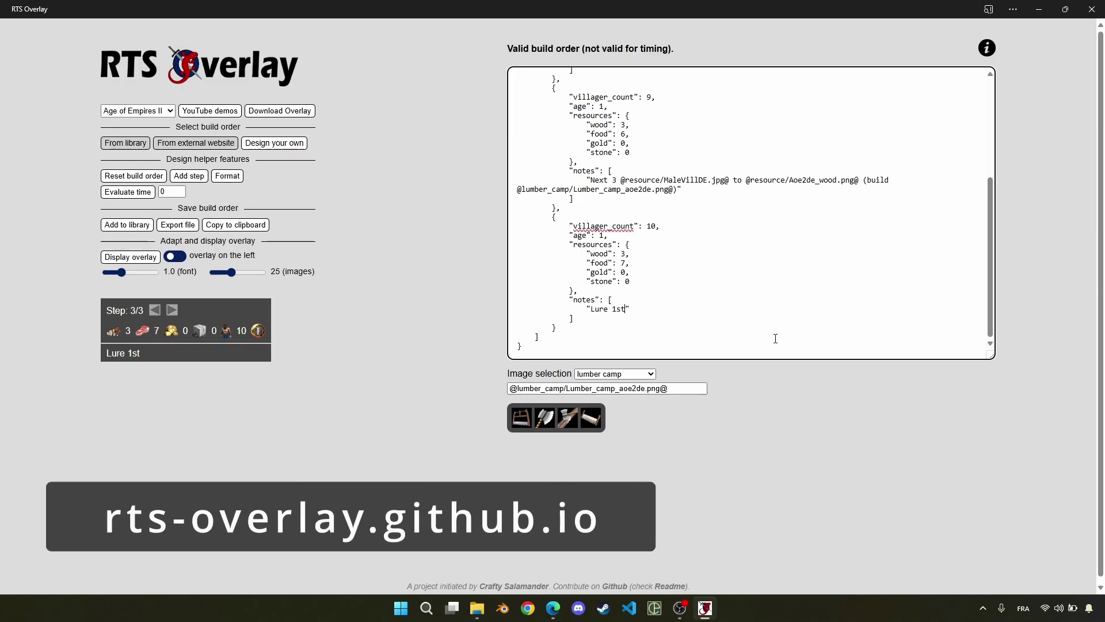
# Append the boar image code from the animal category to the third step's note.
pyautogui.click(649, 374)
pyautogui.click(649, 384)
pyautogui.click(774, 419)
pyautogui.click(632, 309)
pyautogui.write('@animal/Boar_aoe2DE.png@')
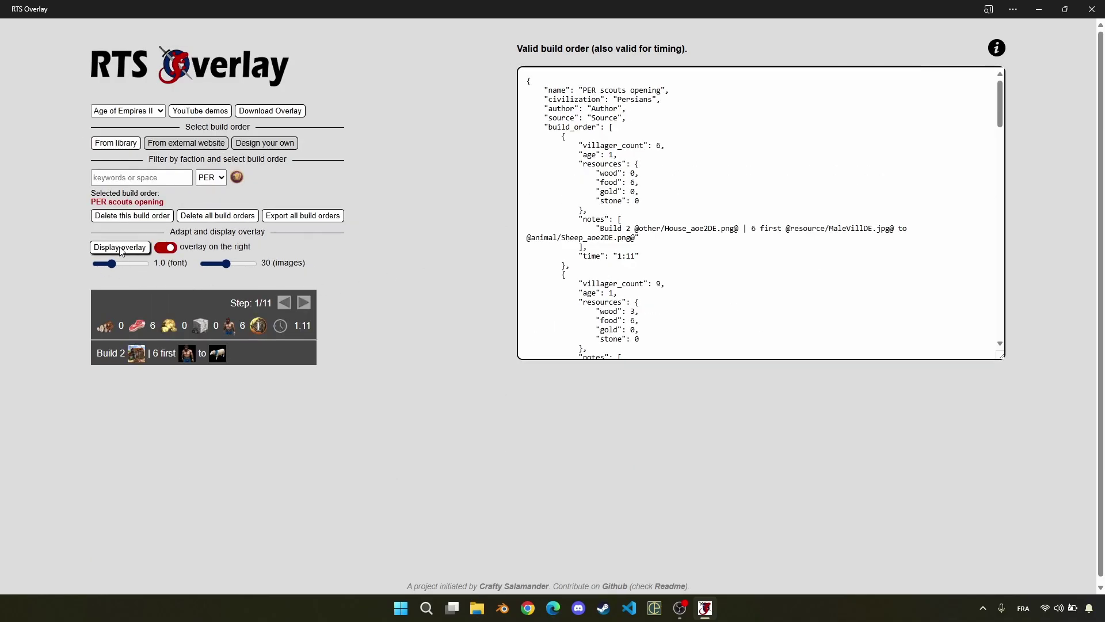
# Display the overlay for the "PER scouts opening" build order and move its window over the build order text.
pyautogui.click(120, 248)
pyautogui.moveTo(87, 11); pyautogui.dragTo(879, 110)
pyautogui.click(859, 49)
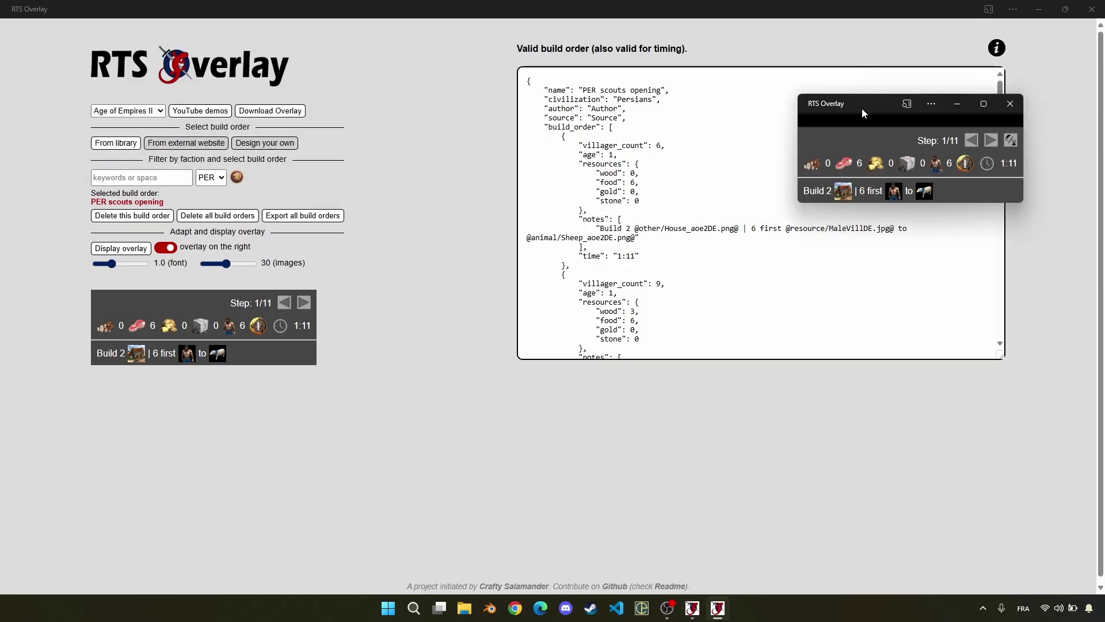
# Close the main RTS Overlay window and move the floating overlay to a free corner of the desktop.
pyautogui.moveTo(603, 109); pyautogui.dragTo(662, 229)
pyautogui.click(662, 229)
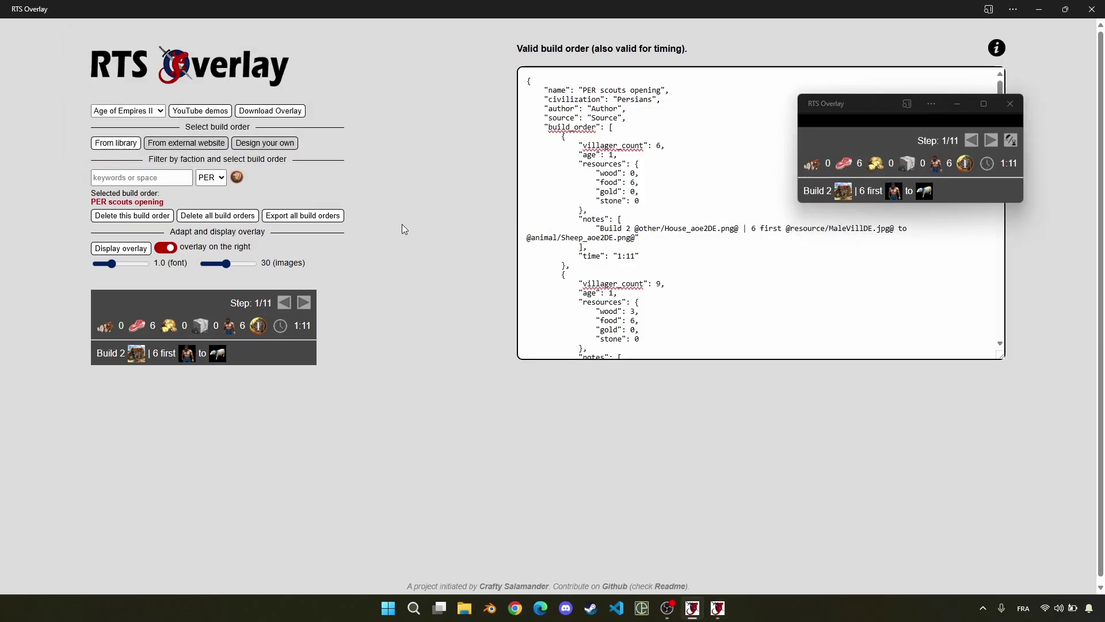
pyautogui.moveTo(940, 138); pyautogui.dragTo(977, 121)
pyautogui.click(1092, 9)
pyautogui.moveTo(902, 88); pyautogui.dragTo(923, 50)
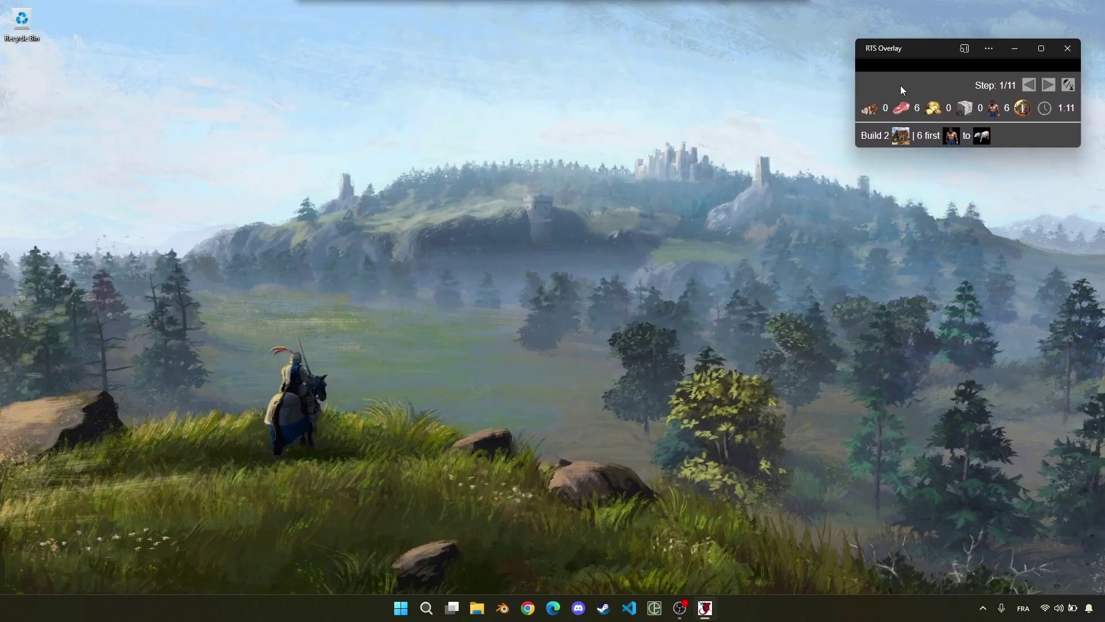
# Browse forward and back through the build order steps in the floating overlay.
pyautogui.click(1048, 85)
pyautogui.click(1048, 86)
pyautogui.click(1048, 85)
pyautogui.click(1029, 85)
pyautogui.click(1029, 85)
pyautogui.click(1048, 85)
pyautogui.click(1048, 85)
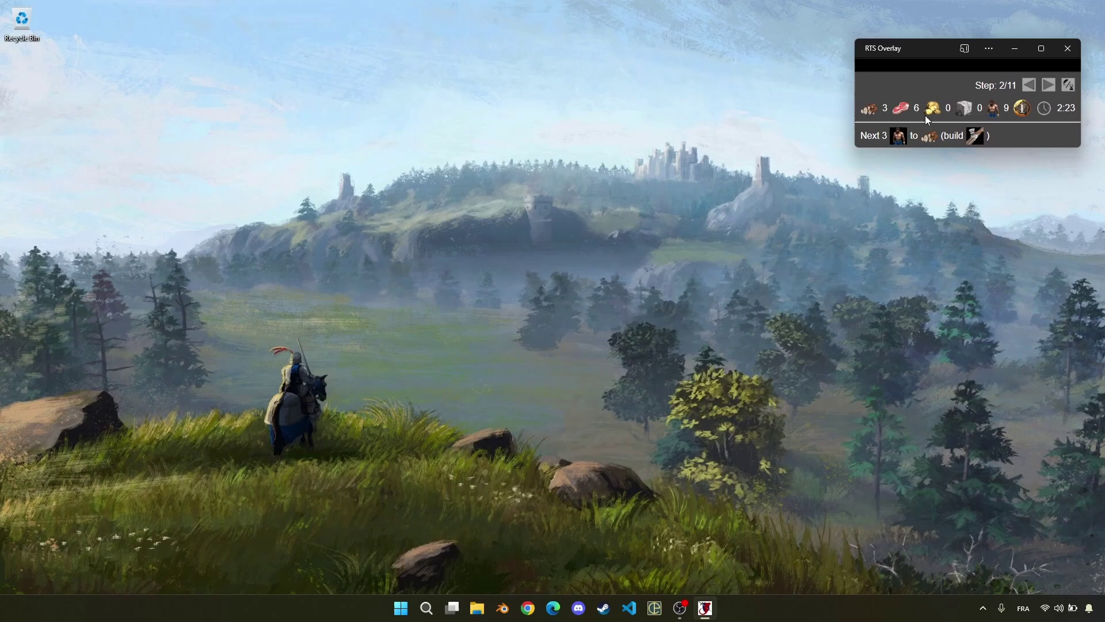
# Switch the floating overlay from manual steps to timer mode and use the timer's step-back control.
pyautogui.click(1067, 85)
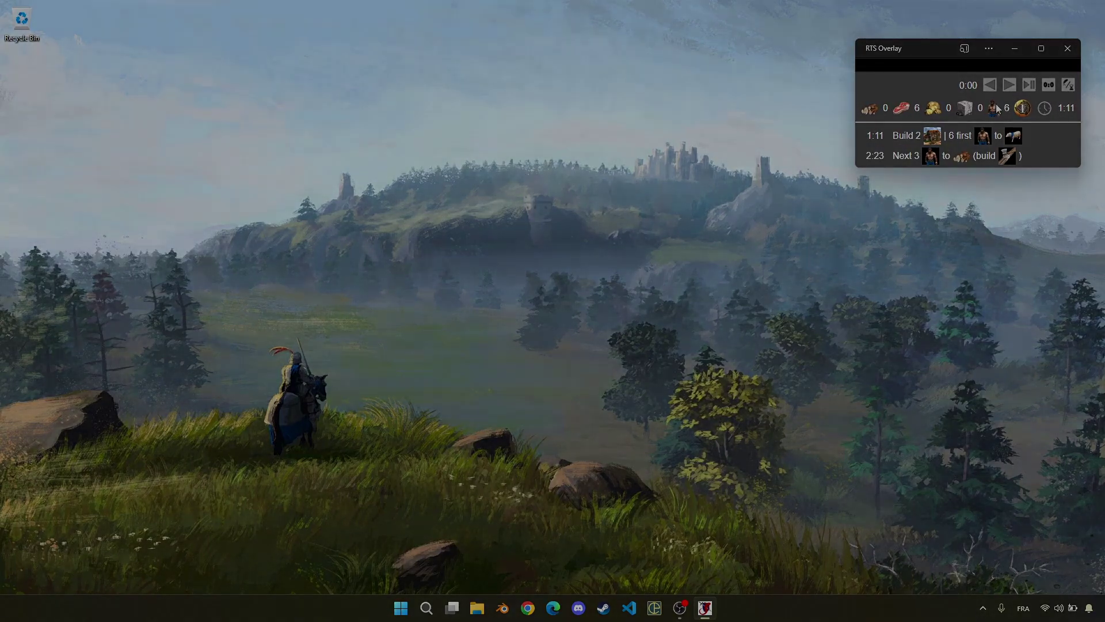
pyautogui.click(989, 85)
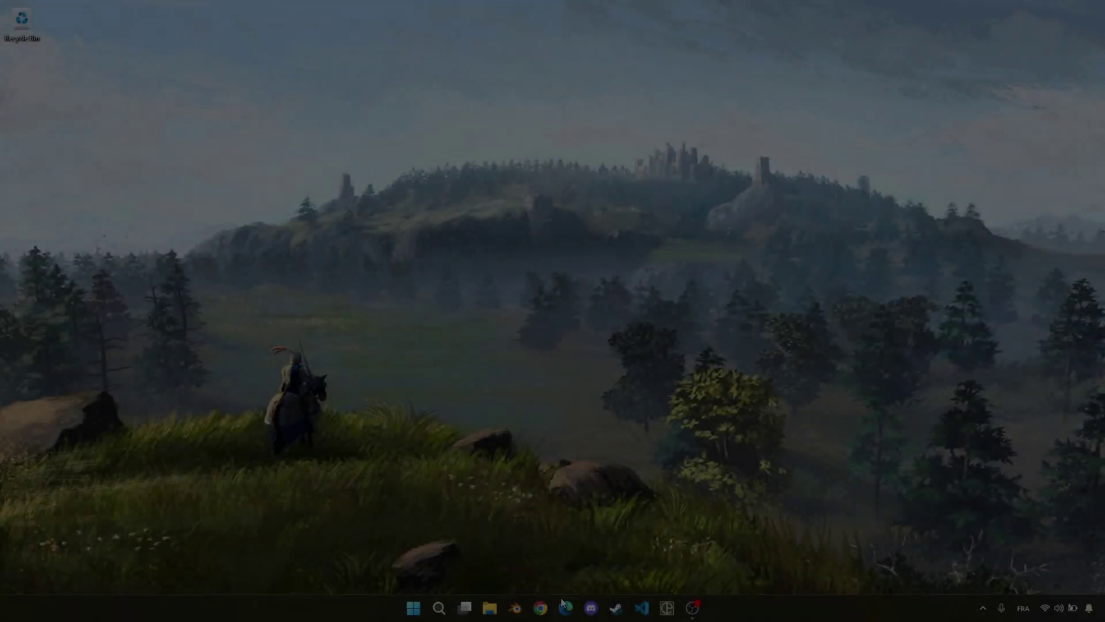
# Open rts-overlay.github.io in the Edge browser and show the site's full instructions.
pyautogui.click(565, 608)
pyautogui.write('rts')
pyautogui.press('Return')
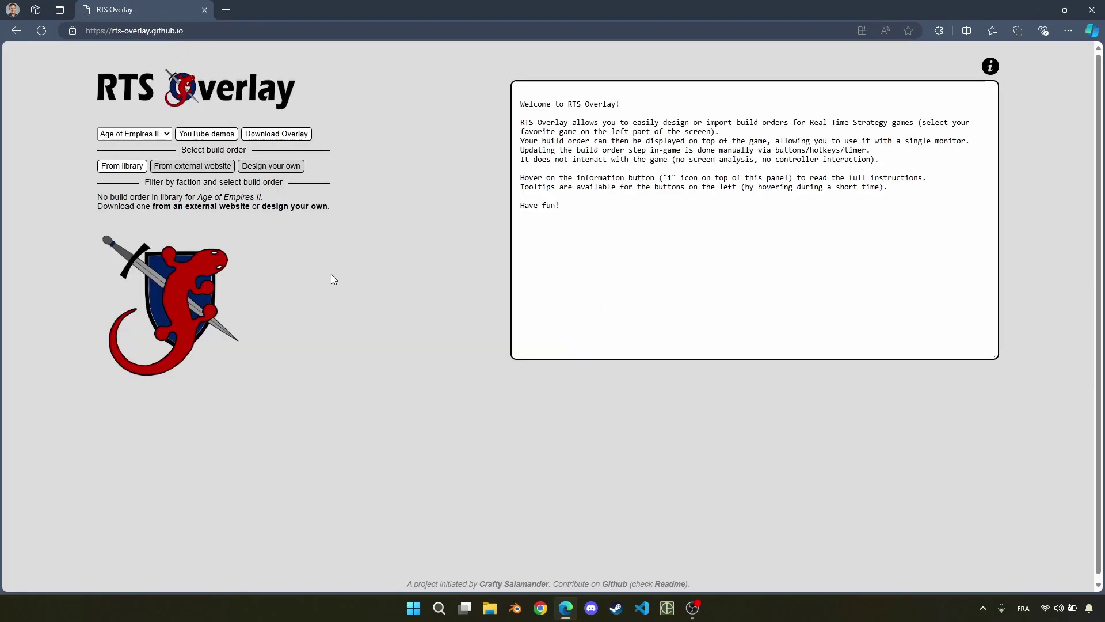
pyautogui.moveTo(990, 74)
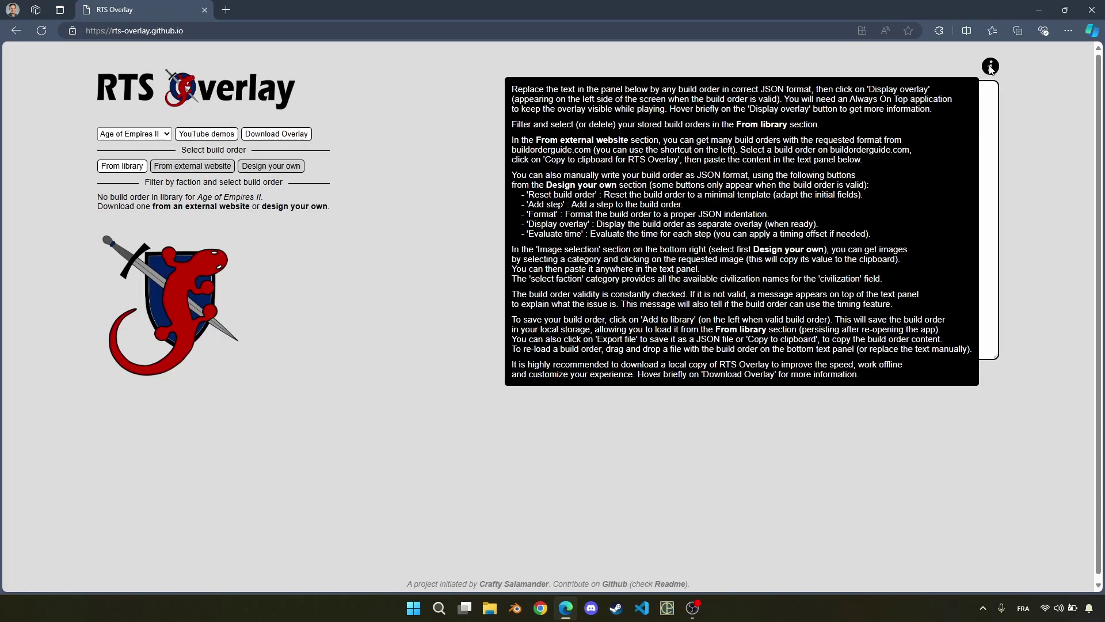
# Choose Age of Empires II as the game and download the local RTS Overlay copy as a zip.
pyautogui.click(147, 134)
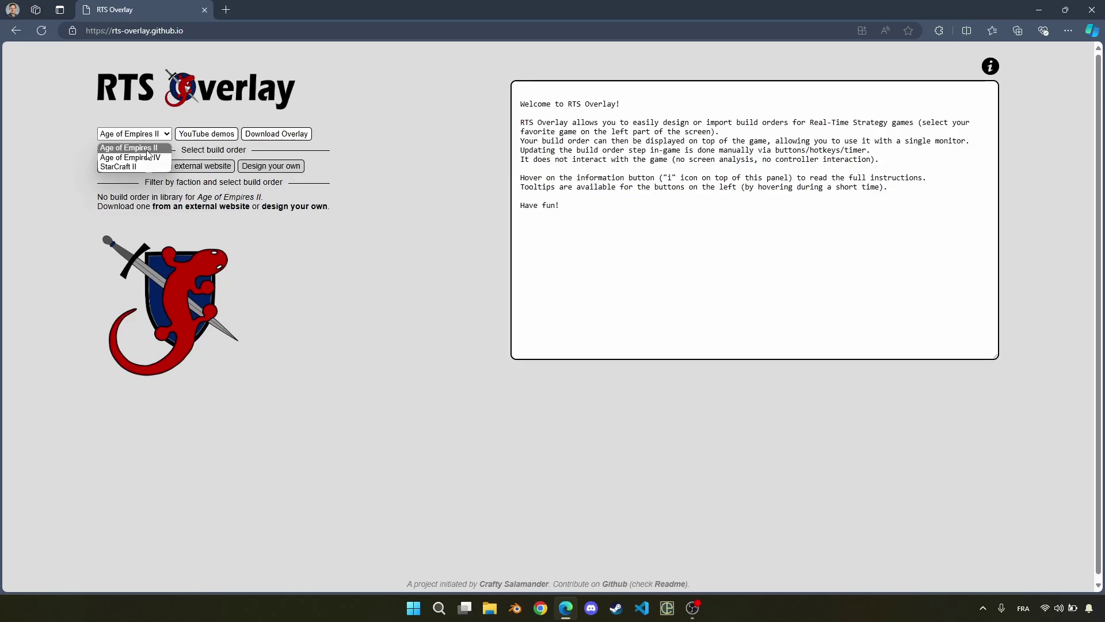
pyautogui.click(141, 148)
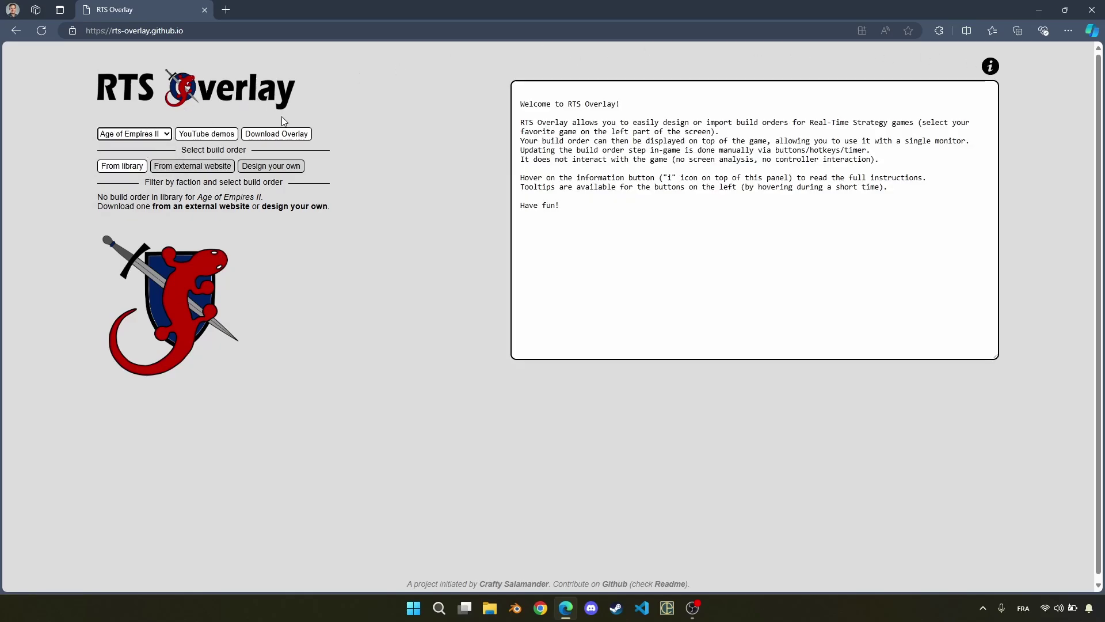
pyautogui.moveTo(287, 136)
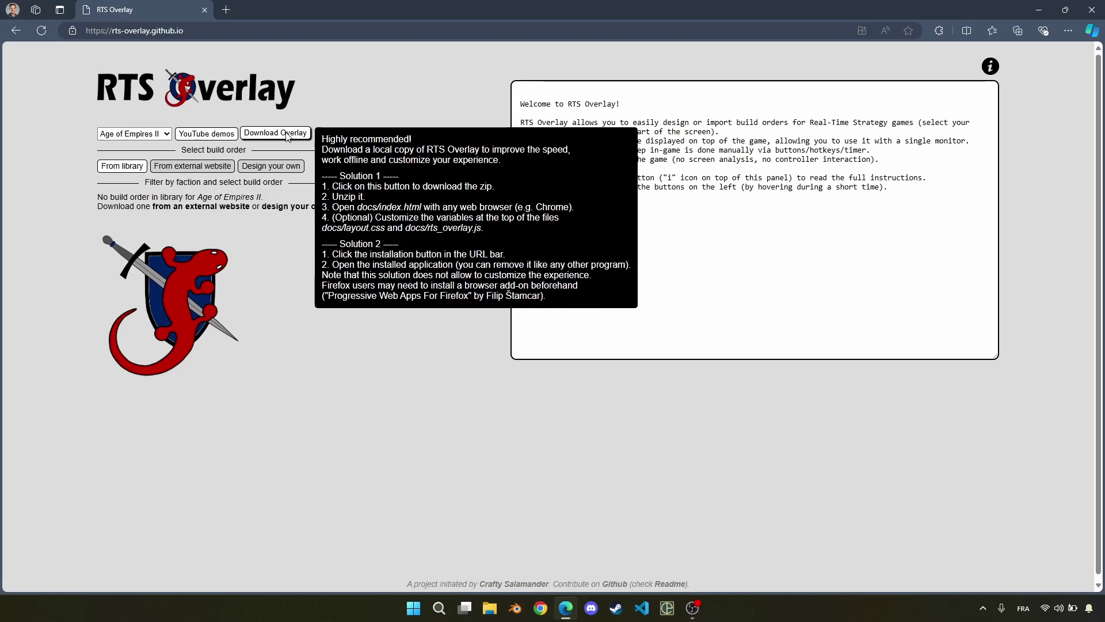
pyautogui.click(286, 134)
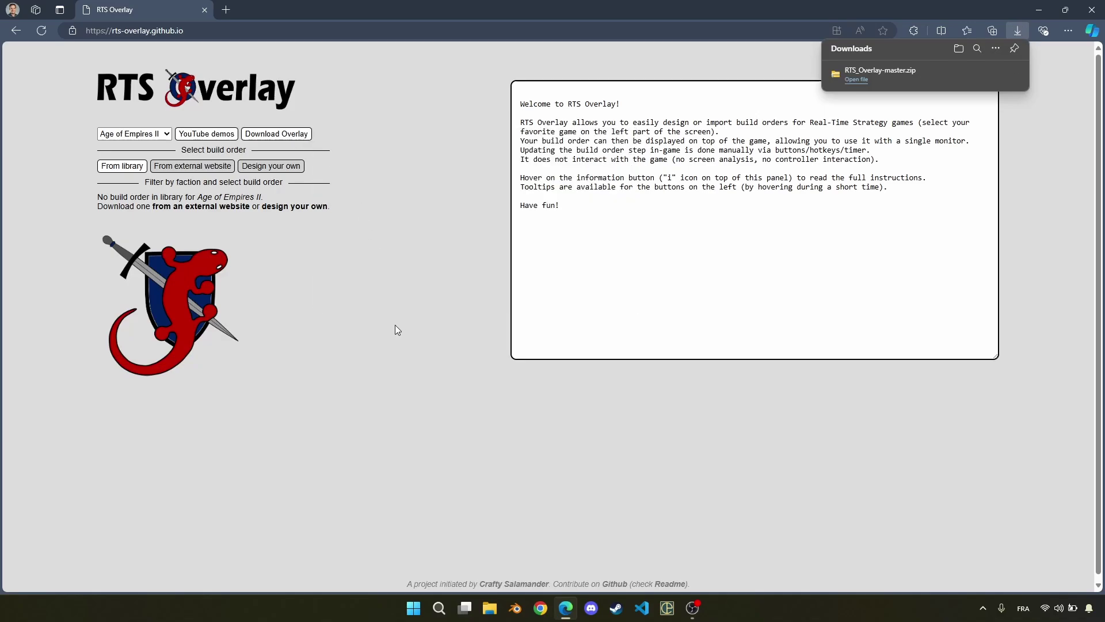
# Extract RTS_Overlay-master.zip in the Downloads folder.
pyautogui.press('super+e')
pyautogui.click(262, 374)
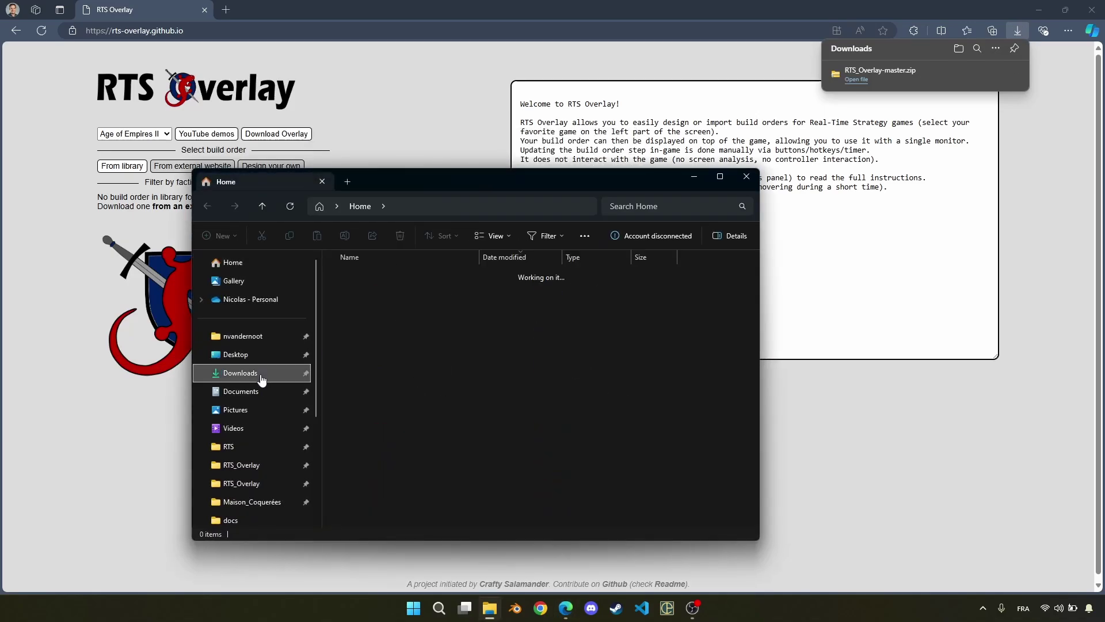
pyautogui.click(388, 291)
pyautogui.rightClick(388, 291)
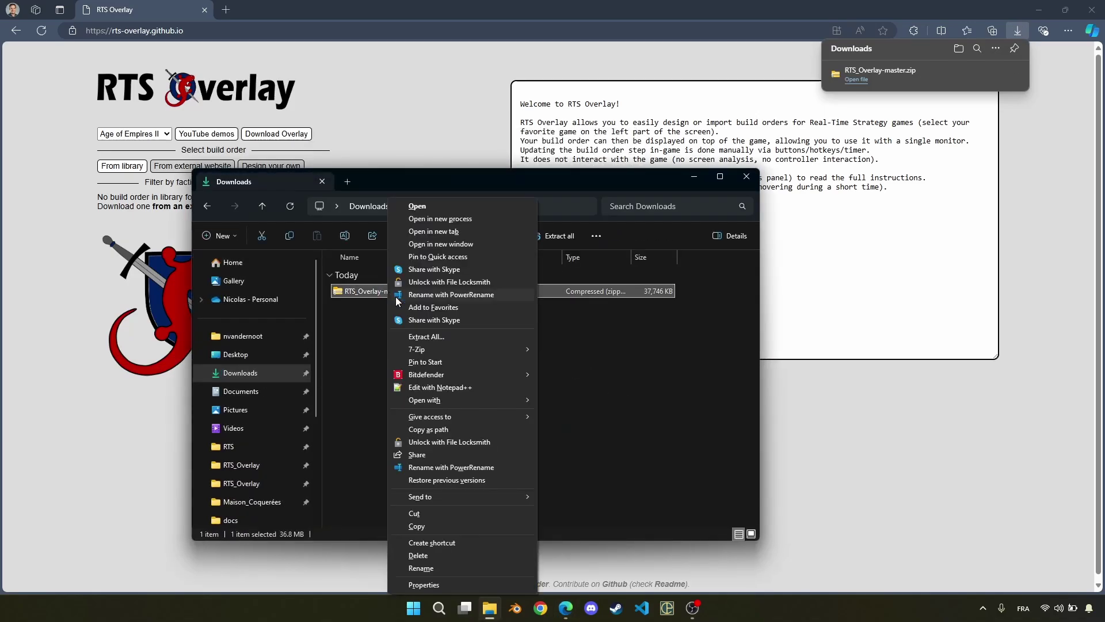
pyautogui.moveTo(417, 349)
pyautogui.click(644, 402)
# Open index.html from the docs folder of the extracted RTS_Overlay-master copy.
pyautogui.click(370, 305)
pyautogui.doubleClick(370, 306)
pyautogui.doubleClick(346, 370)
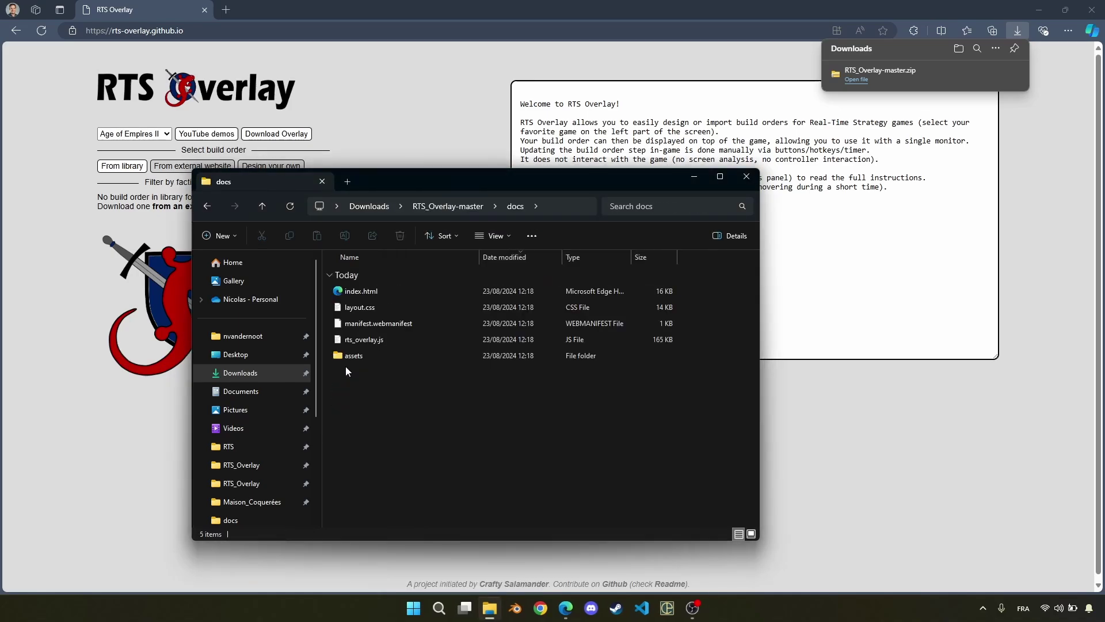
pyautogui.doubleClick(358, 291)
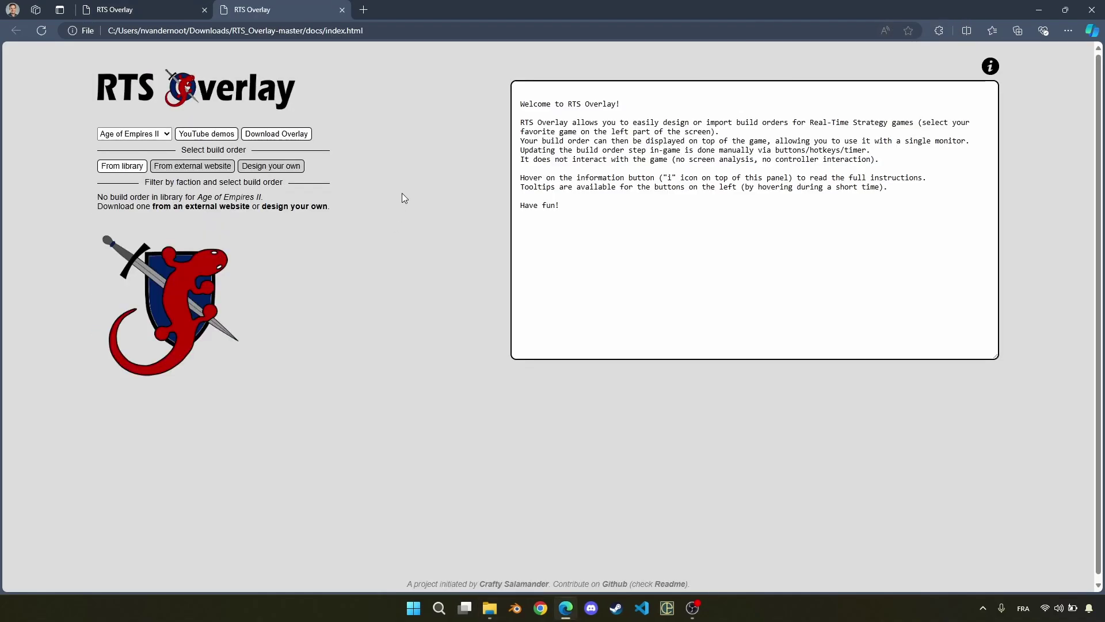
# Compare the local RTS Overlay page with the online site, and close the local copy.
pyautogui.hotkey('ctrl', 'Tab')
pyautogui.hotkey('ctrl', 'Tab')
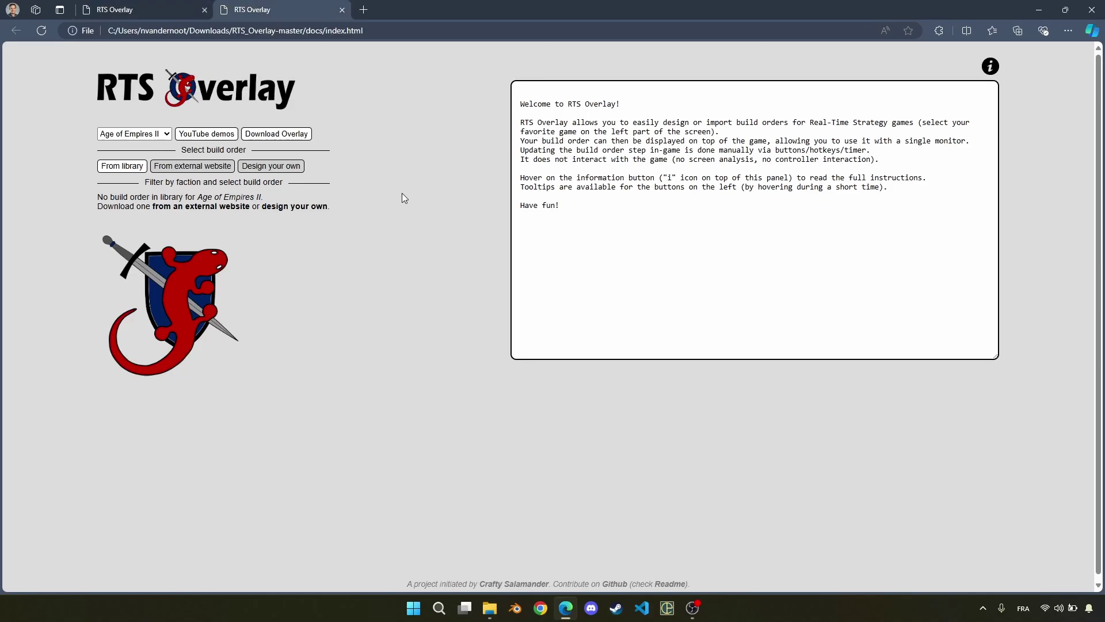
pyautogui.hotkey('ctrl', 'Tab')
pyautogui.hotkey('ctrl', 'Tab')
pyautogui.click(342, 10)
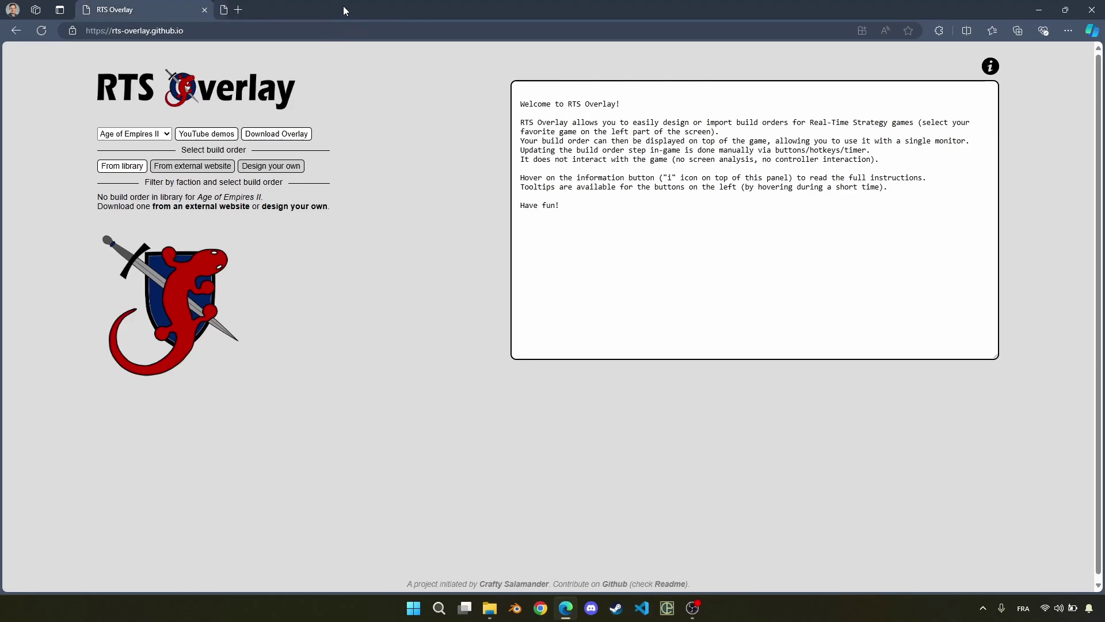
# Install the RTS Overlay site as an Edge app and decline the taskbar and Start pinning.
pyautogui.click(862, 31)
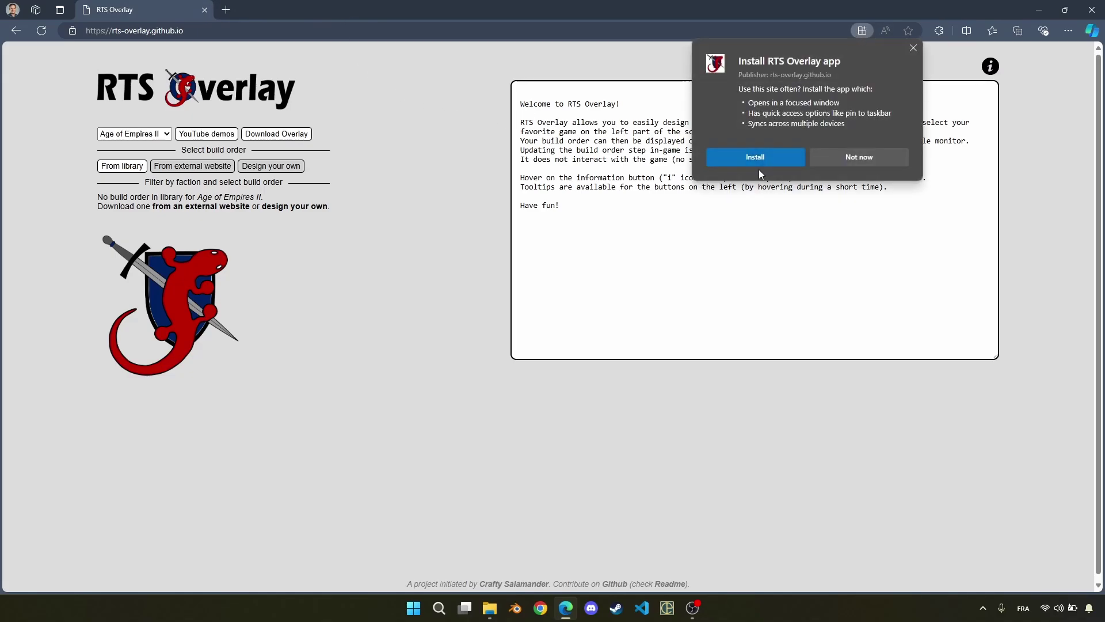
pyautogui.click(755, 160)
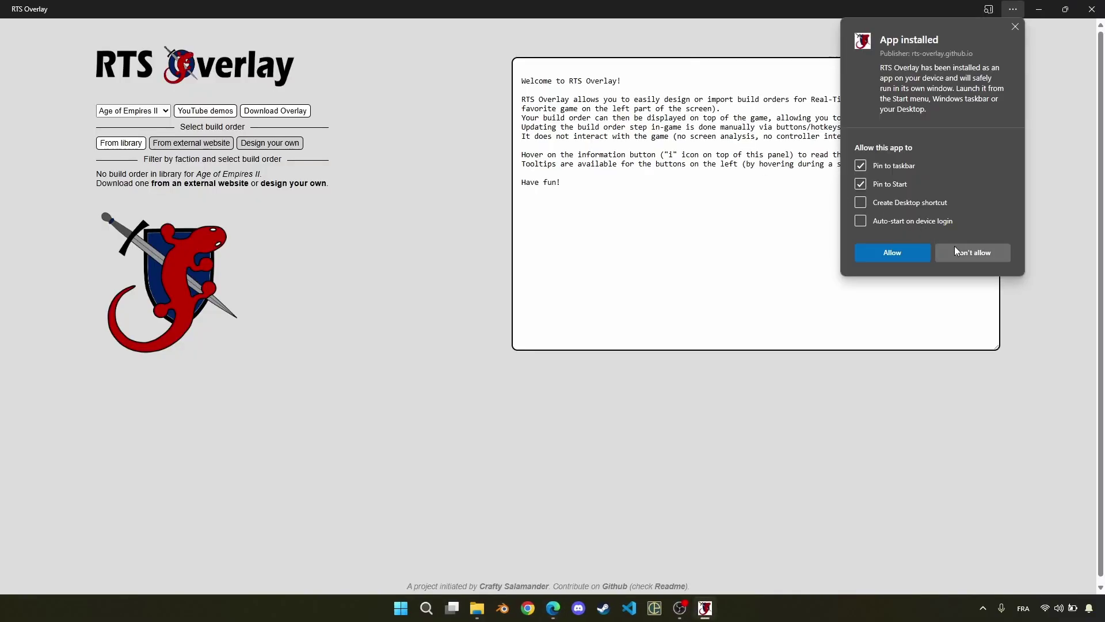
pyautogui.click(954, 249)
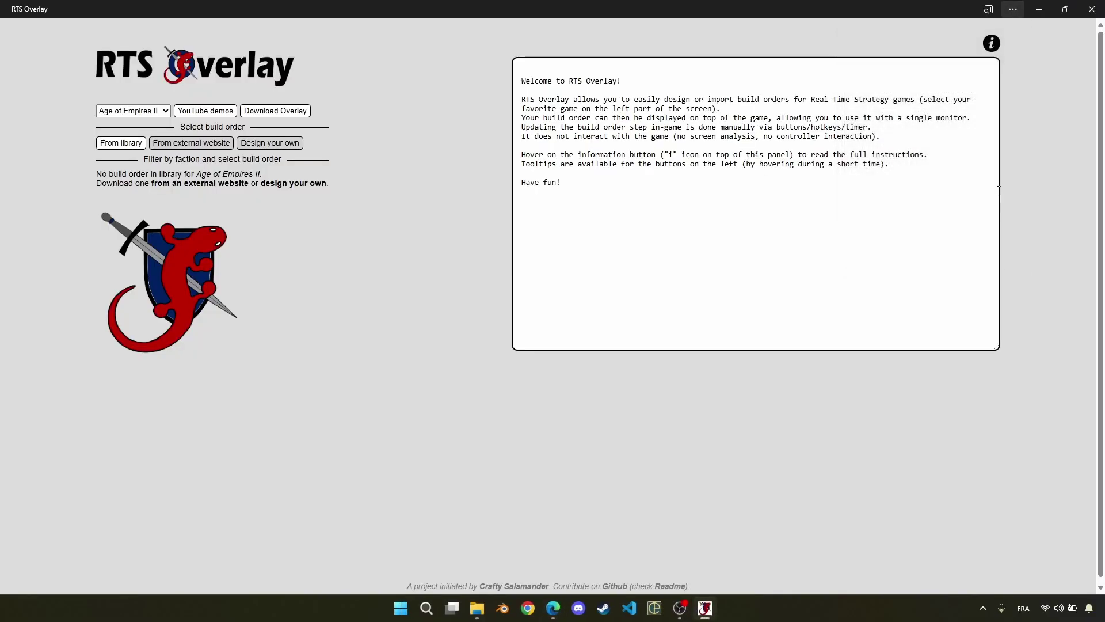
# Close the app and file windows, and relaunch the installed RTS Overlay app by searching Windows for "rts".
pyautogui.click(1092, 9)
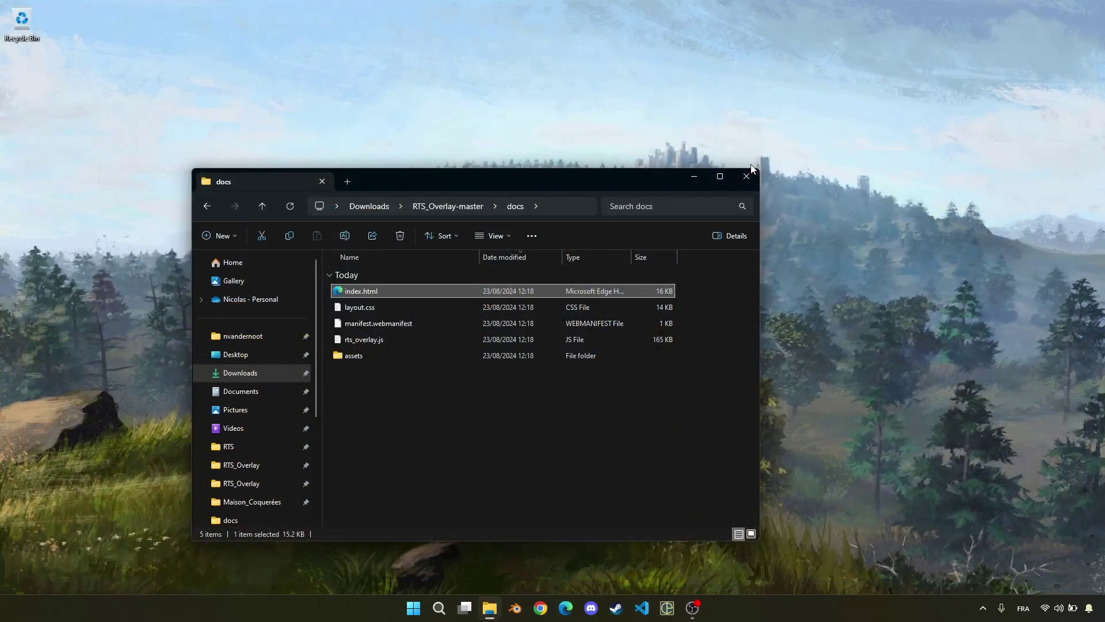
pyautogui.click(751, 170)
pyautogui.press('super')
pyautogui.write('rts')
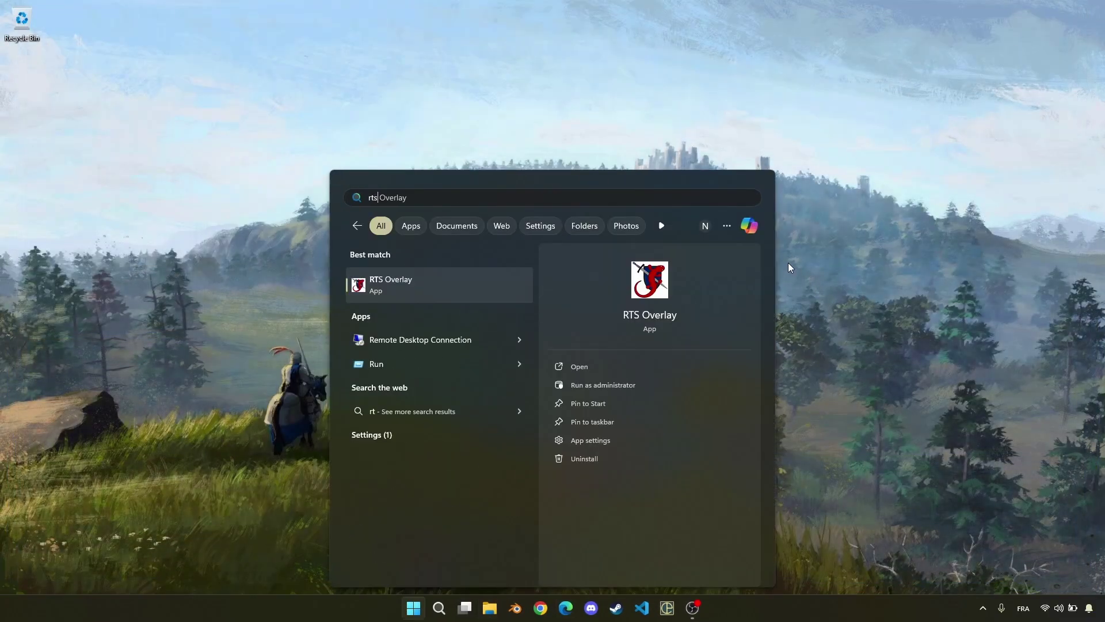
pyautogui.press('Return')
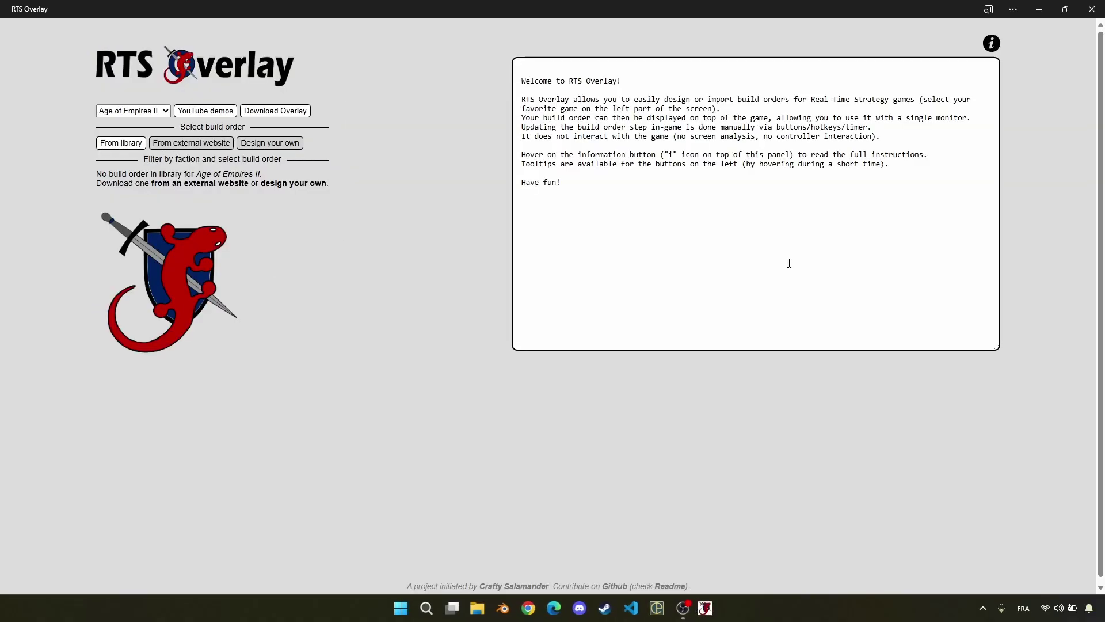
# Search Windows for "remo" to show Add or remove programs, and dismiss the search.
pyautogui.press('super')
pyautogui.write('remo')
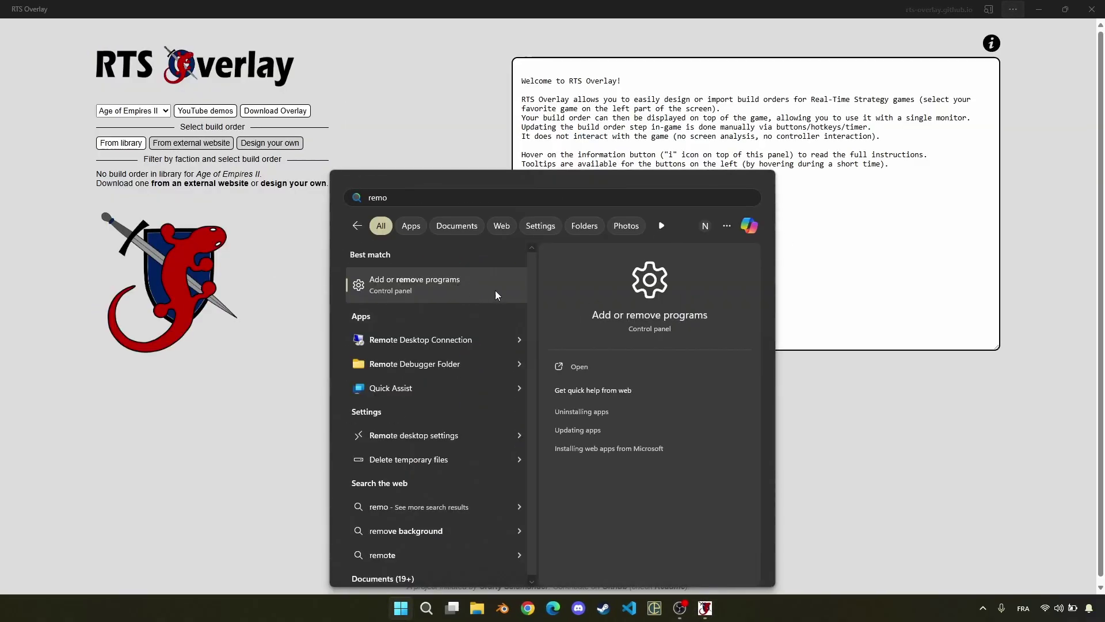
pyautogui.press('BackSpace')
pyautogui.press('BackSpace')
pyautogui.press('BackSpace')
pyautogui.press('BackSpace')
pyautogui.press('Escape')
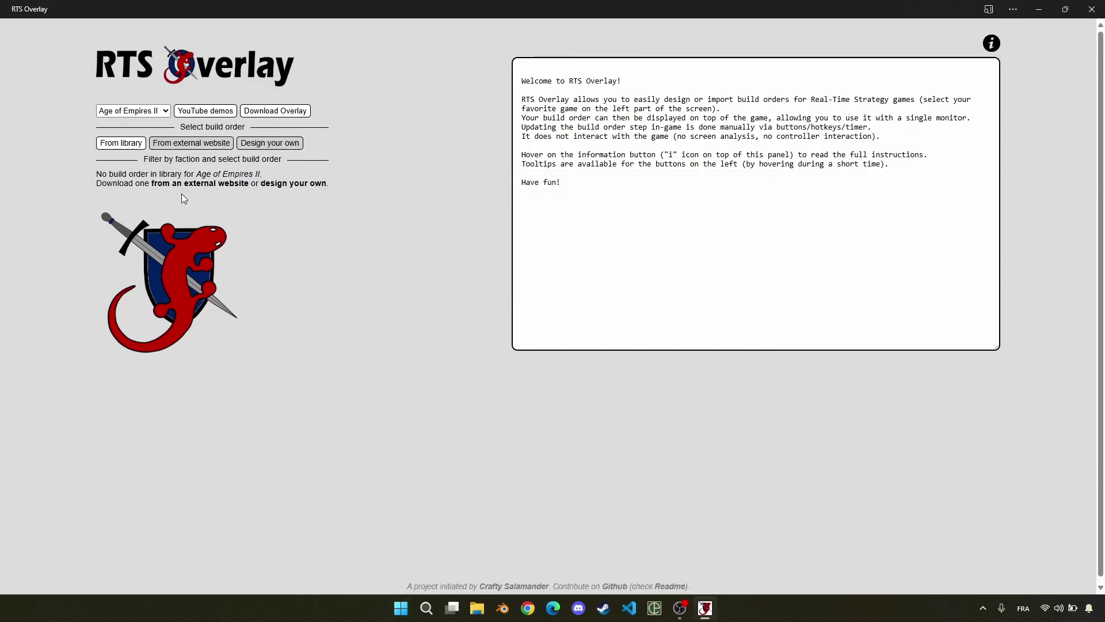
# Go to buildorderguide.com from the external website section and open the 1Stable Scouts build from the "scouts" search.
pyautogui.click(189, 143)
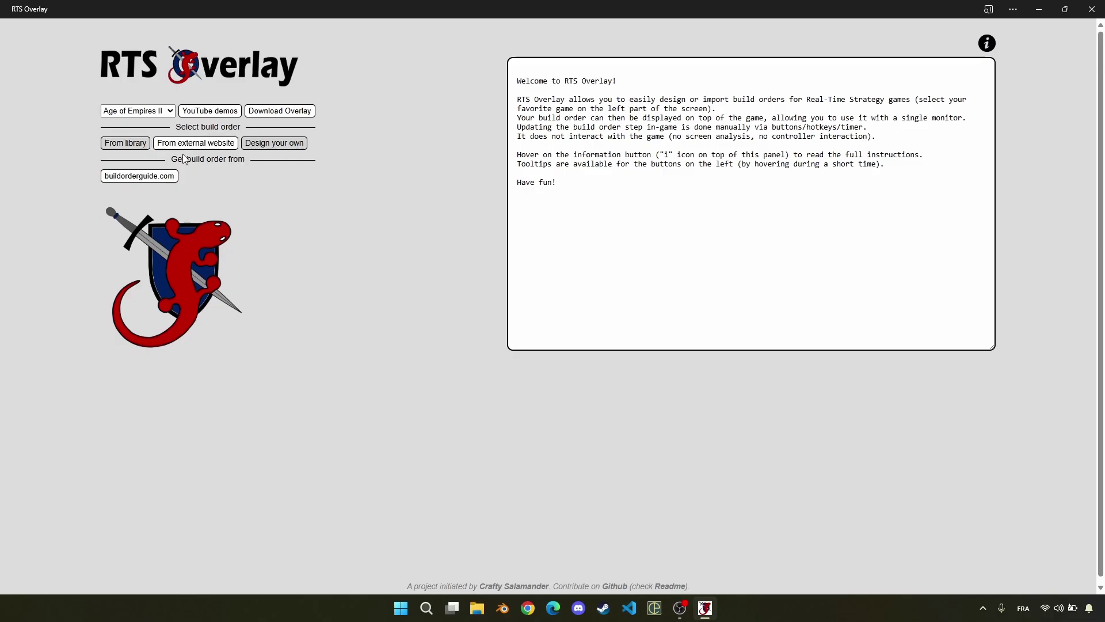
pyautogui.click(159, 176)
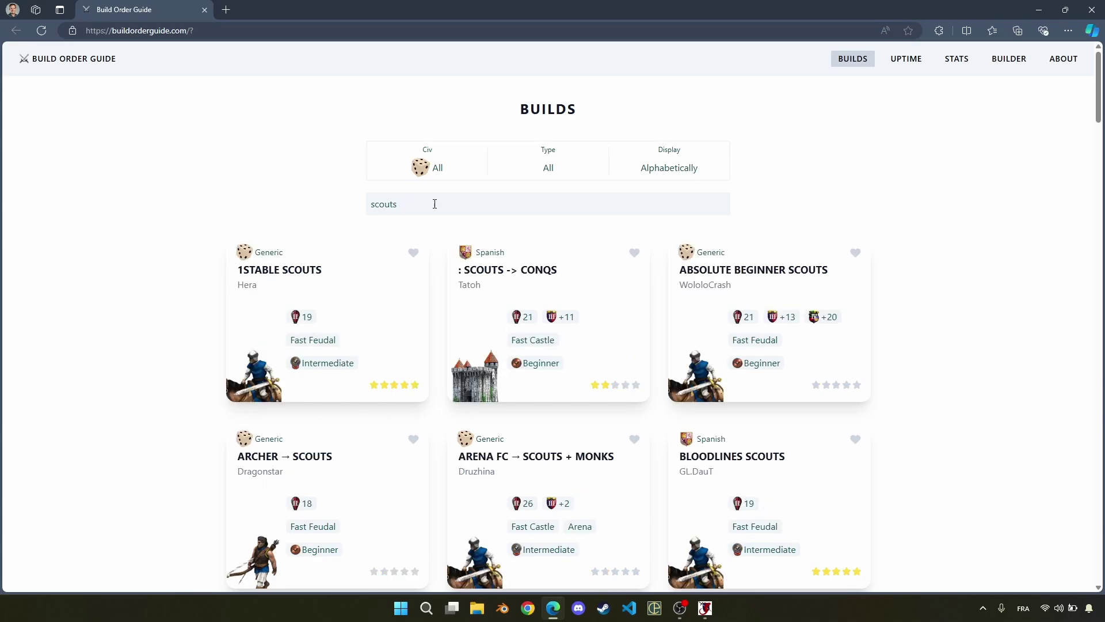
pyautogui.middleClick(311, 276)
pyautogui.click(289, 10)
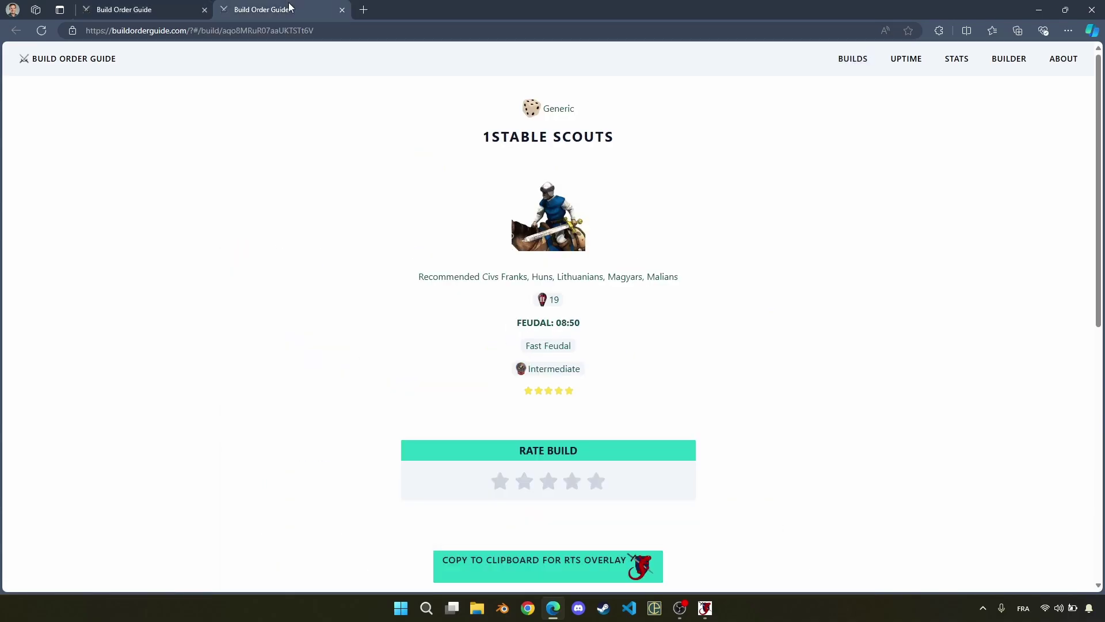
# Review the 1Stable Scouts build, copy it to the clipboard for RTS Overlay and close its page.
pyautogui.scroll(-9, 582, 351)
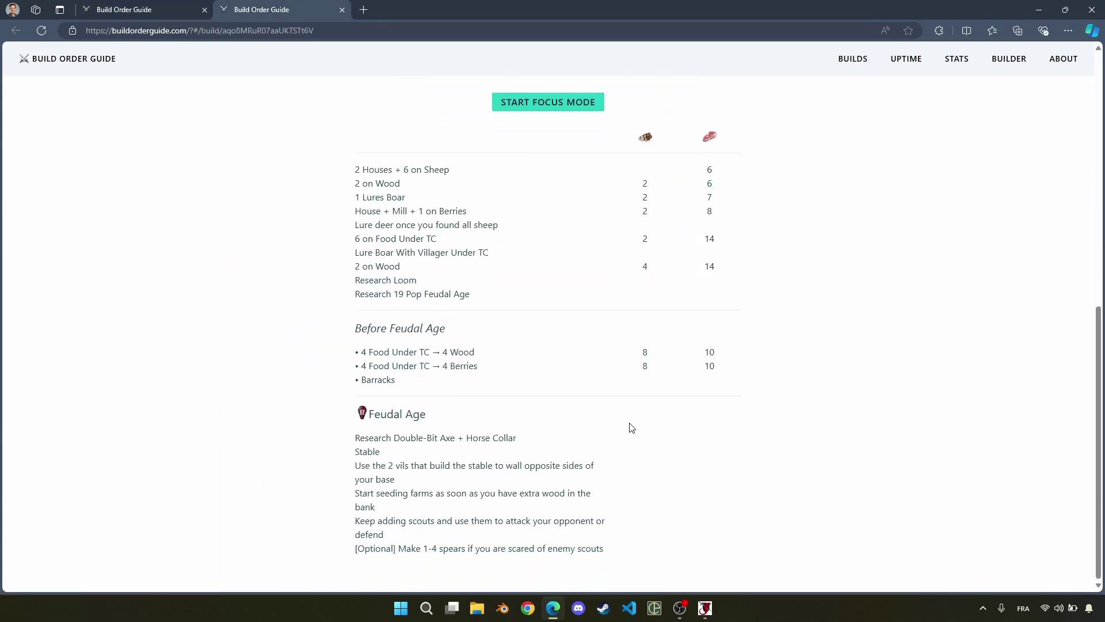
pyautogui.scroll(4, 631, 426)
pyautogui.scroll(2, 631, 426)
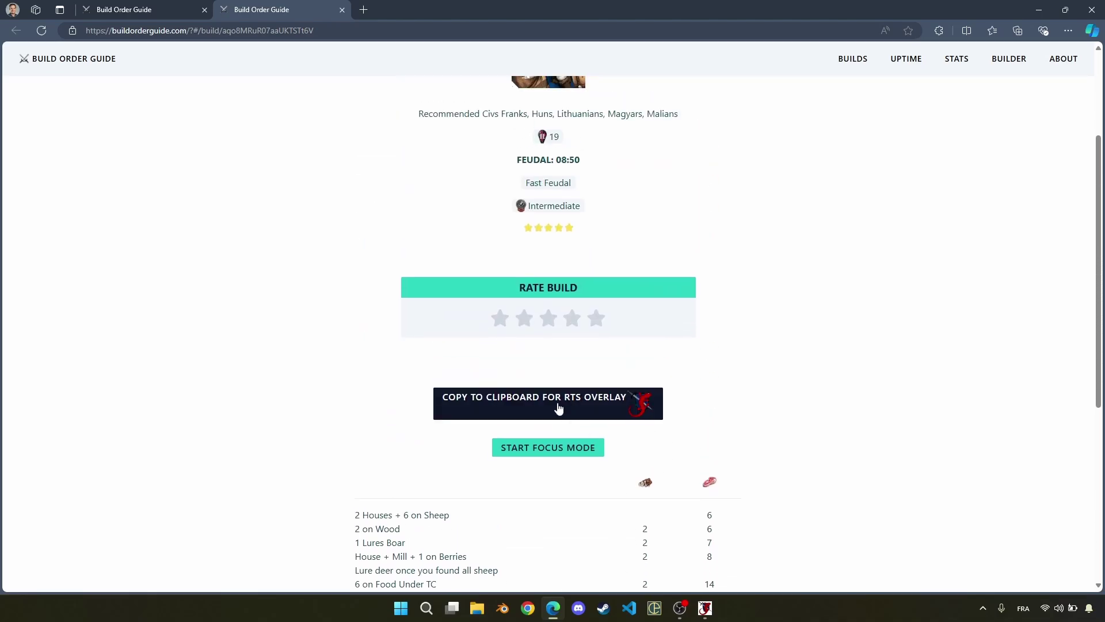
pyautogui.hotkey('ctrl', 'w')
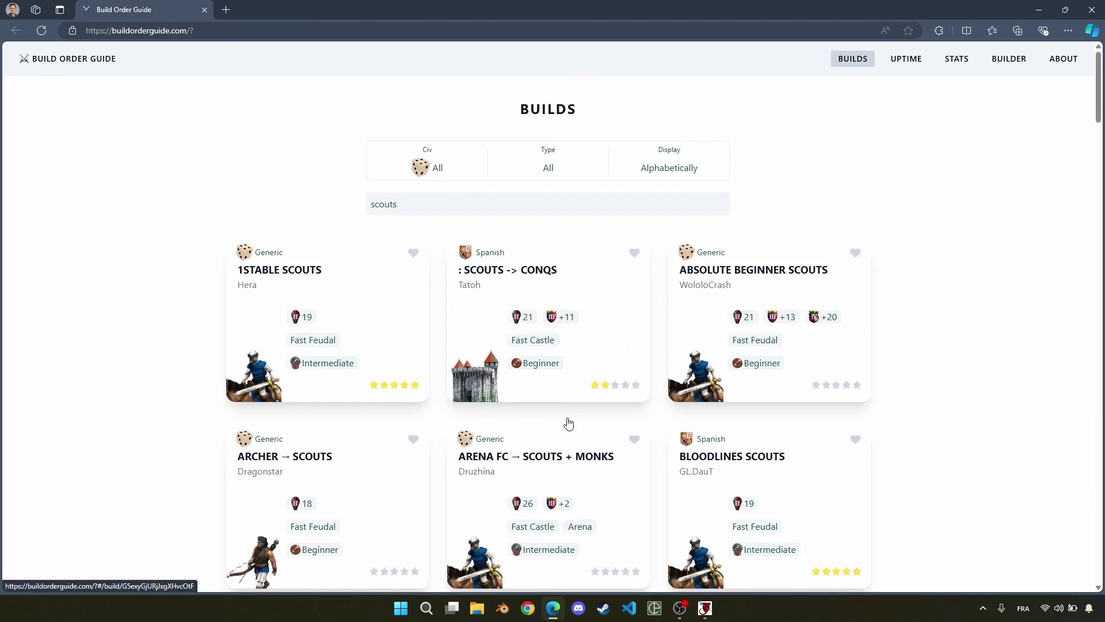
# Switch to RTS Overlay and replace the welcome text with the copied 1 Stable Scouts build order.
pyautogui.click(705, 608)
pyautogui.click(650, 316)
pyautogui.hotkey('ctrl', 'a')
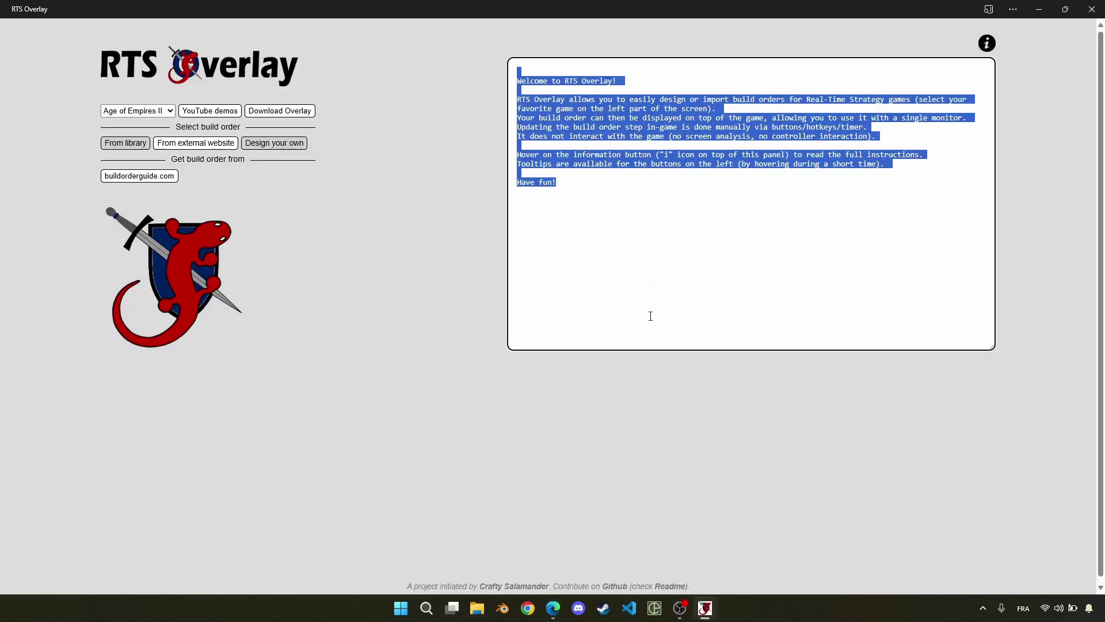
pyautogui.hotkey('ctrl', 'v')
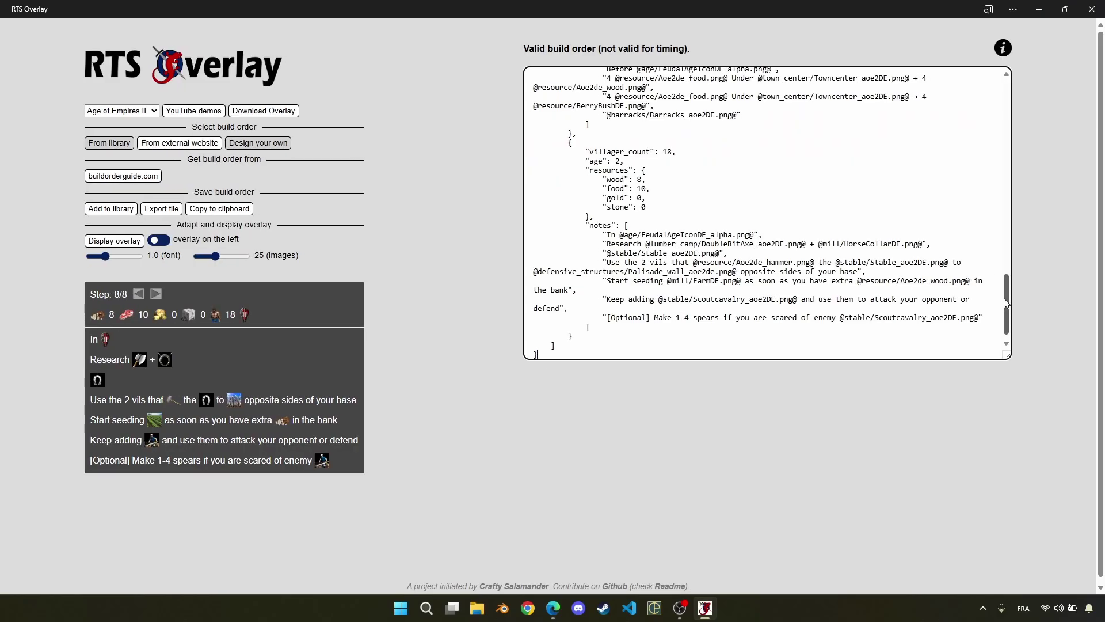
pyautogui.moveTo(1006, 304); pyautogui.dragTo(994, 111)
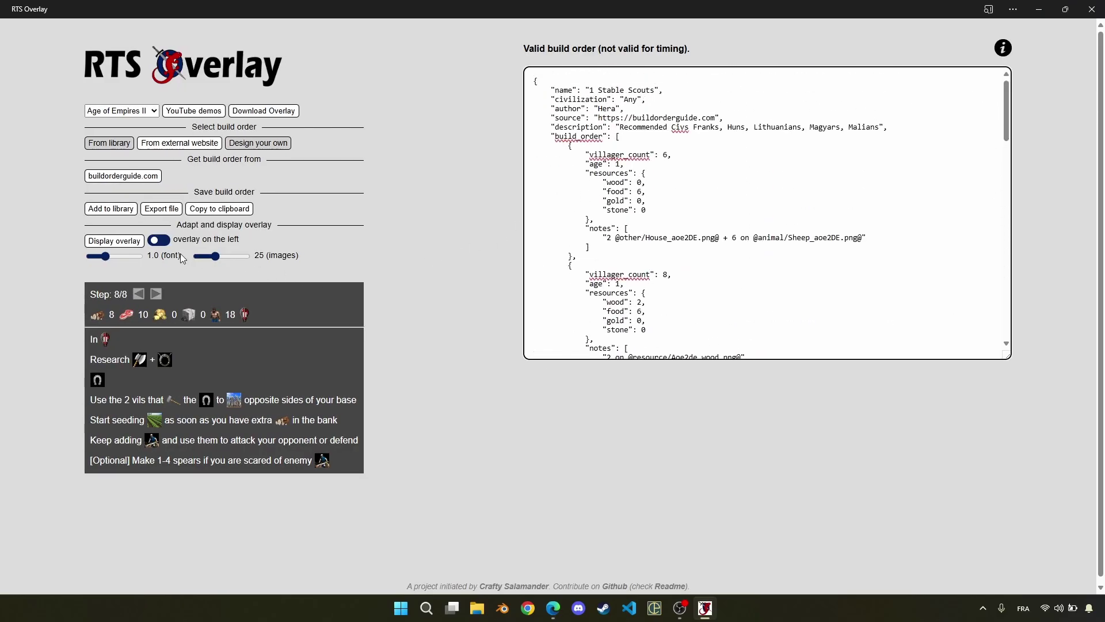
# Export the 1 Stable Scouts build order as a JSON file and show it in the Downloads folder.
pyautogui.click(171, 210)
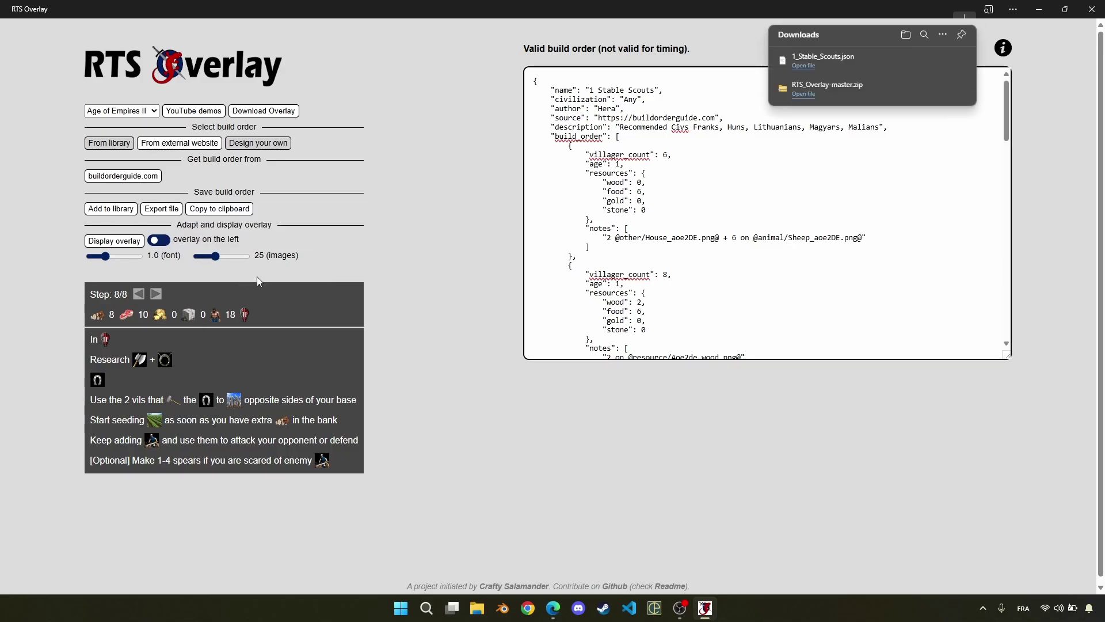
pyautogui.press('super+e')
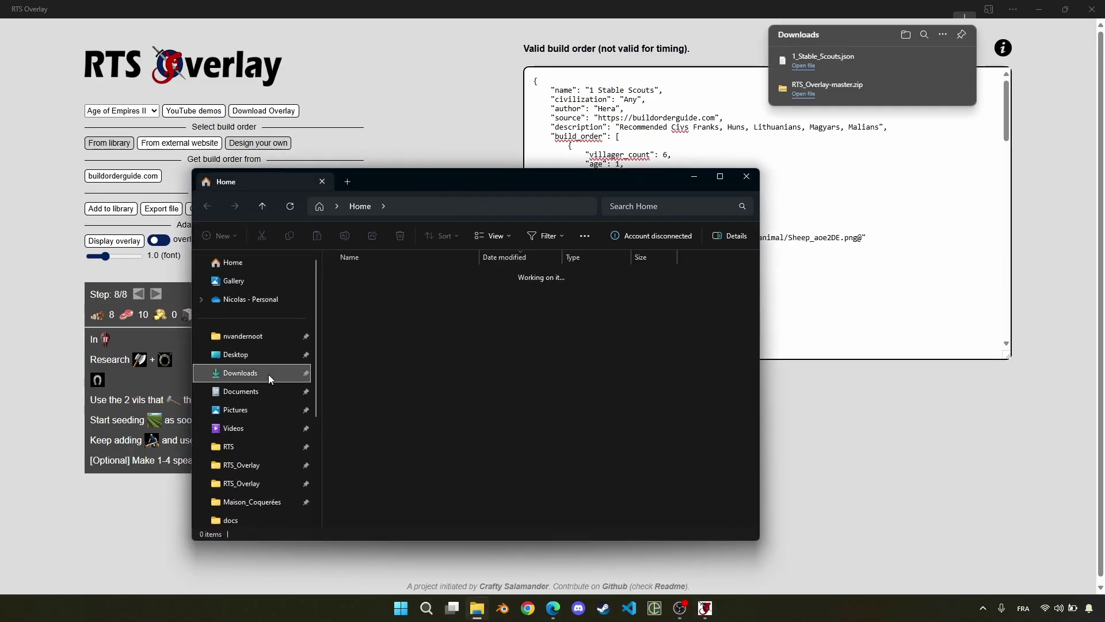
pyautogui.click(268, 374)
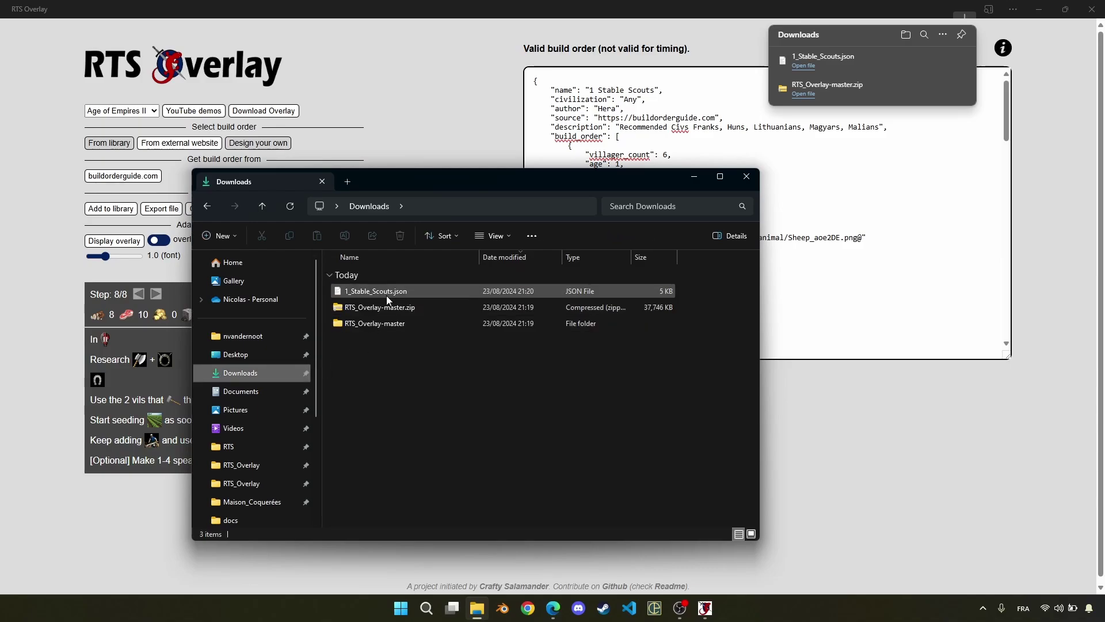
# Reload RTS Overlay and load 1_Stable_Scouts.json from Downloads into the build order text panel.
pyautogui.click(808, 274)
pyautogui.press('F5')
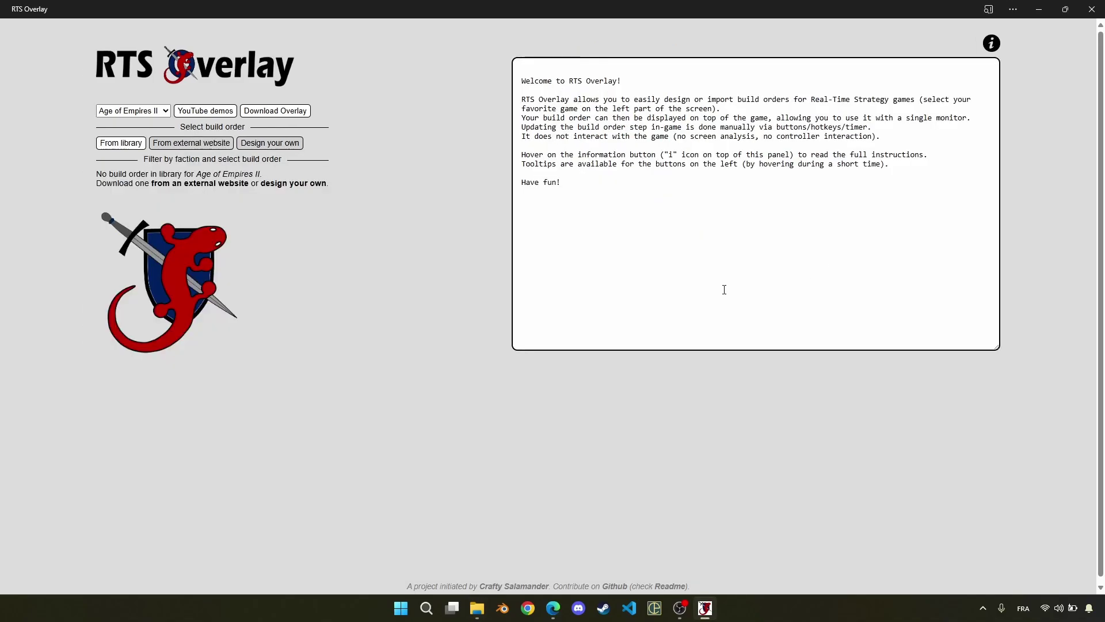
pyautogui.hotkey('alt', 'Tab')
pyautogui.click(371, 295)
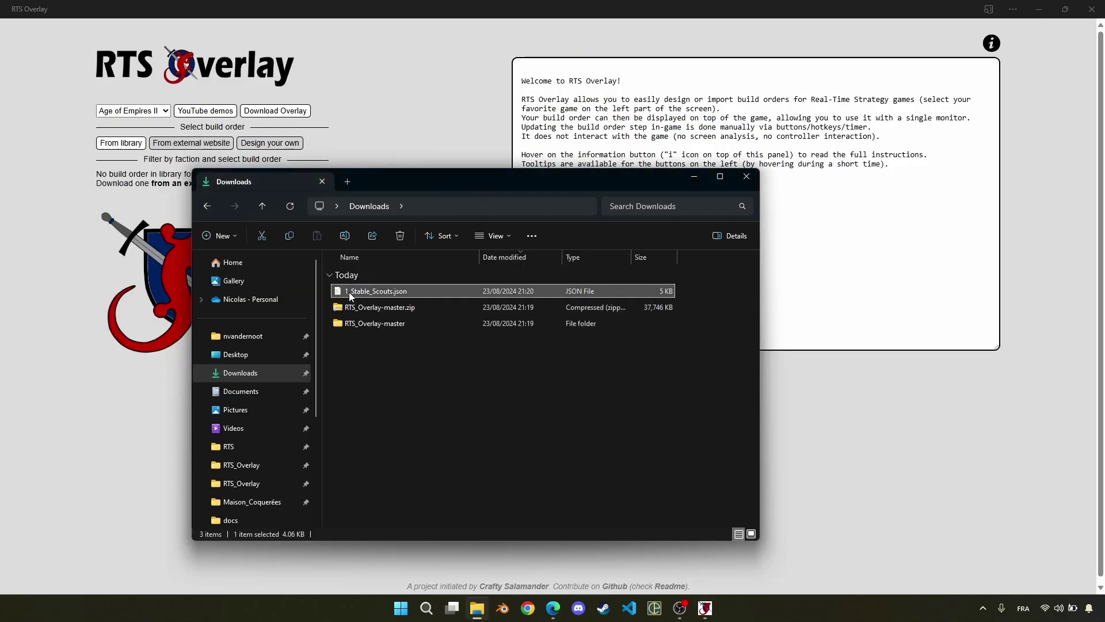
pyautogui.moveTo(350, 292); pyautogui.dragTo(836, 253)
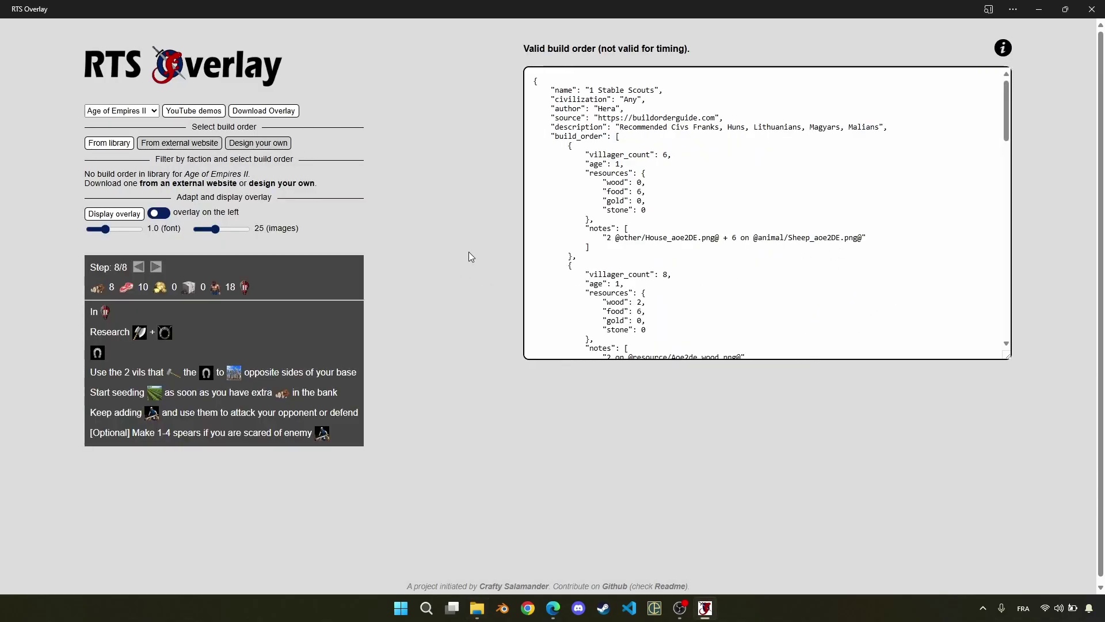
# Save the loaded 1 Stable Scouts build order to the Age of Empires II library.
pyautogui.click(177, 144)
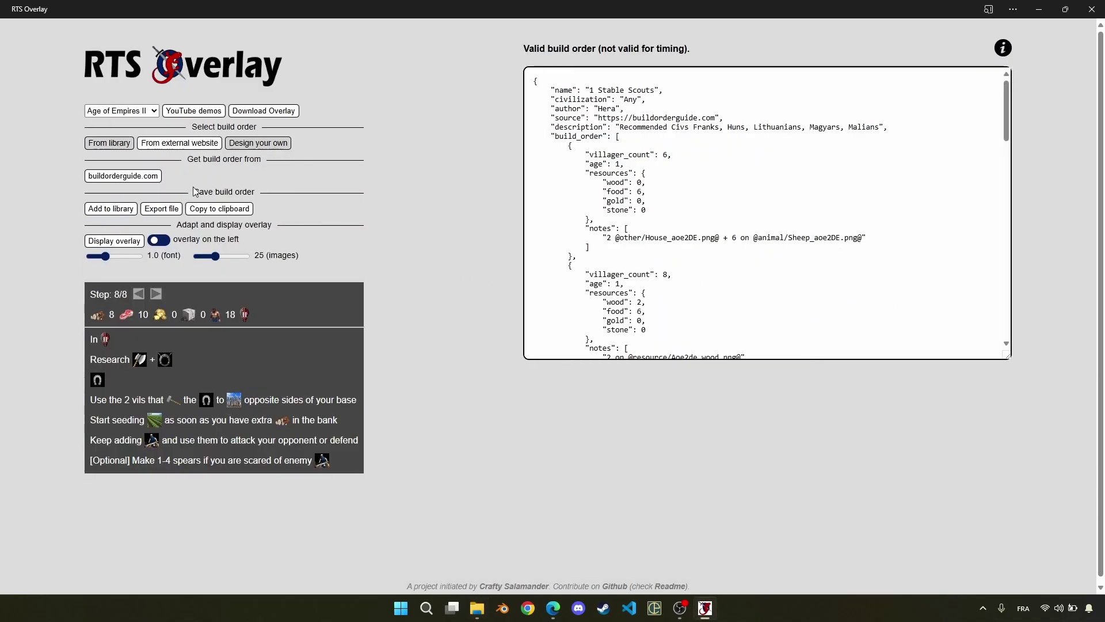
pyautogui.click(110, 208)
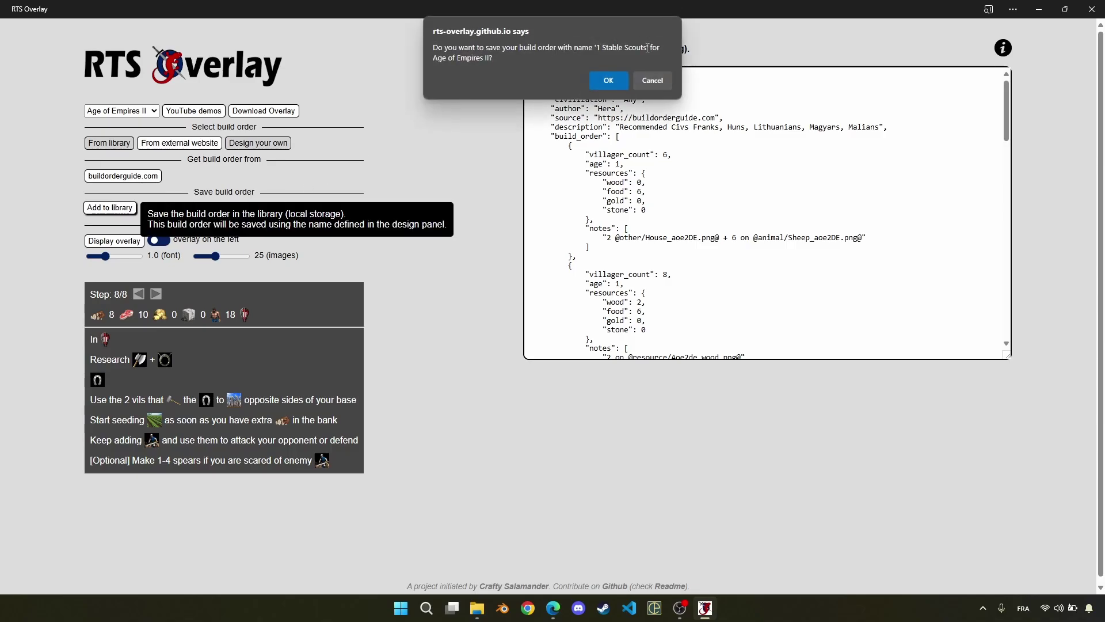
pyautogui.click(614, 80)
pyautogui.click(654, 81)
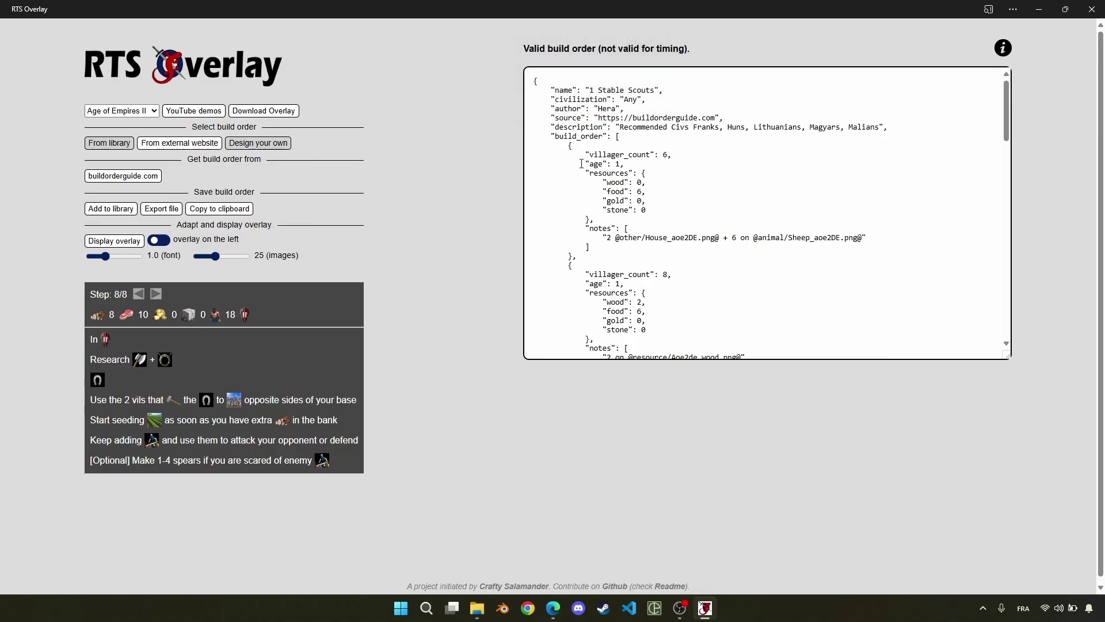
# Switch to Build Order Guide in the browser, search the builds for "archer" and open 1 Range Generic Archers in a new tab.
pyautogui.click(553, 607)
pyautogui.write('archer')
pyautogui.middleClick(748, 279)
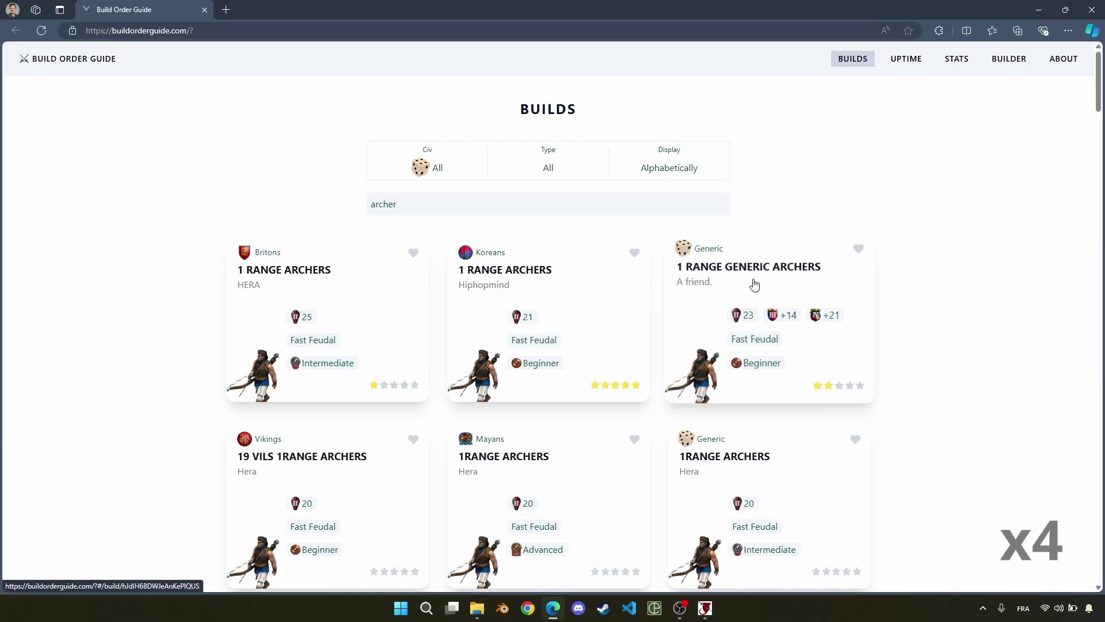
# Filter the builds by the Khmer civilization without a search term and open AOE2 Khmer Scout Rush and Arena Rush in new tabs.
pyautogui.click(419, 164)
pyautogui.write('k')
pyautogui.click(415, 229)
pyautogui.doubleClick(395, 207)
pyautogui.press('BackSpace')
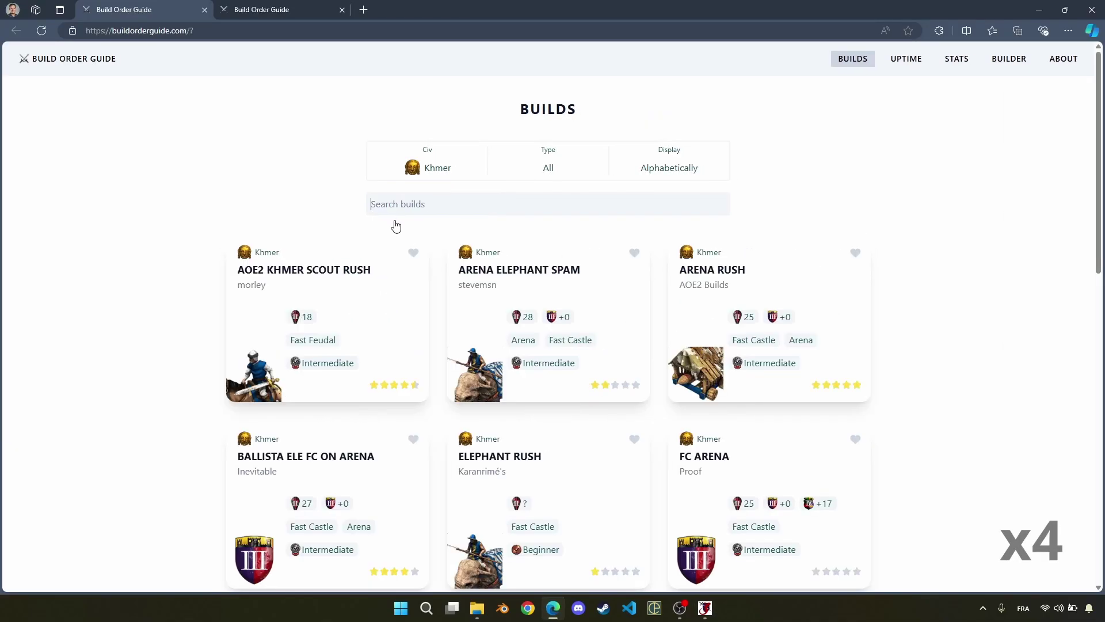
pyautogui.middleClick(378, 294)
pyautogui.middleClick(769, 282)
# Filter the builds by the Persians civilization and open the Arena Defensive Castle + Boom build.
pyautogui.click(449, 166)
pyautogui.write('pe')
pyautogui.click(411, 201)
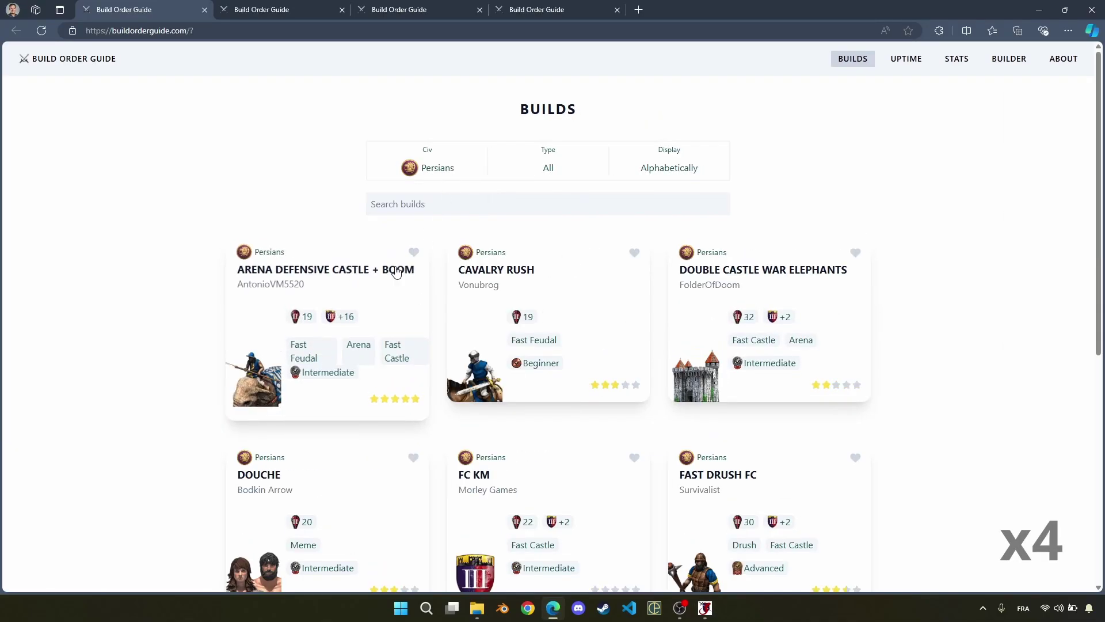
# Copy the 1 Range Generic Archers build for RTS Overlay, switch to RTS Overlay and replace the build order text with it.
pyautogui.click(547, 536)
pyautogui.click(705, 608)
pyautogui.click(748, 230)
pyautogui.hotkey('ctrl', 'a')
pyautogui.hotkey('ctrl', 'v')
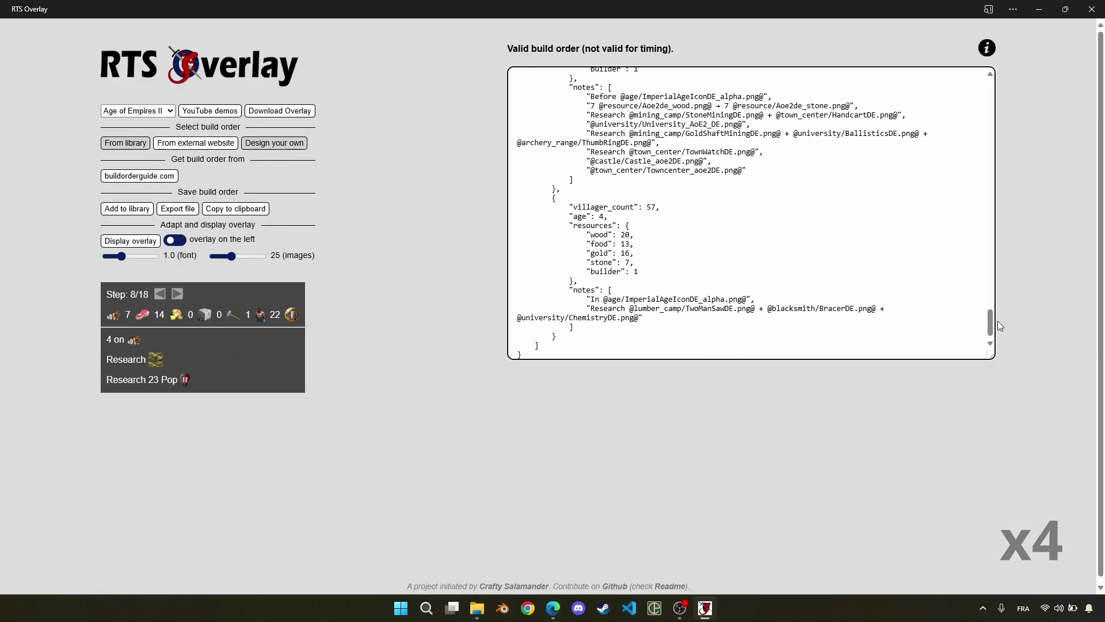
# Save the pasted generic archers build order to the library.
pyautogui.scroll(10, 749, 231)
pyautogui.click(111, 209)
pyautogui.click(654, 148)
# Return to the browser, close the archers page, copy the Khmer scout rush build for RTS Overlay and close its page.
pyautogui.click(553, 608)
pyautogui.scroll(-3, 434, 154)
pyautogui.scroll(5, 443, 173)
pyautogui.hotkey('ctrl', 'w')
pyautogui.scroll(-1, 483, 257)
pyautogui.click(595, 446)
pyautogui.hotkey('ctrl', 'w')
# Switch to RTS Overlay, replace the build order text with the copied Khmer SCOUT RUSH and save it to the library.
pyautogui.click(705, 608)
pyautogui.hotkey('ctrl', 'a')
pyautogui.hotkey('ctrl', 'v')
pyautogui.click(127, 208)
pyautogui.click(594, 77)
# Copy the Khmer Arena Rush build from the browser and replace the build order text in RTS Overlay with it.
pyautogui.click(553, 607)
pyautogui.scroll(-3, 637, 427)
pyautogui.scroll(3, 442, 232)
pyautogui.hotkey('alt', 'Tab')
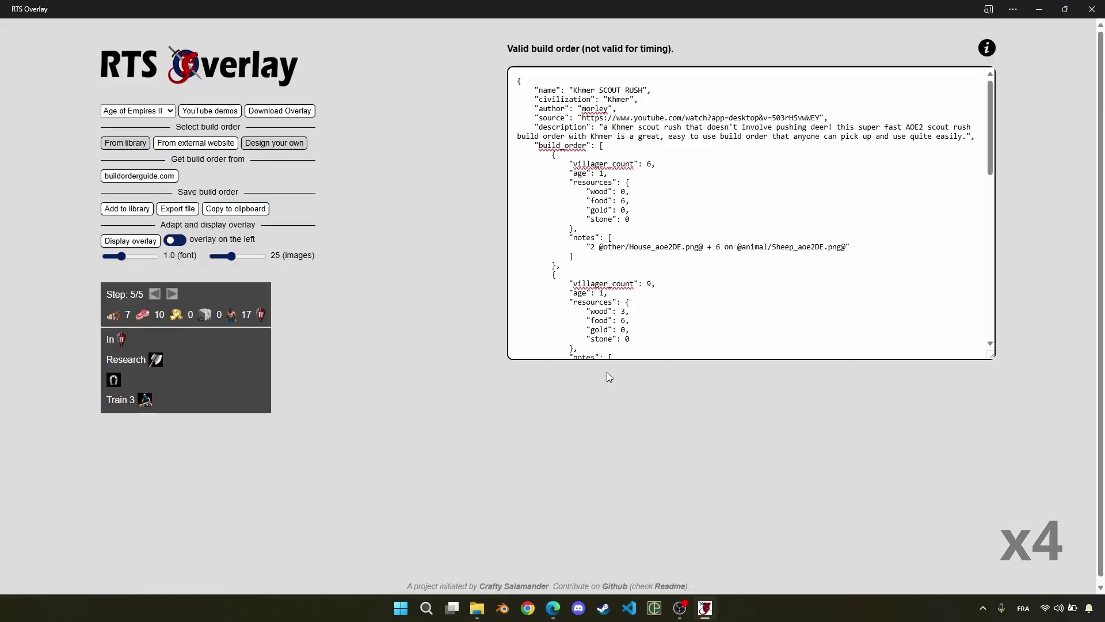
pyautogui.hotkey('ctrl', 'a')
pyautogui.hotkey('ctrl', 'v')
# Rename the build order "KHM Arena Rush" and save it to the library.
pyautogui.click(572, 89)
pyautogui.write('KHM')
pyautogui.click(127, 208)
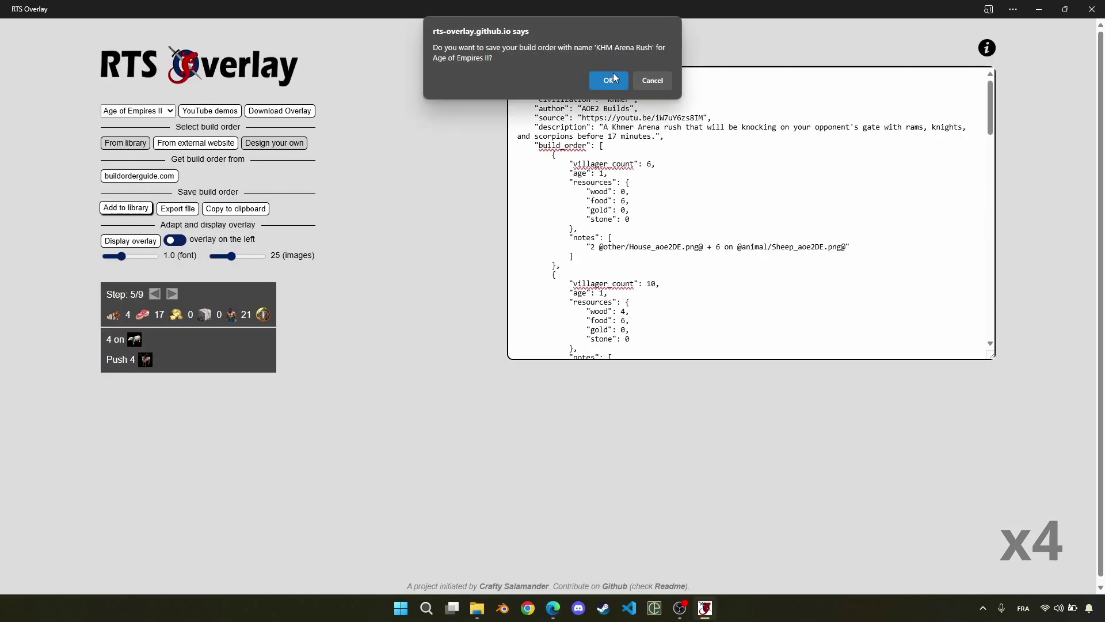
pyautogui.click(607, 82)
# Copy the Persian Arena Defensive Castle build from the browser and replace the build order text in RTS Overlay with it.
pyautogui.click(552, 608)
pyautogui.scroll(-5, 553, 287)
pyautogui.click(555, 375)
pyautogui.hotkey('alt', 'Tab')
pyautogui.hotkey('ctrl', 'a')
pyautogui.hotkey('ctrl', 'v')
pyautogui.scroll(15, 661, 285)
# Shorten and prefix the build order's name to "PER Arena Defensive Castle" and save it to the library.
pyautogui.click(573, 90)
pyautogui.write('PER')
pyautogui.moveTo(685, 90); pyautogui.dragTo(946, 89)
pyautogui.press('BackSpace')
pyautogui.click(127, 209)
pyautogui.click(605, 80)
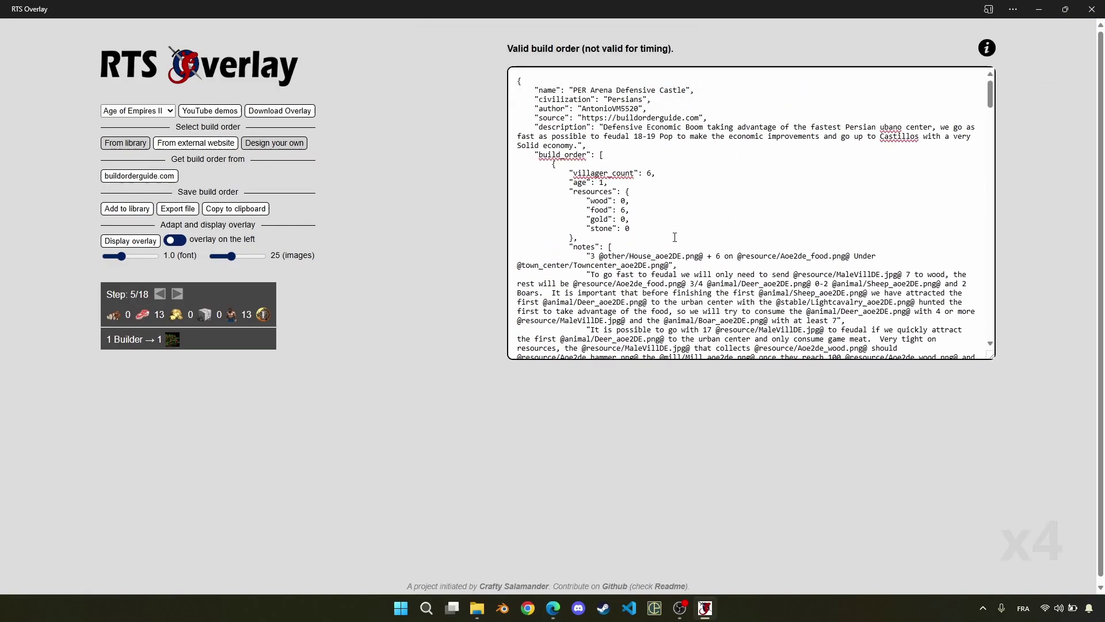
# Start designing an own build order from the reset template and name it "PER scouts opening".
pyautogui.click(275, 145)
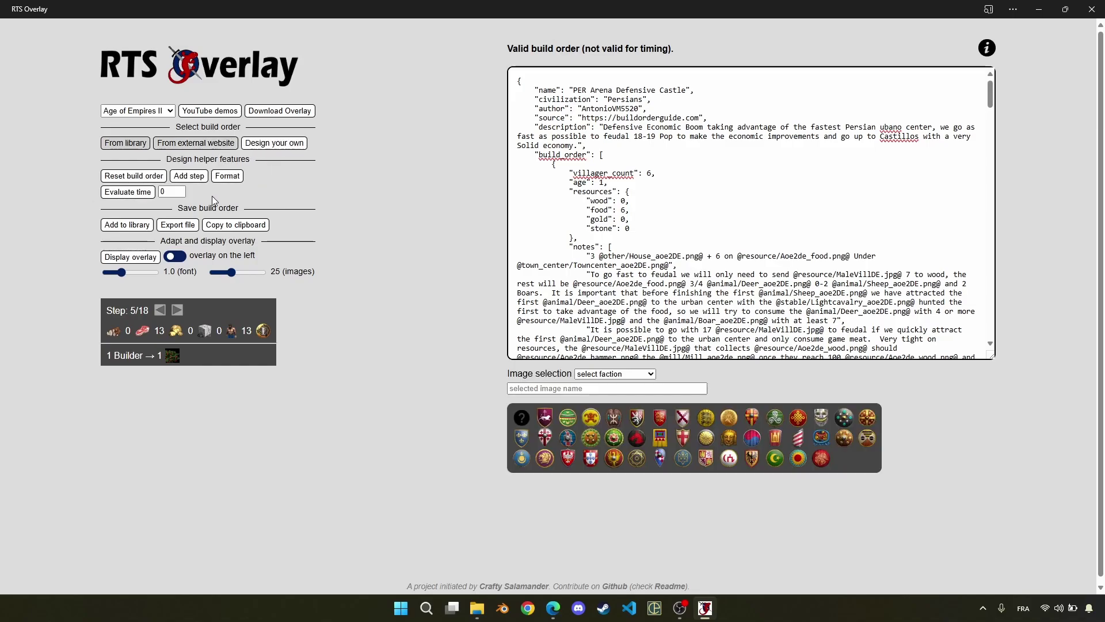
pyautogui.click(142, 178)
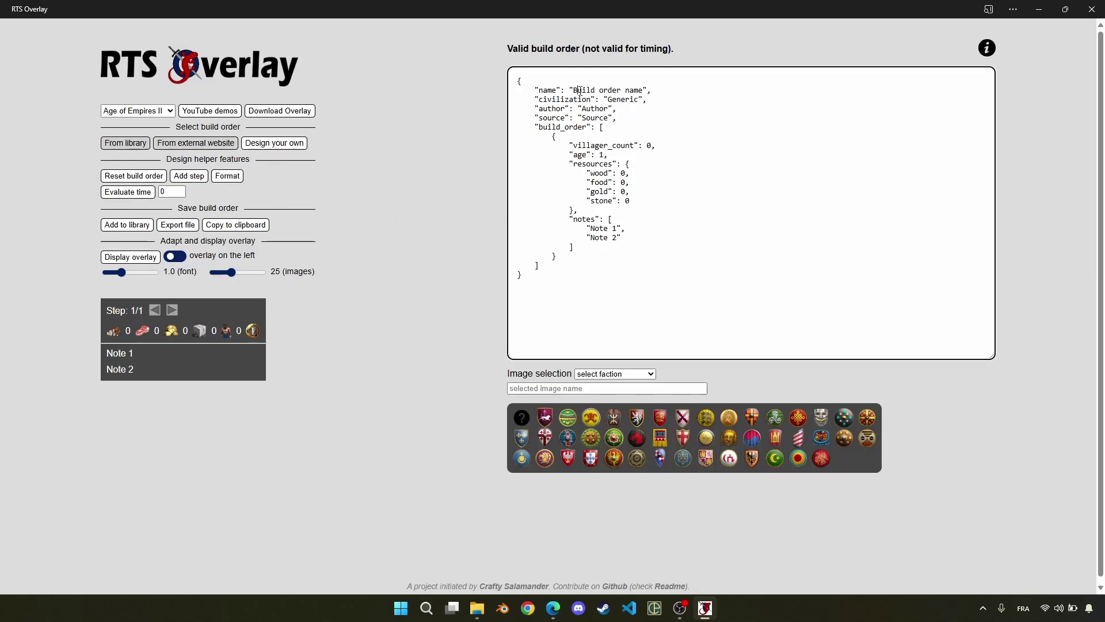
pyautogui.moveTo(574, 91); pyautogui.dragTo(642, 90)
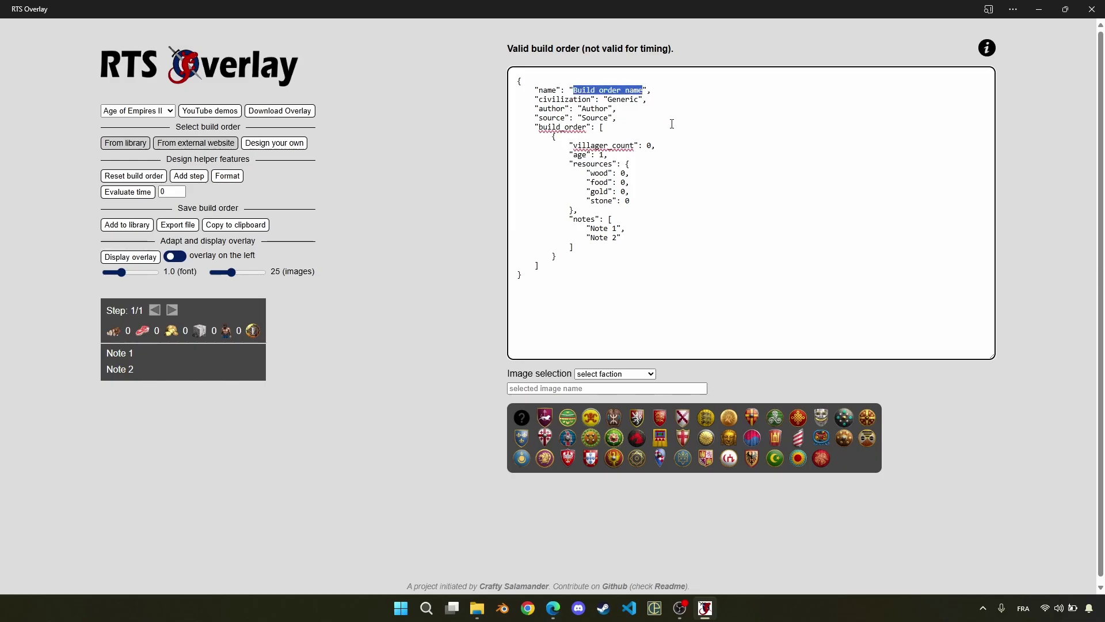
pyautogui.write('PER scouts')
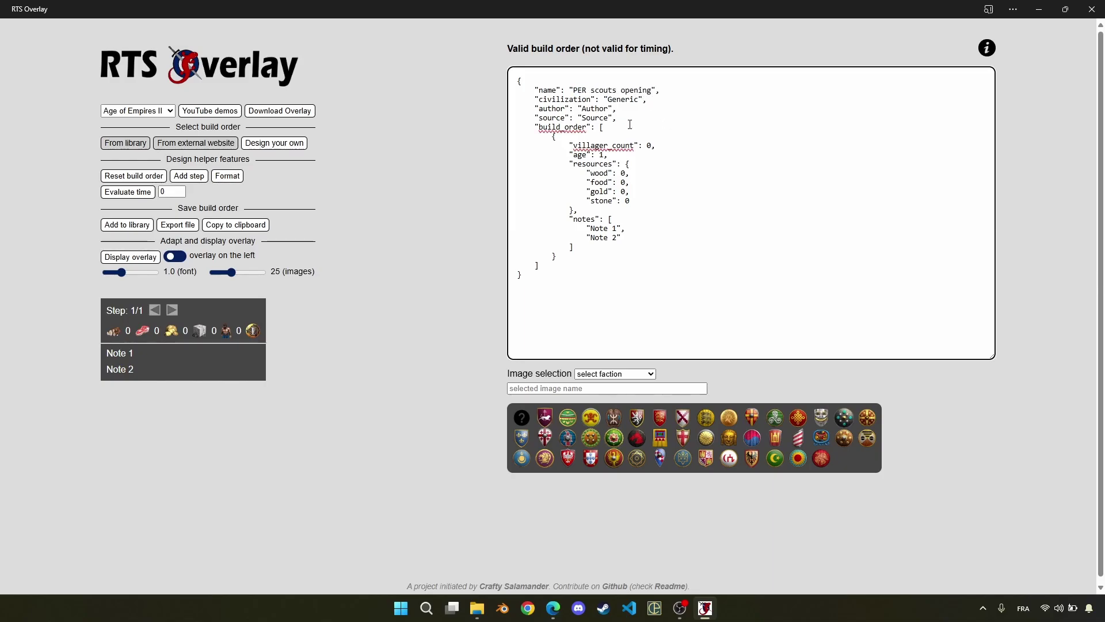
# Test the build order validation by removing and restoring the comma after the civilization and the wood resource line.
pyautogui.press('BackSpace')
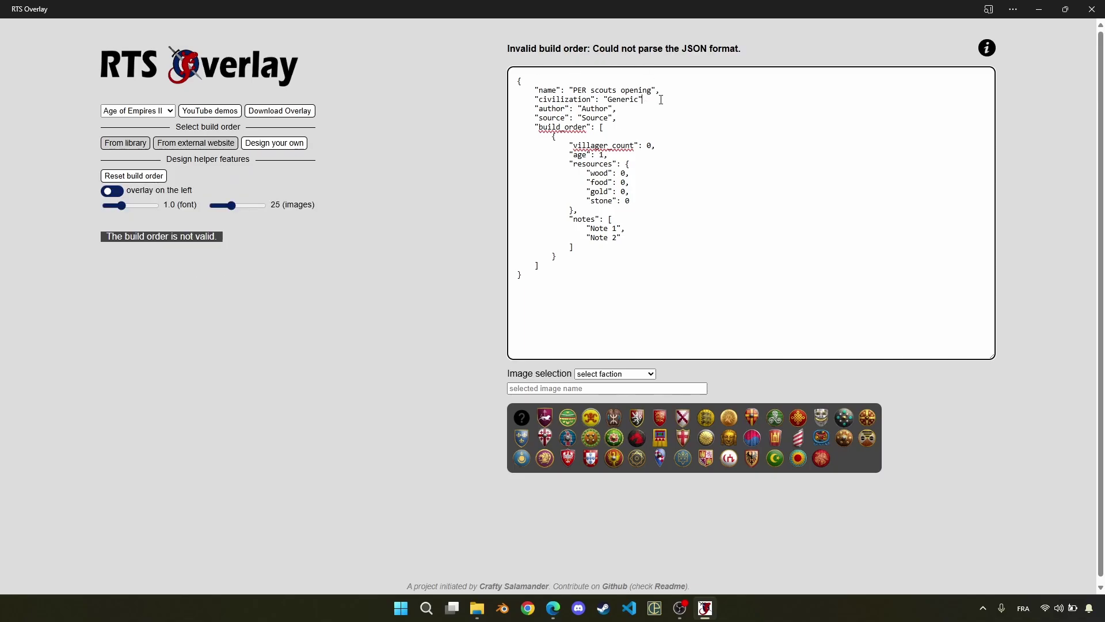
pyautogui.write(',')
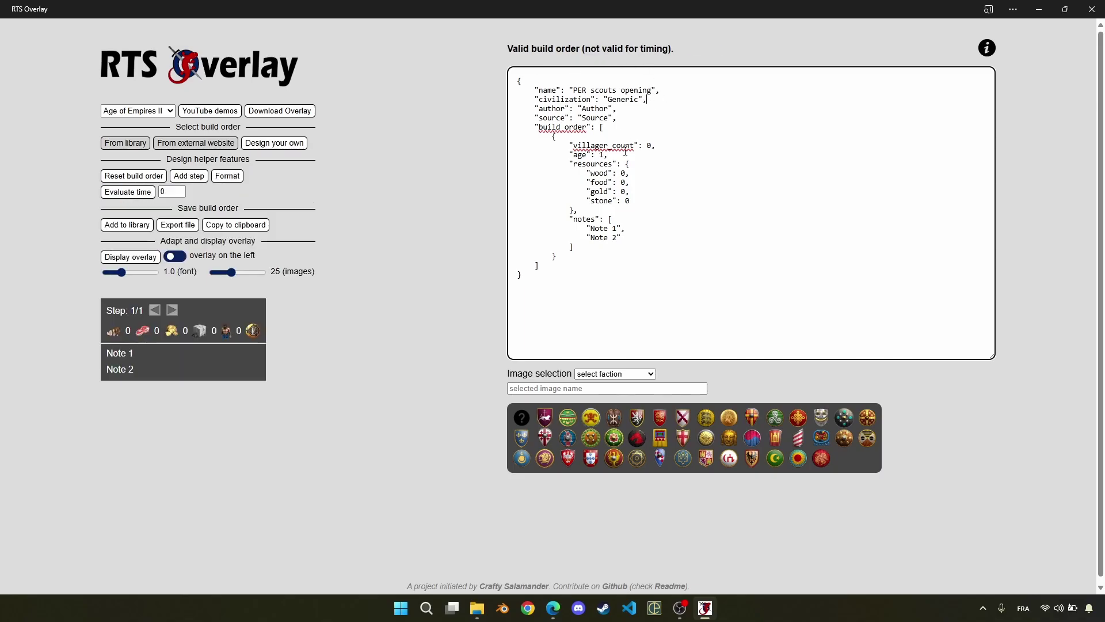
pyautogui.tripleClick(605, 172)
pyautogui.press('BackSpace')
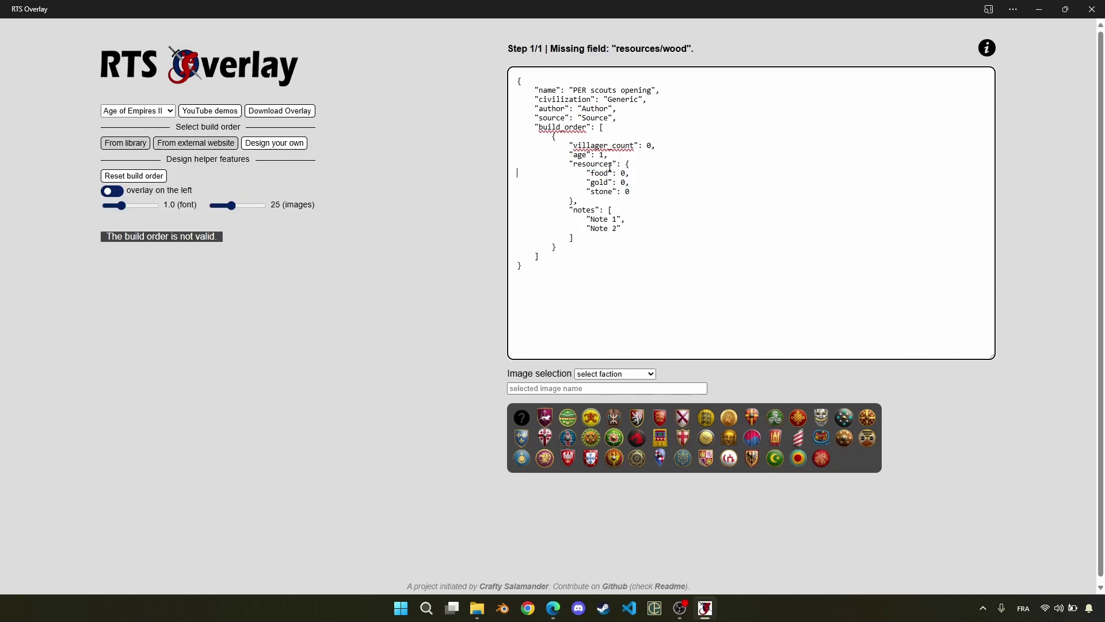
pyautogui.hotkey('ctrl', 'z')
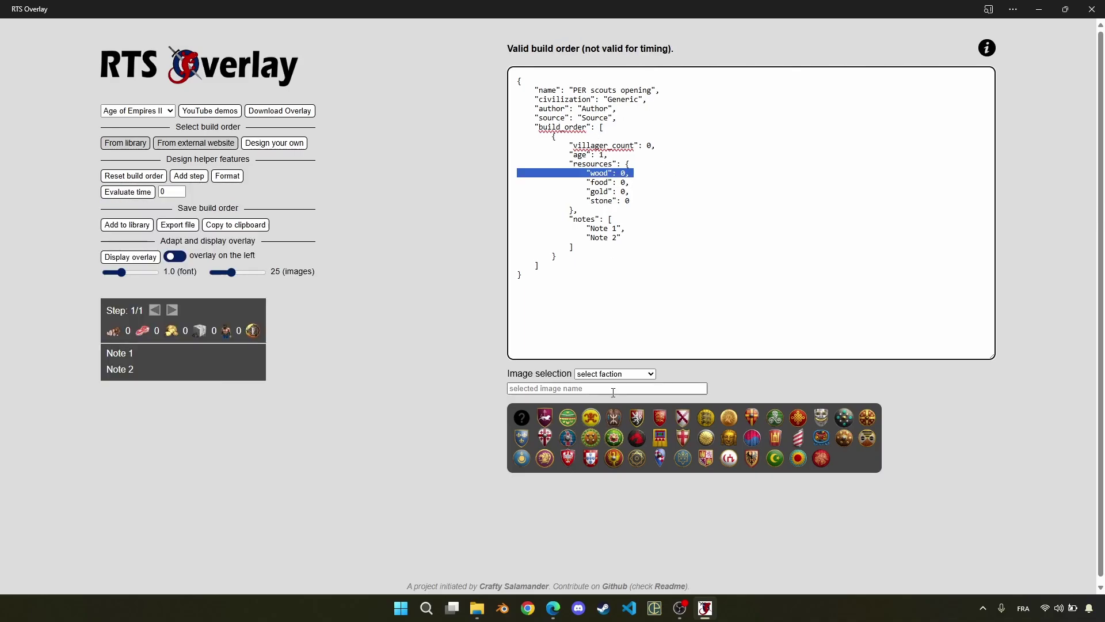
# Set the civilization to Persians using the faction images and the first step's villager count to 6.
pyautogui.click(615, 373)
pyautogui.click(545, 457)
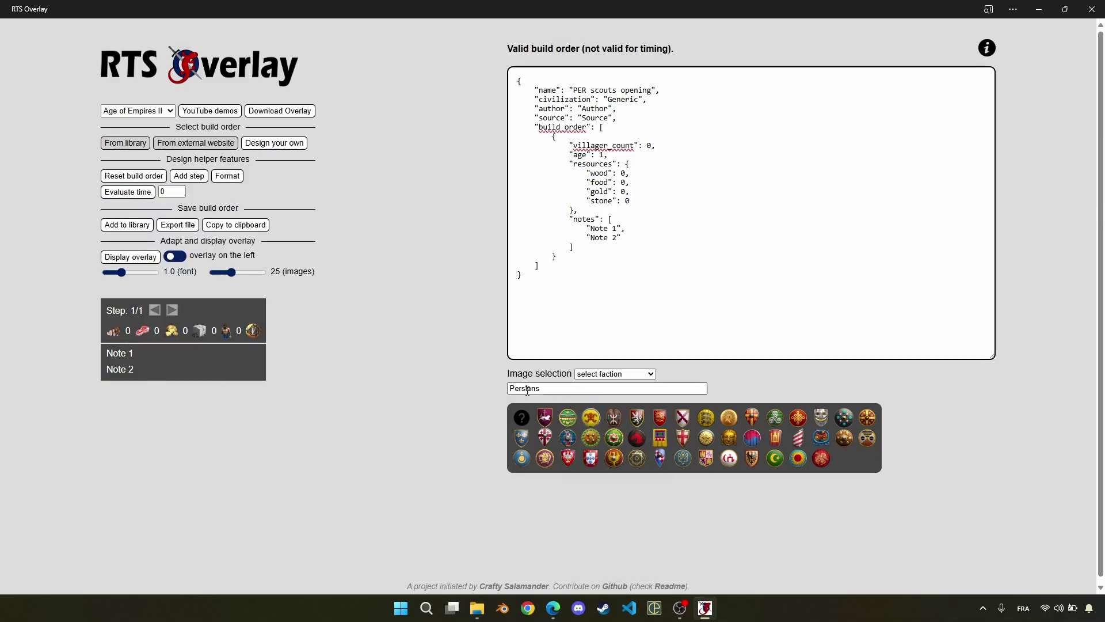
pyautogui.doubleClick(624, 99)
pyautogui.hotkey('ctrl', 'v')
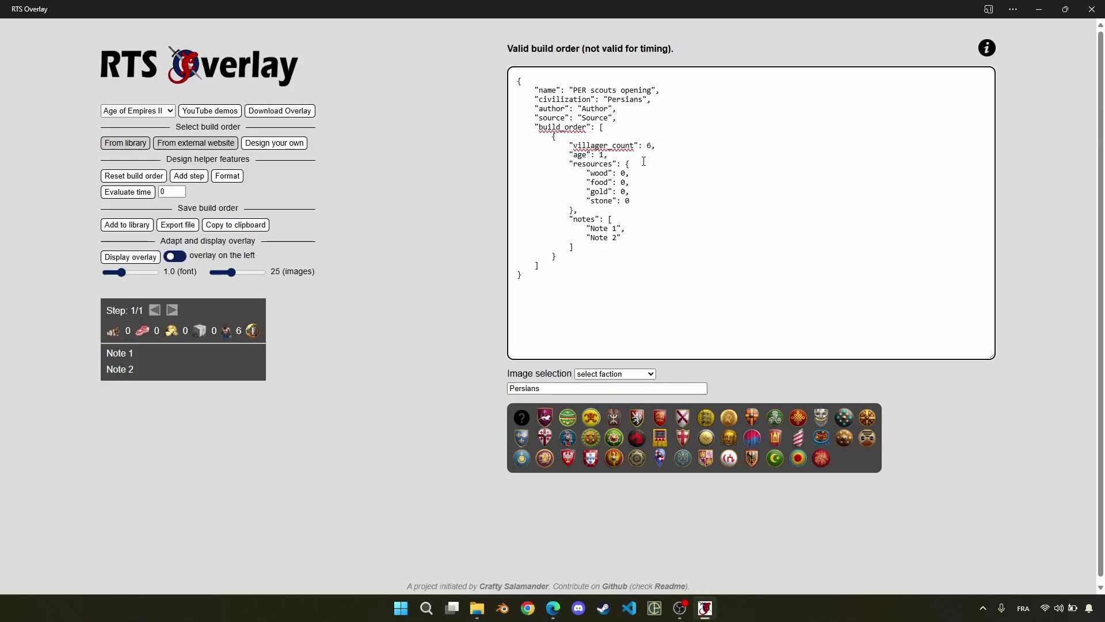
# Set the first step's food to 6 and replace its notes with "Build 2", the house image and "| First 6".
pyautogui.moveTo(590, 228); pyautogui.dragTo(614, 237)
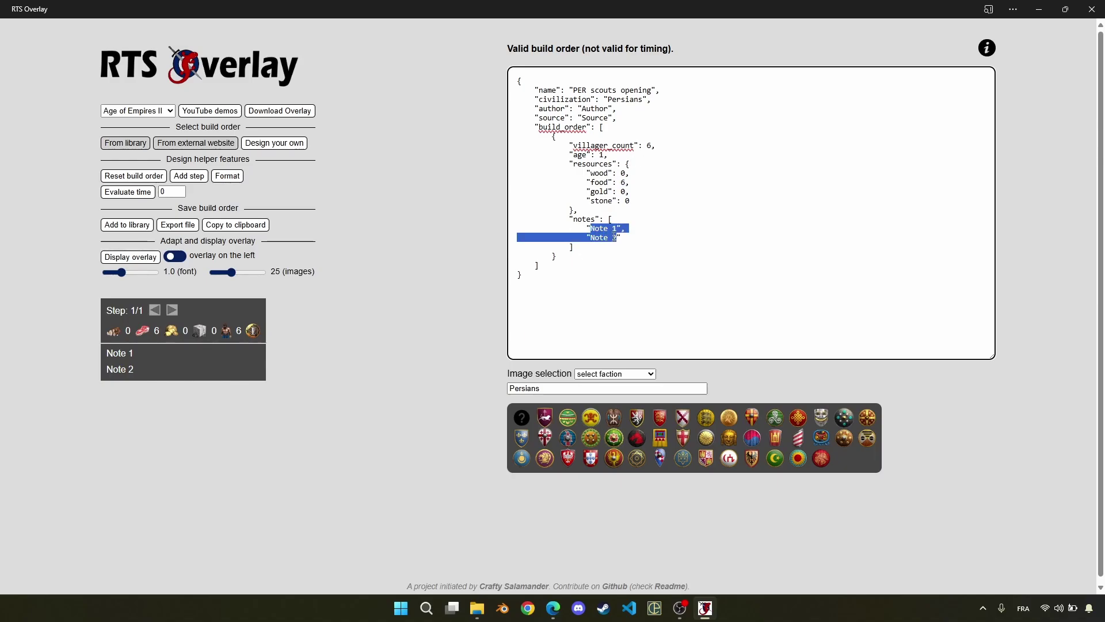
pyautogui.write('Build 2 "')
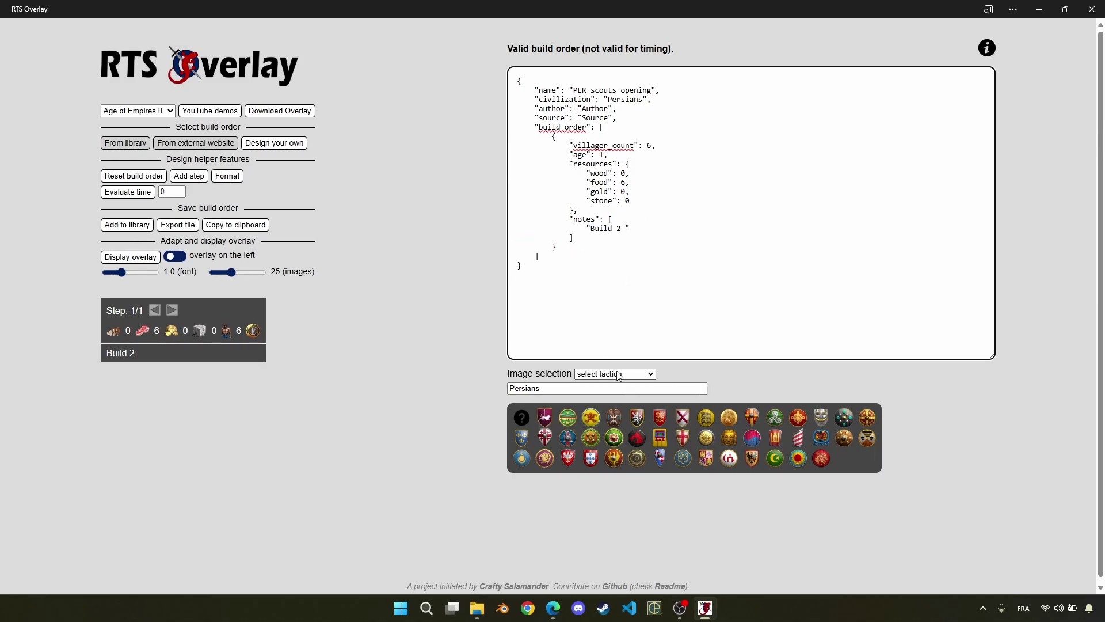
pyautogui.click(624, 373)
pyautogui.press('o')
pyautogui.press('Return')
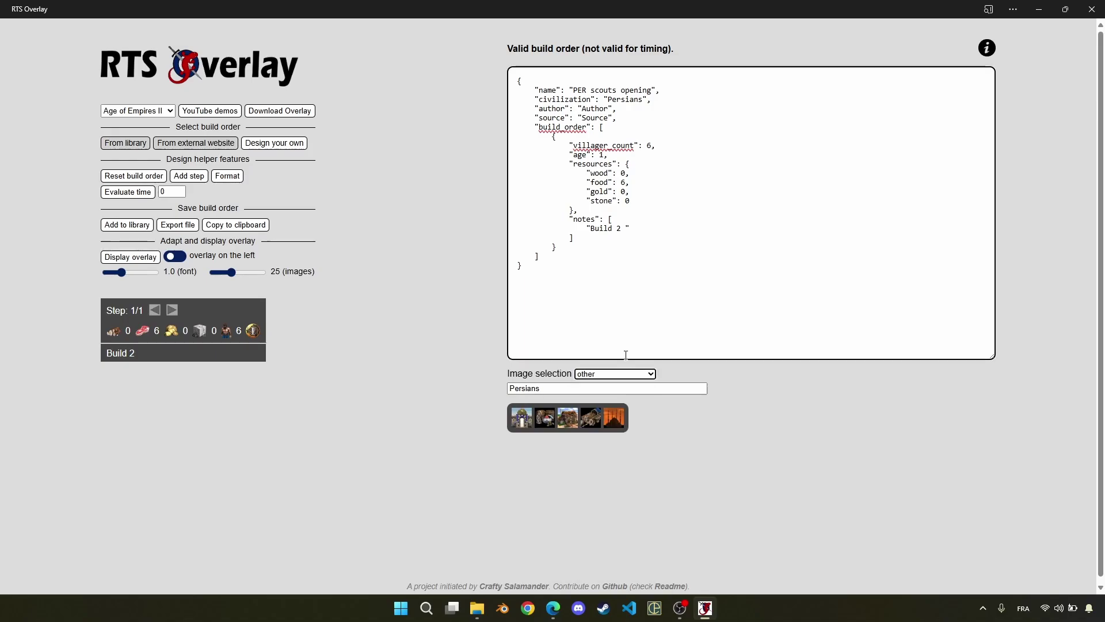
pyautogui.click(566, 424)
pyautogui.click(627, 229)
pyautogui.write('@other/House_aoe2DE.png@')
pyautogui.write('| First')
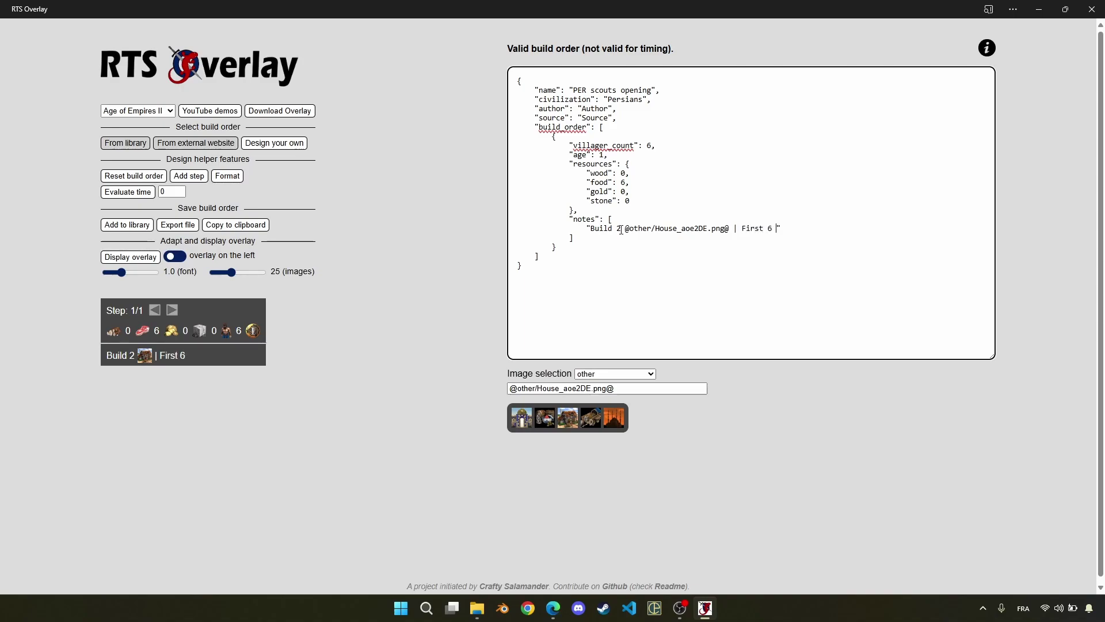
pyautogui.click(605, 372)
pyautogui.press('Down')
pyautogui.press('Return')
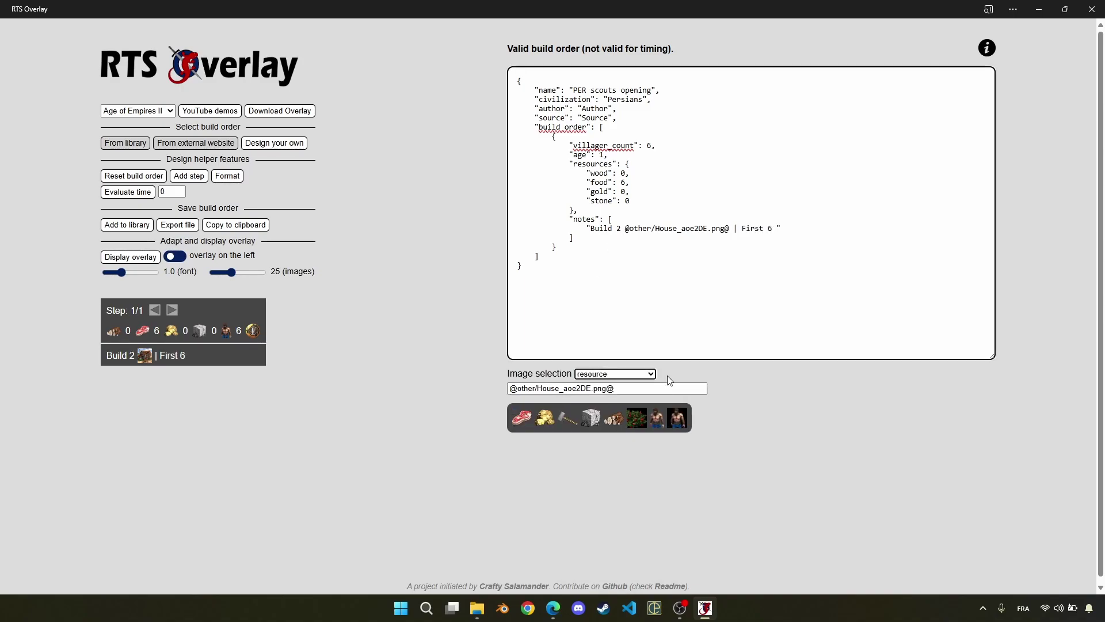
pyautogui.click(677, 419)
pyautogui.click(776, 229)
pyautogui.write('@resource/MaleVillDE.jpg@')
pyautogui.write('ti')
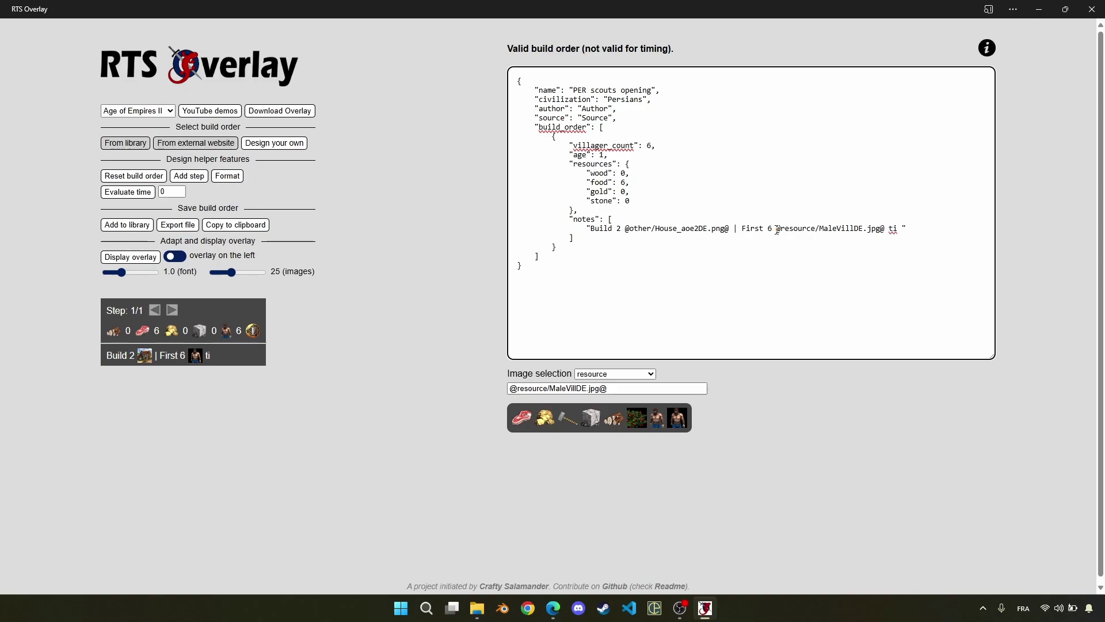
pyautogui.click(633, 374)
pyautogui.click(629, 381)
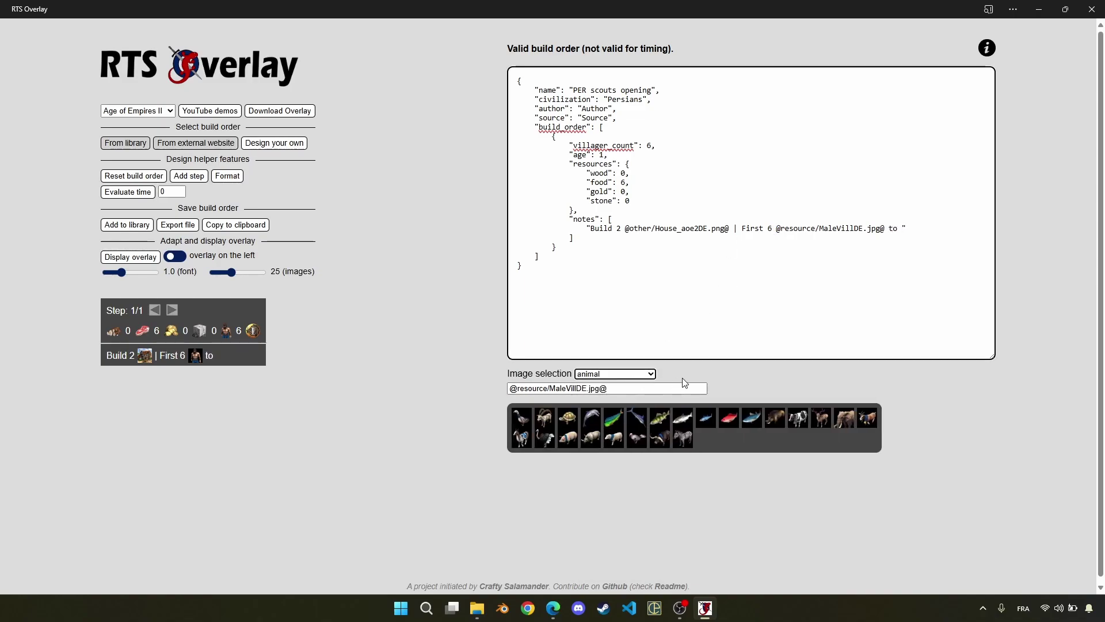
pyautogui.click(612, 439)
pyautogui.click(904, 229)
pyautogui.write('@animal/Sheep_aoe2DE.png@')
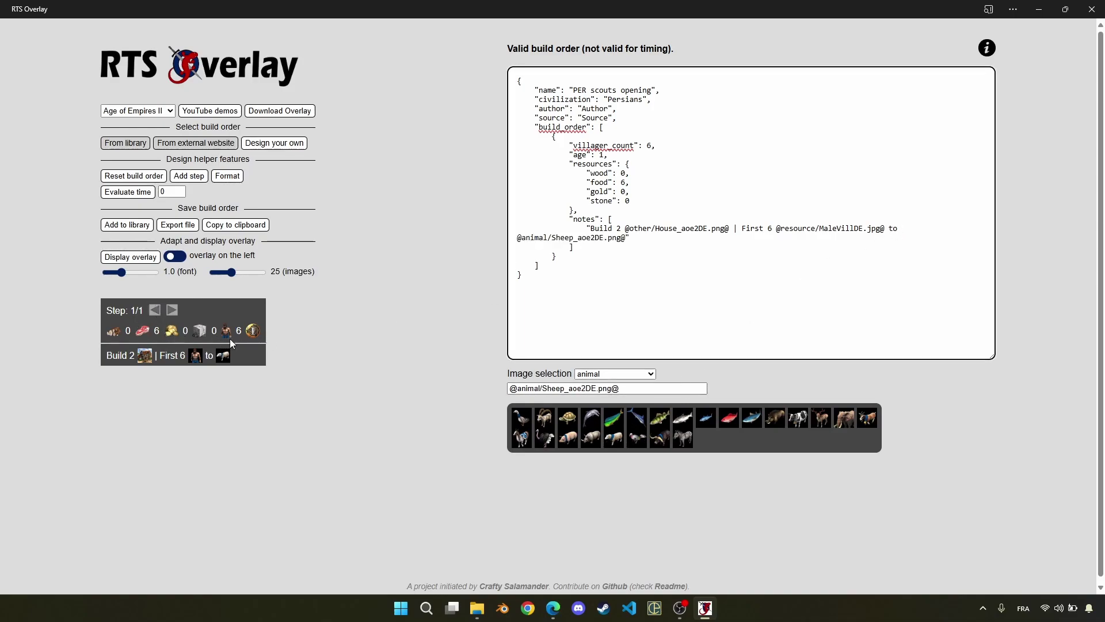
# Add a second step with a villager count of 9 and 3 on wood.
pyautogui.click(189, 175)
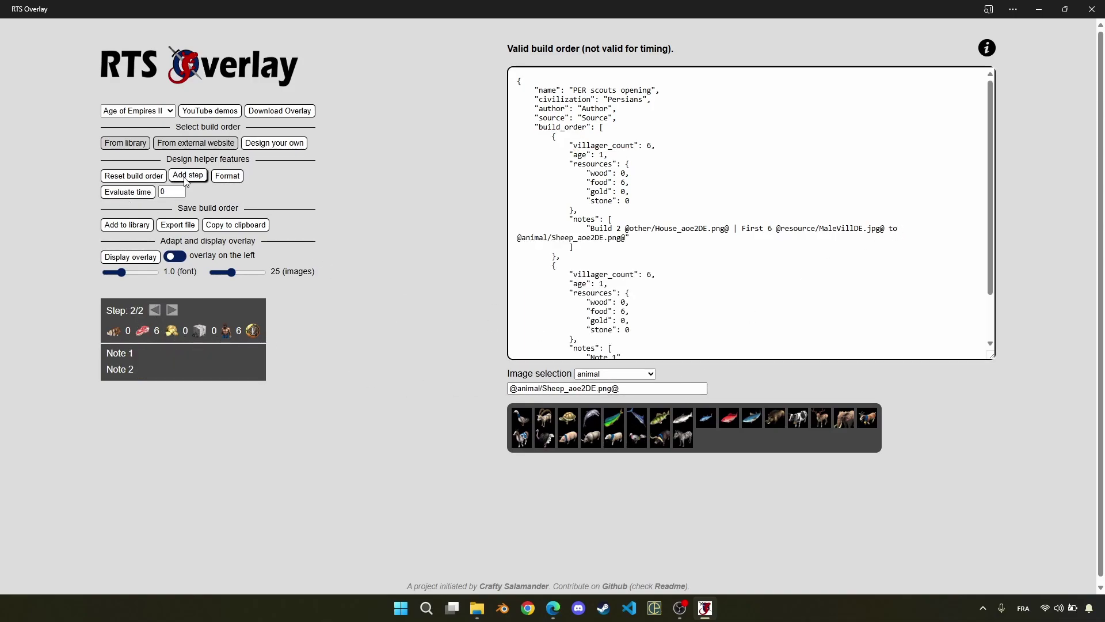
pyautogui.click(652, 275)
pyautogui.press('BackSpace')
pyautogui.write('9')
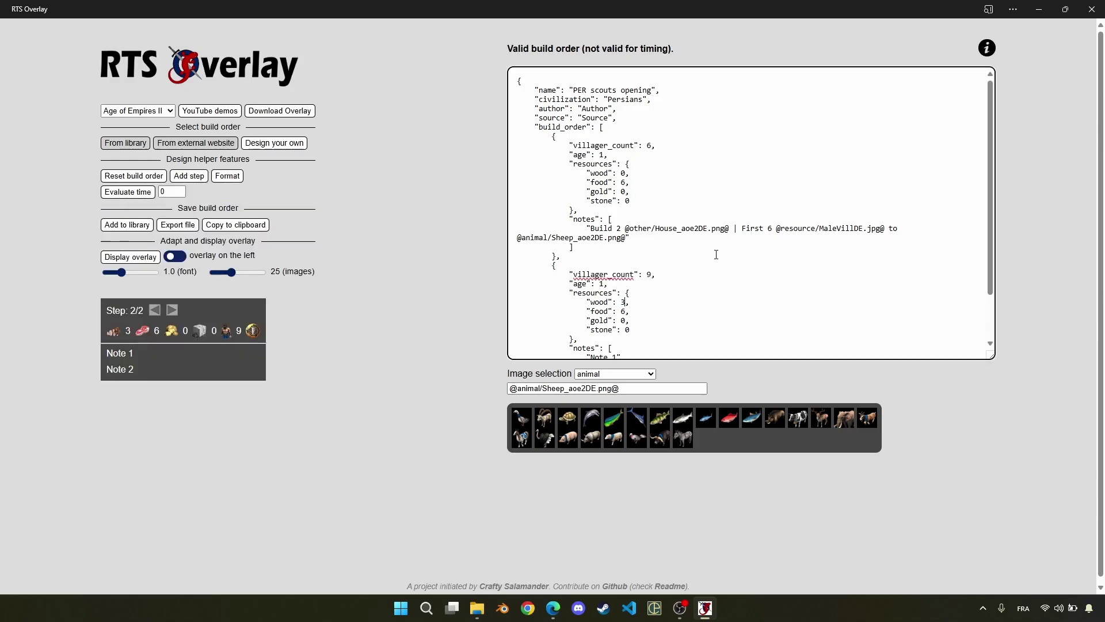
# Replace the second step's notes with "Next 3", the male villager image, "to" and the wood image.
pyautogui.scroll(-5, 716, 254)
pyautogui.moveTo(590, 300); pyautogui.dragTo(616, 311)
pyautogui.write('Next 3')
pyautogui.click(635, 374)
pyautogui.click(610, 540)
pyautogui.click(656, 418)
pyautogui.write('to')
pyautogui.click(613, 418)
# Append "(build", the lumber camp image and a closing parenthesis to the second step's note.
pyautogui.write('(bu')
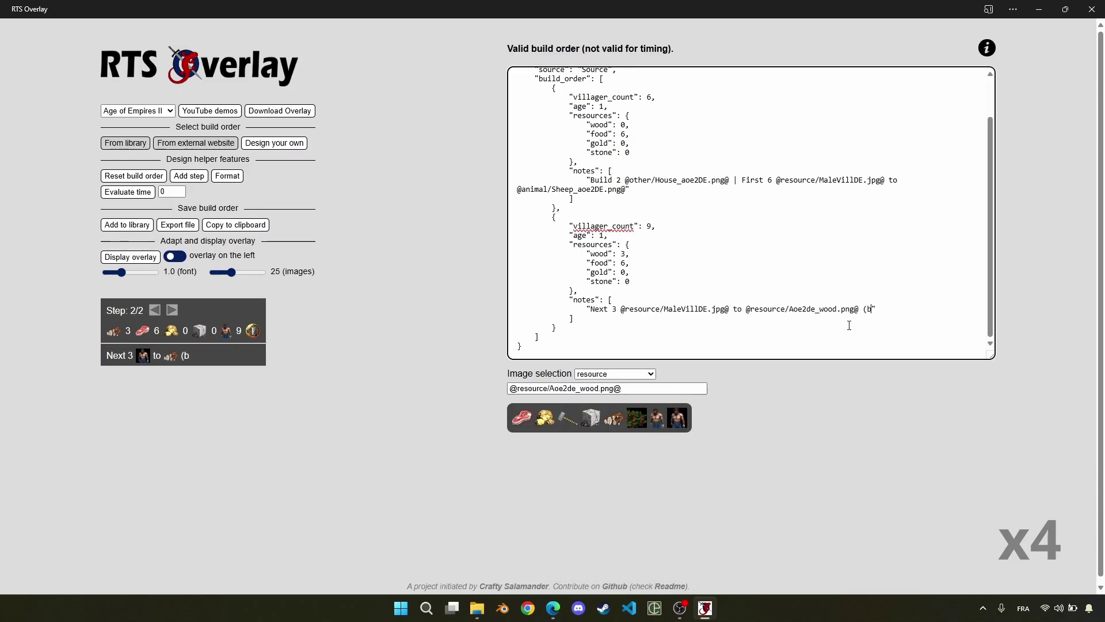
pyautogui.write('ild')
pyautogui.click(614, 374)
pyautogui.click(610, 481)
pyautogui.click(521, 419)
pyautogui.write(')')
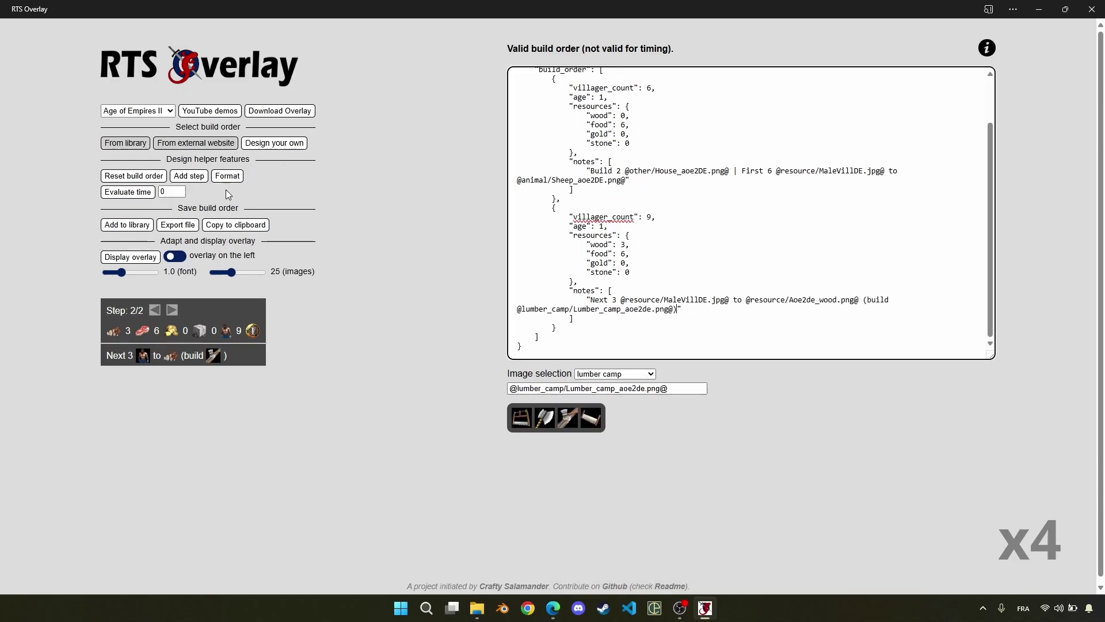
# Add a third step with a villager count of 10 and 7 on food.
pyautogui.click(189, 176)
pyautogui.scroll(-3, 730, 217)
pyautogui.doubleClick(650, 217)
pyautogui.write('10')
pyautogui.click(822, 257)
pyautogui.moveTo(591, 300); pyautogui.dragTo(616, 309)
pyautogui.write('Lure 1st')
pyautogui.click(615, 373)
pyautogui.click(599, 387)
pyautogui.click(774, 418)
# Add a fourth step with a villager count of 11 and 8 on food.
pyautogui.click(189, 175)
pyautogui.scroll(-3, 653, 230)
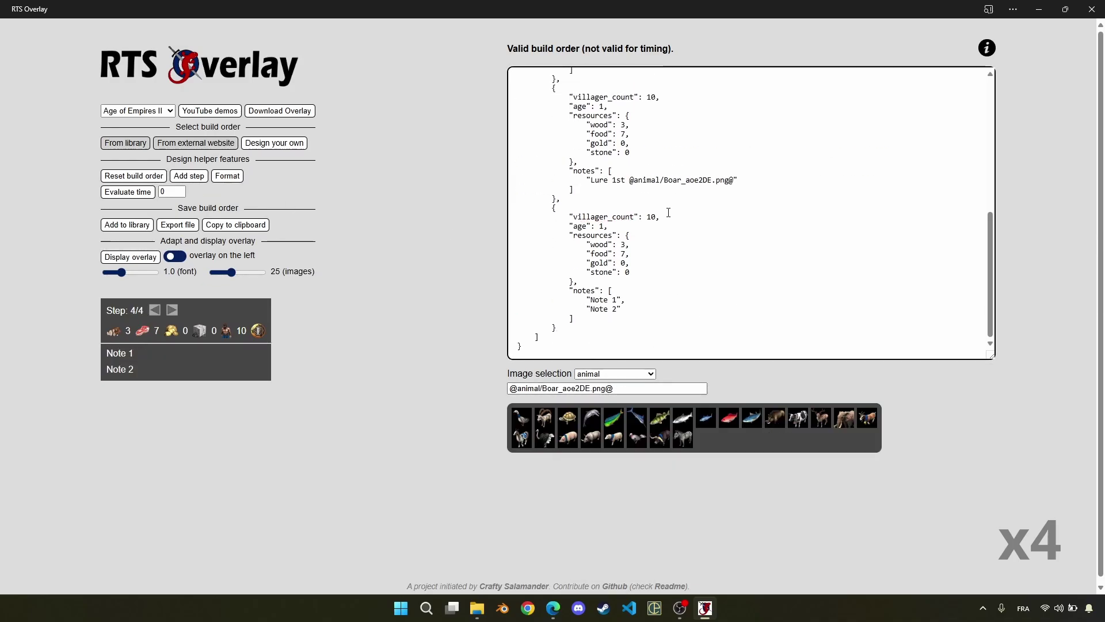
pyautogui.doubleClick(652, 216)
pyautogui.write('11')
# Replace the fourth step's notes with "Add 1", the male villager image, "to" and the food image.
pyautogui.moveTo(591, 299); pyautogui.dragTo(619, 309)
pyautogui.write('Add 1')
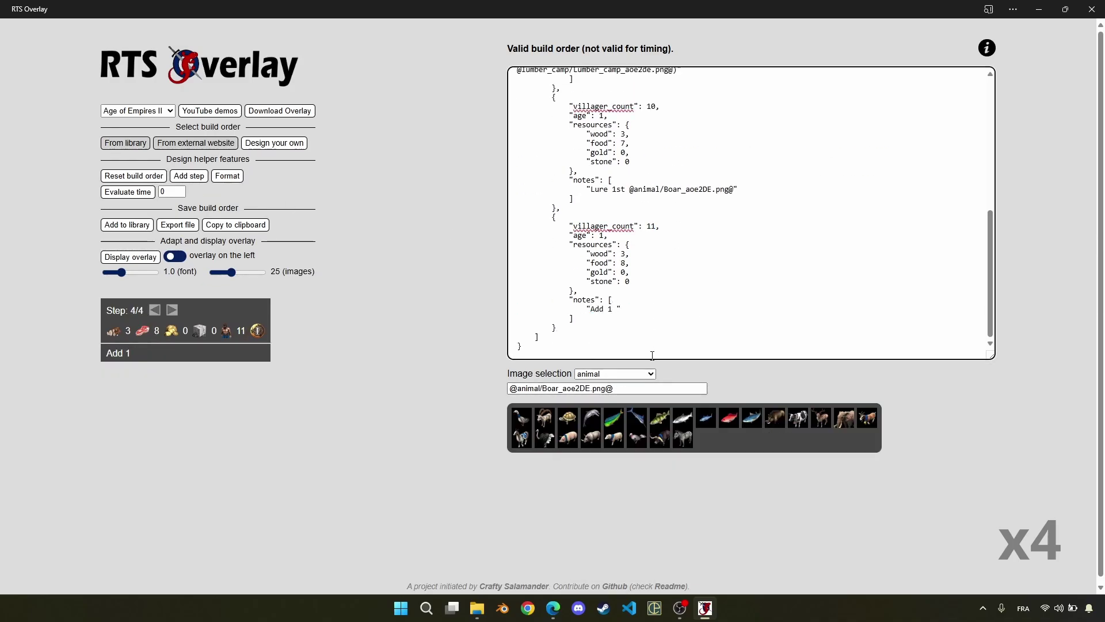
pyautogui.click(615, 373)
pyautogui.click(610, 546)
pyautogui.click(677, 418)
pyautogui.write('to')
pyautogui.click(522, 417)
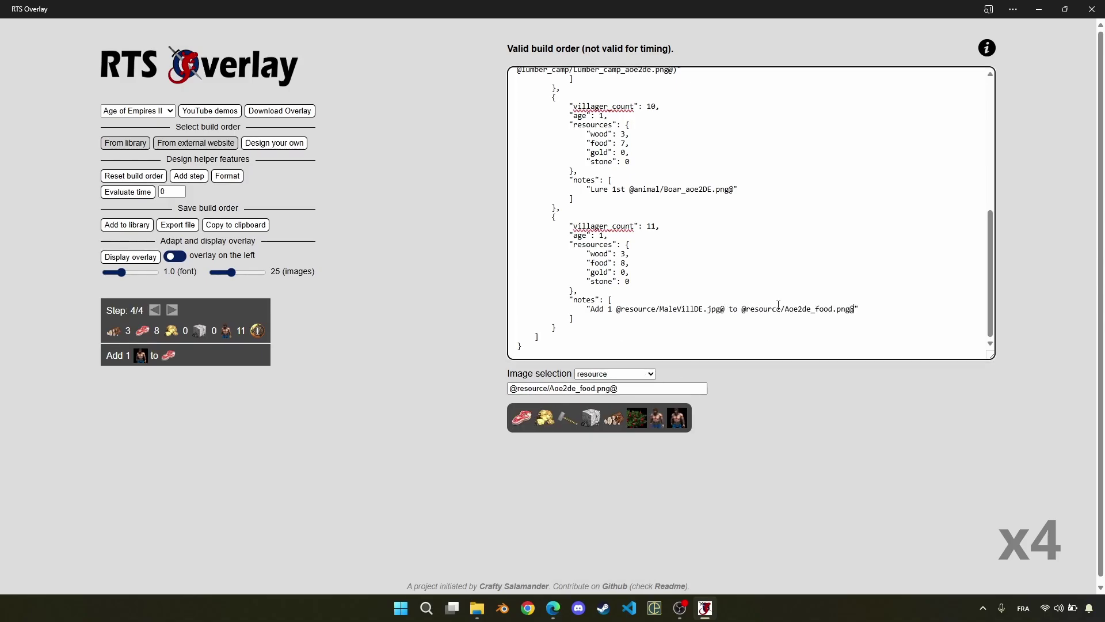
pyautogui.write('under')
pyautogui.click(615, 374)
pyautogui.click(605, 568)
pyautogui.click(568, 418)
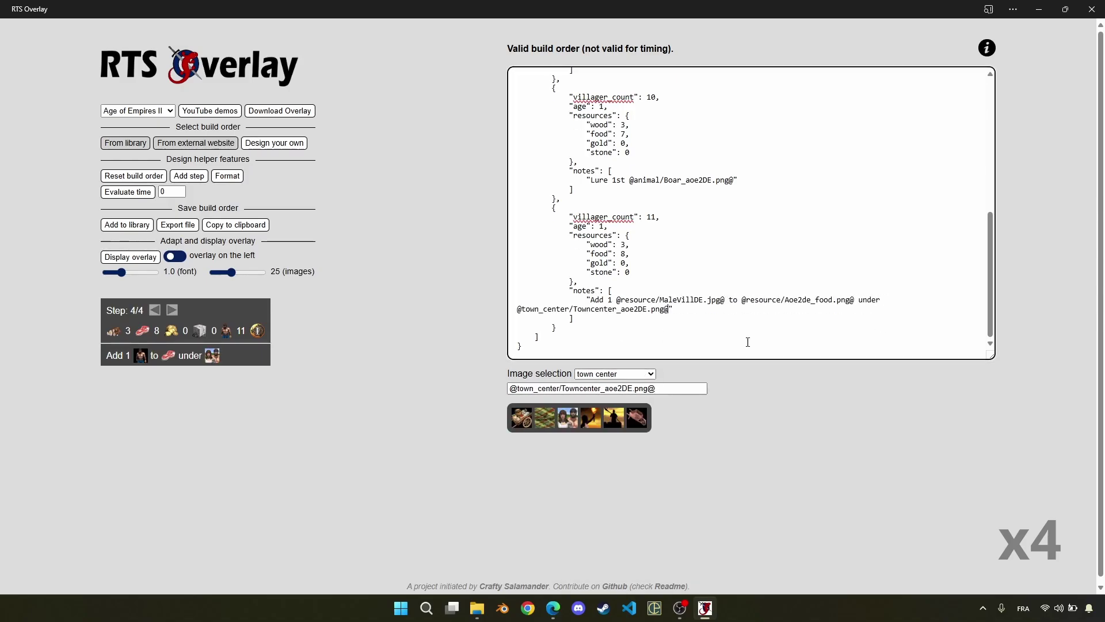
# Review the four steps in the overlay preview, going back to the first and forward to the fourth.
pyautogui.click(154, 309)
pyautogui.click(155, 310)
pyautogui.click(155, 309)
pyautogui.click(173, 309)
pyautogui.click(172, 309)
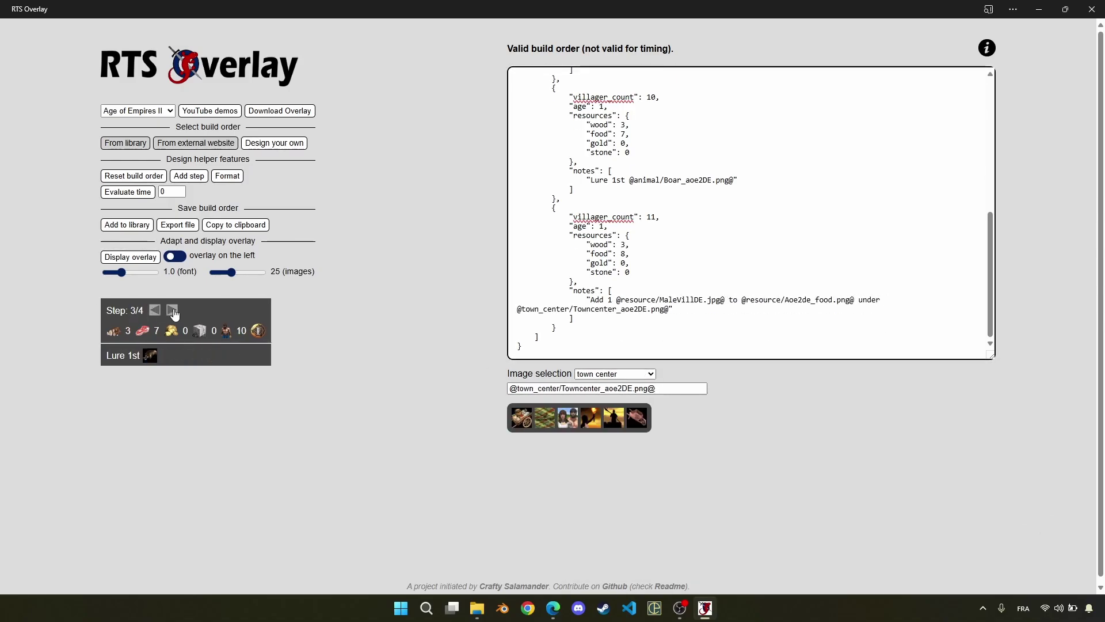
pyautogui.click(172, 310)
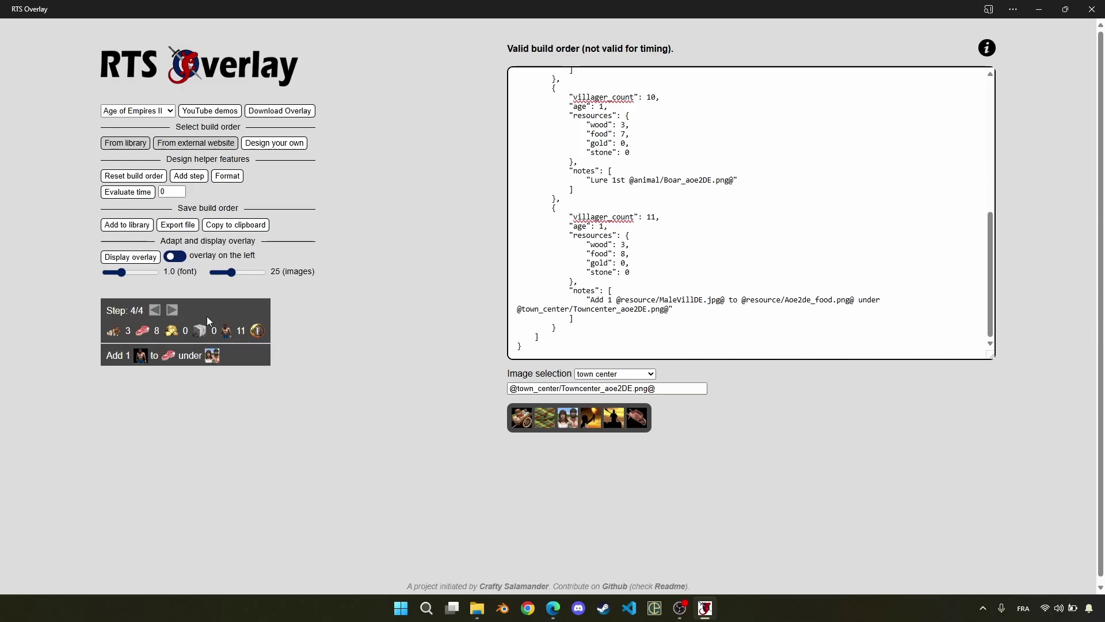
# Load PER_scouts_opening.json from the RTS folder into the build order editor.
pyautogui.click(477, 608)
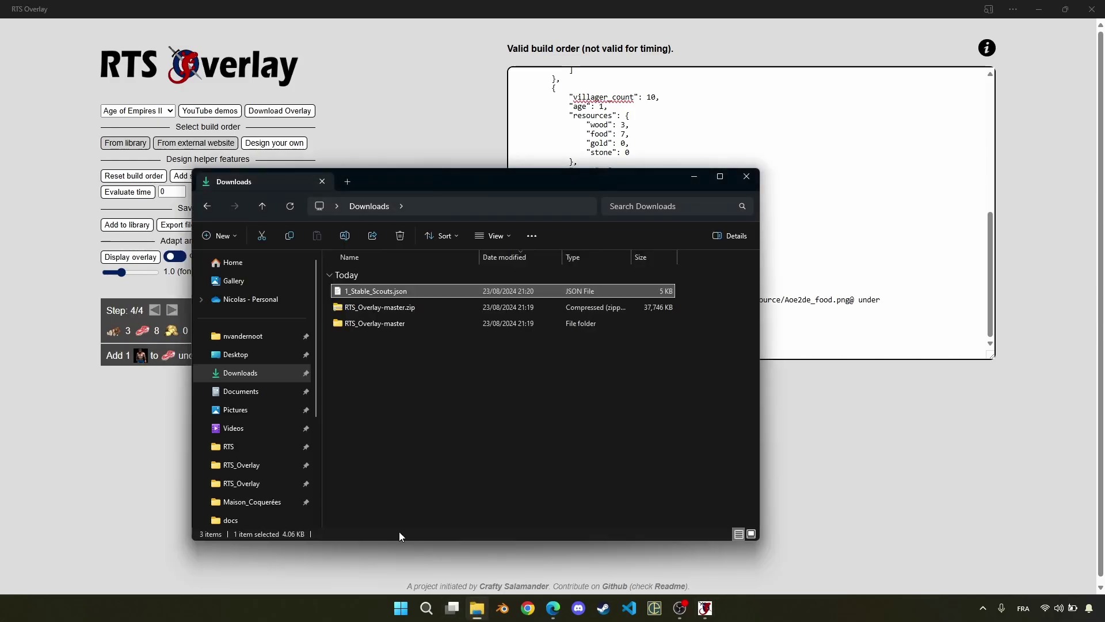
pyautogui.click(261, 447)
pyautogui.moveTo(379, 343); pyautogui.dragTo(876, 253)
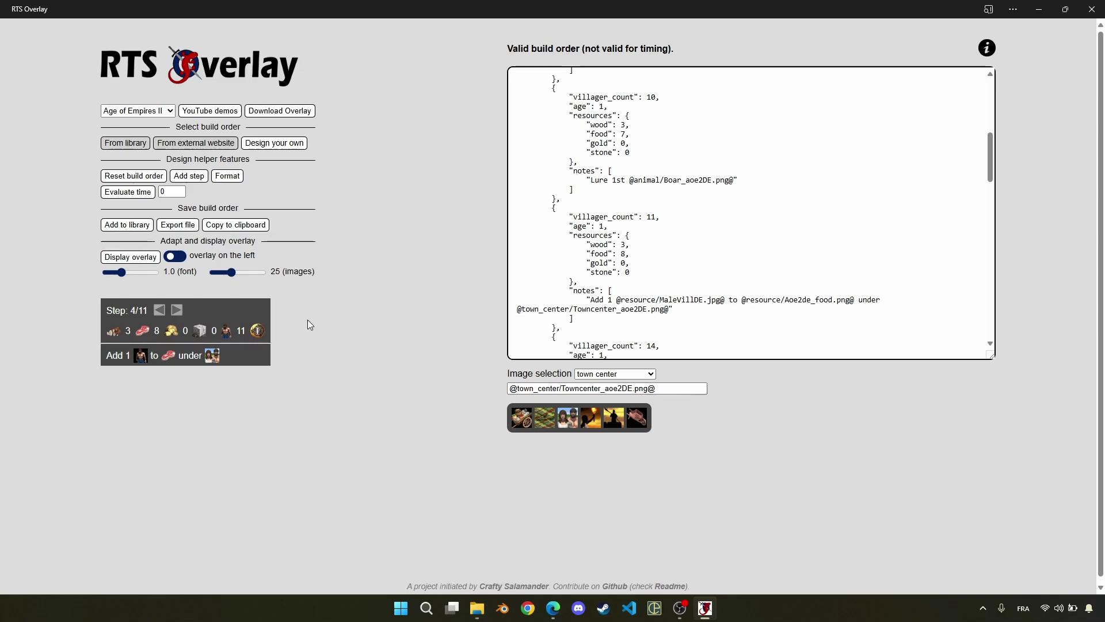
# Examine the loaded build order's remaining steps in the overlay preview, from step 4 through step 11.
pyautogui.click(176, 310)
pyautogui.click(177, 310)
pyautogui.click(176, 311)
pyautogui.click(177, 310)
pyautogui.click(177, 310)
pyautogui.click(177, 311)
pyautogui.click(179, 311)
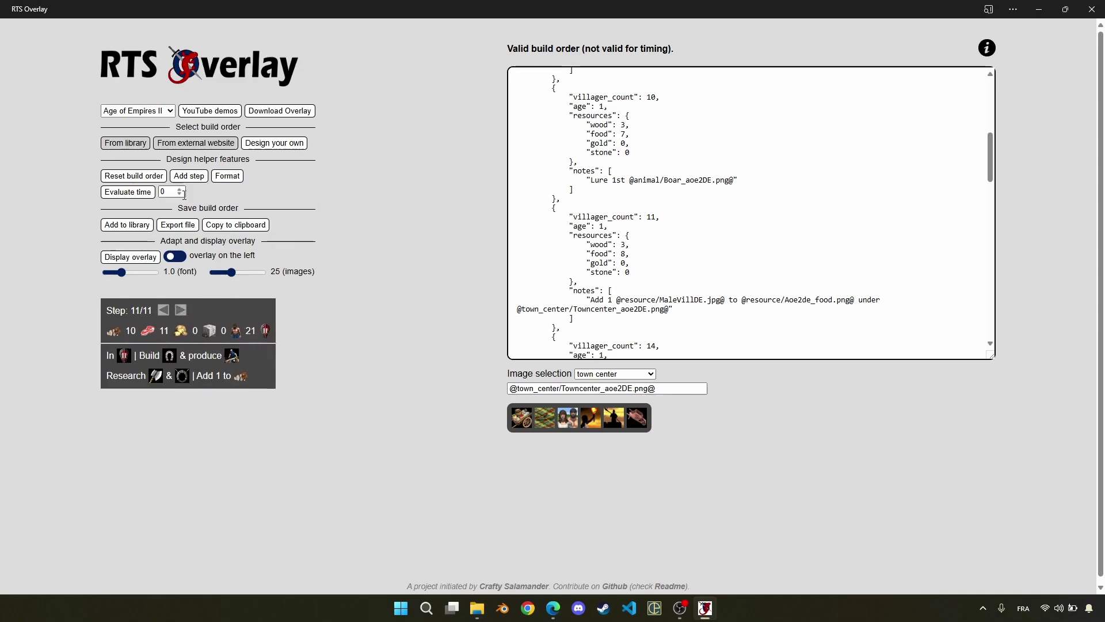
# Evaluate the build order's step times with a 0 offset and review them back to the first step.
pyautogui.click(128, 191)
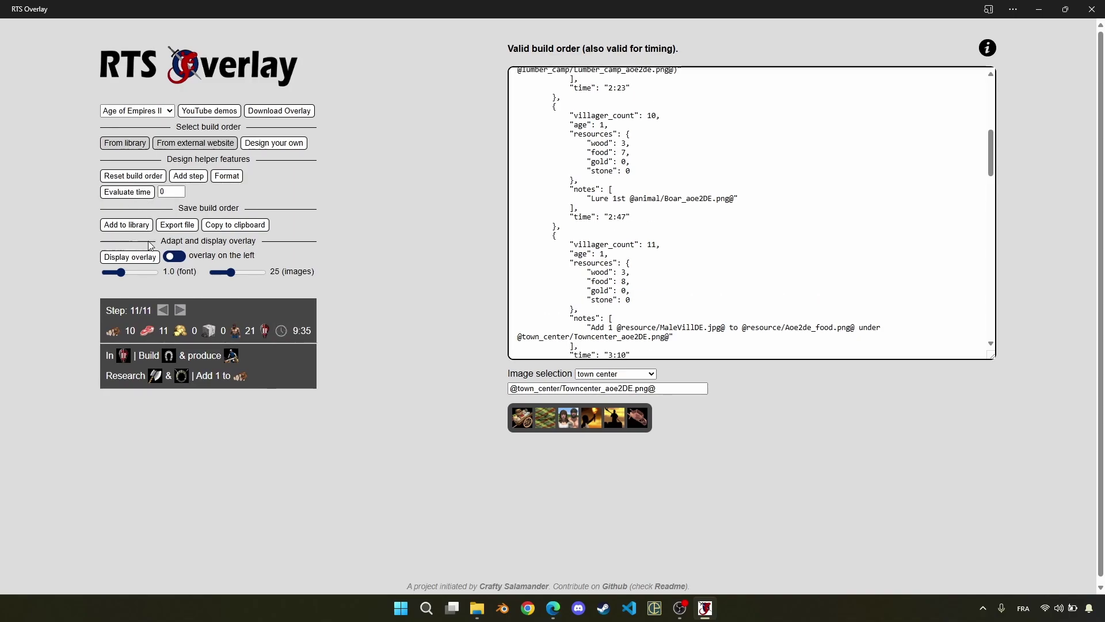
pyautogui.click(163, 311)
pyautogui.click(163, 312)
pyautogui.click(163, 311)
pyautogui.click(163, 312)
pyautogui.click(163, 311)
pyautogui.click(163, 311)
pyautogui.click(163, 311)
pyautogui.click(163, 311)
pyautogui.click(163, 311)
pyautogui.click(163, 312)
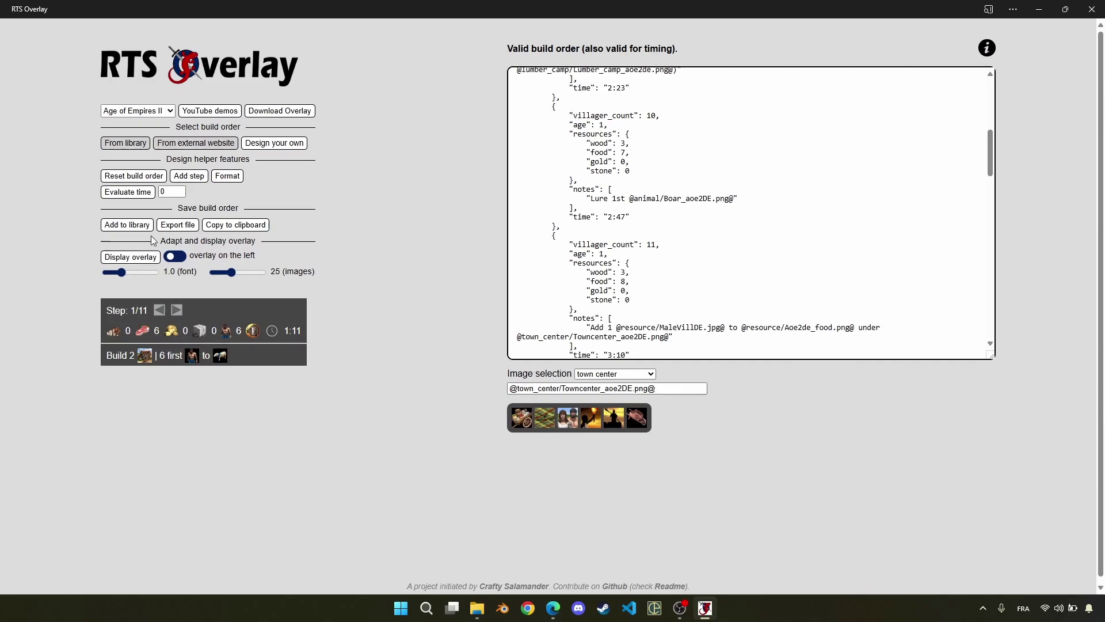
# Save the build order "PER scouts opening" to the Age of Empires II library.
pyautogui.click(126, 224)
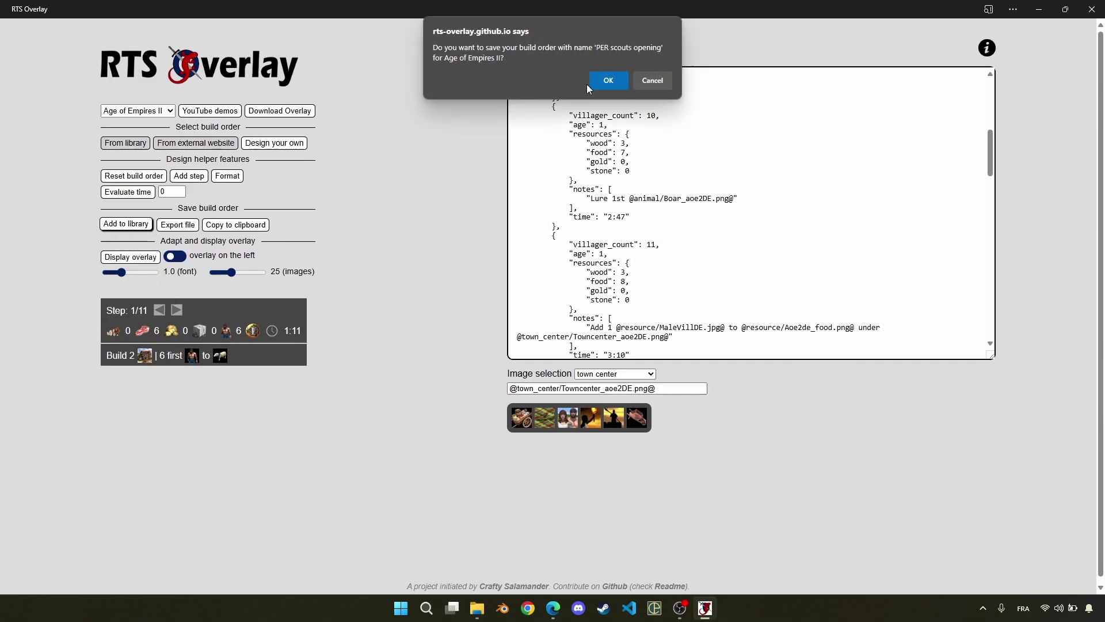
pyautogui.click(609, 80)
pyautogui.click(652, 83)
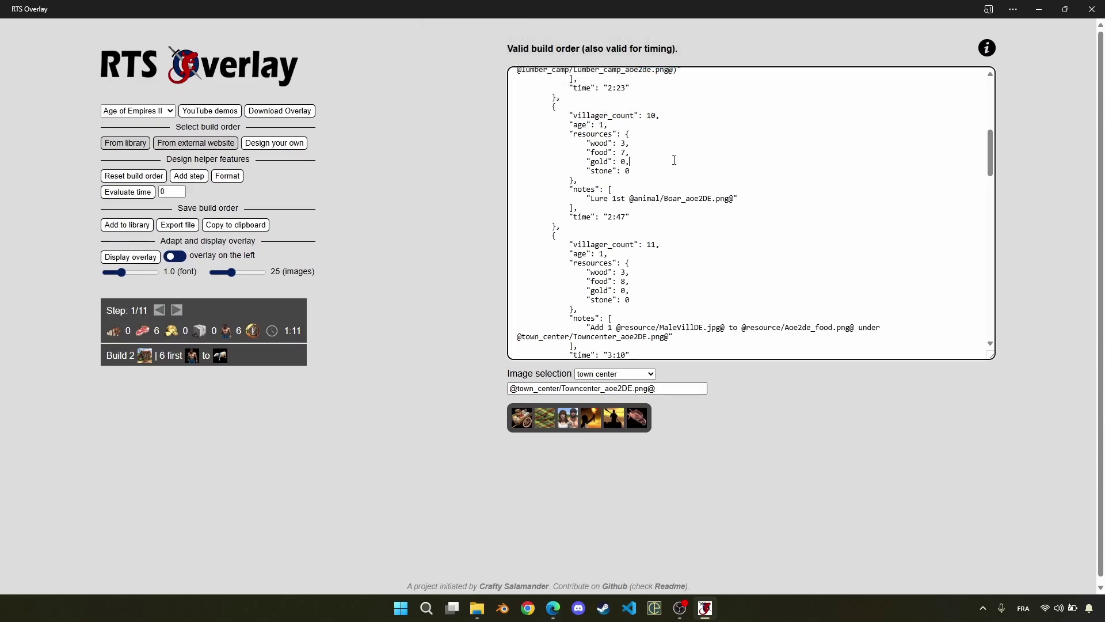
# Close RTS Overlay and the file explorer window, and launch RTS Overlay again.
pyautogui.click(1094, 7)
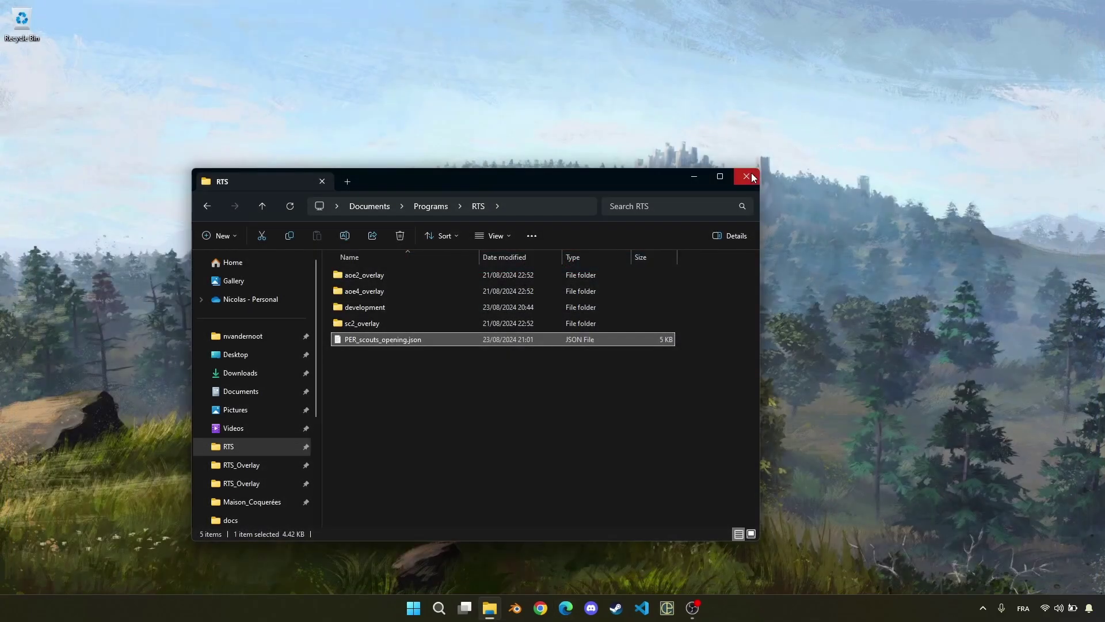
pyautogui.click(752, 177)
pyautogui.press('super')
pyautogui.write('rts')
pyautogui.press('Return')
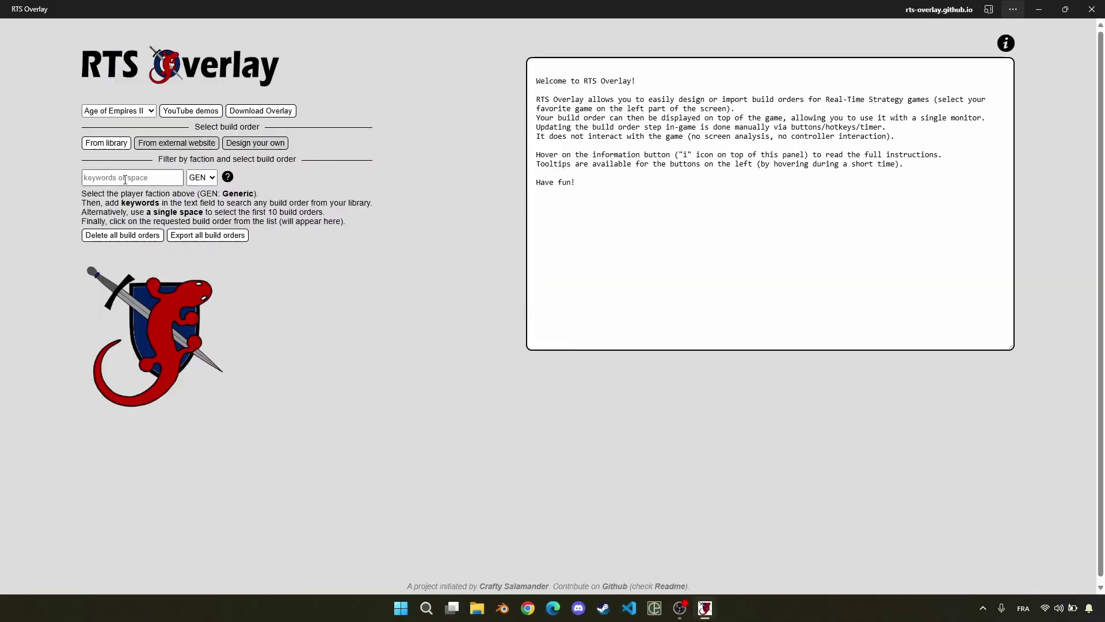
# Open "1 Stable Scouts" from the generic library list, and find and open "1 Range Generic Archers" with the keyword "archer".
pyautogui.click(125, 179)
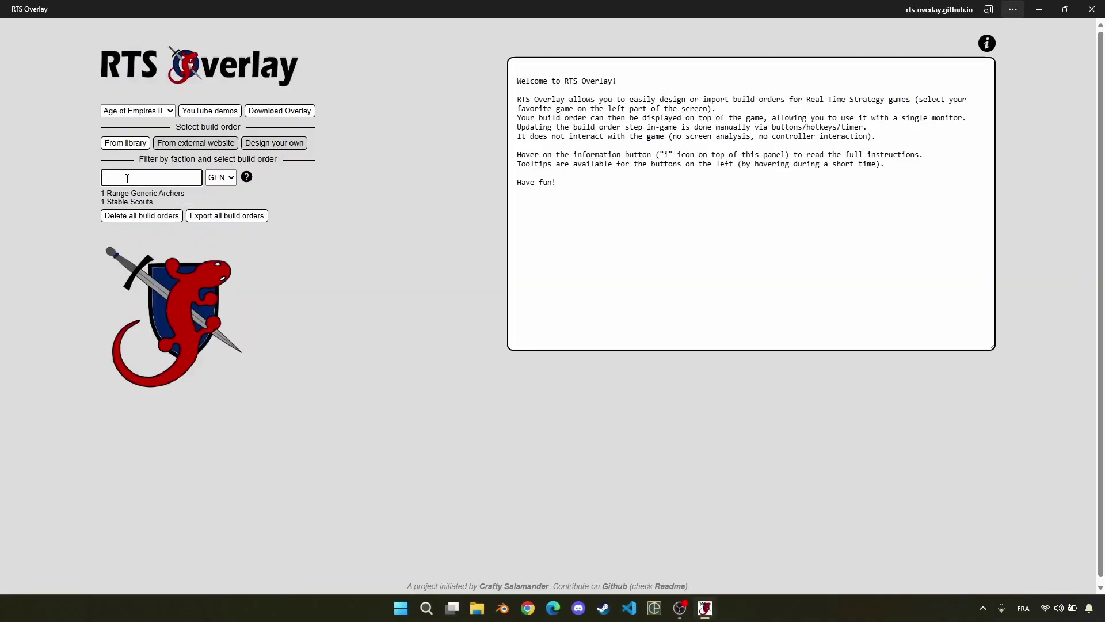
pyautogui.click(130, 202)
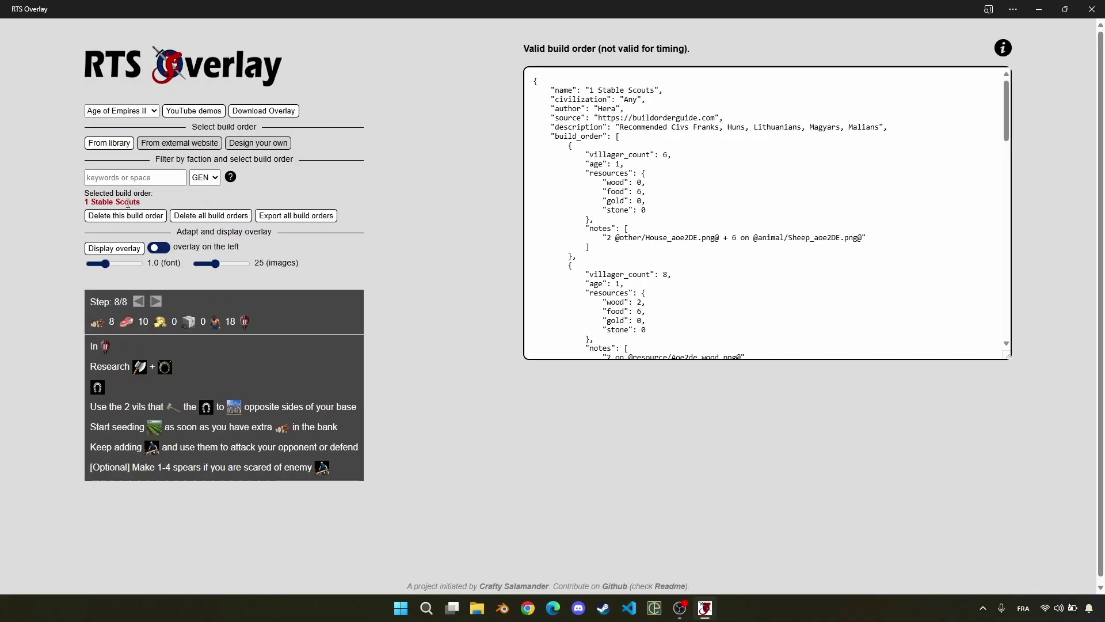
pyautogui.write('archer')
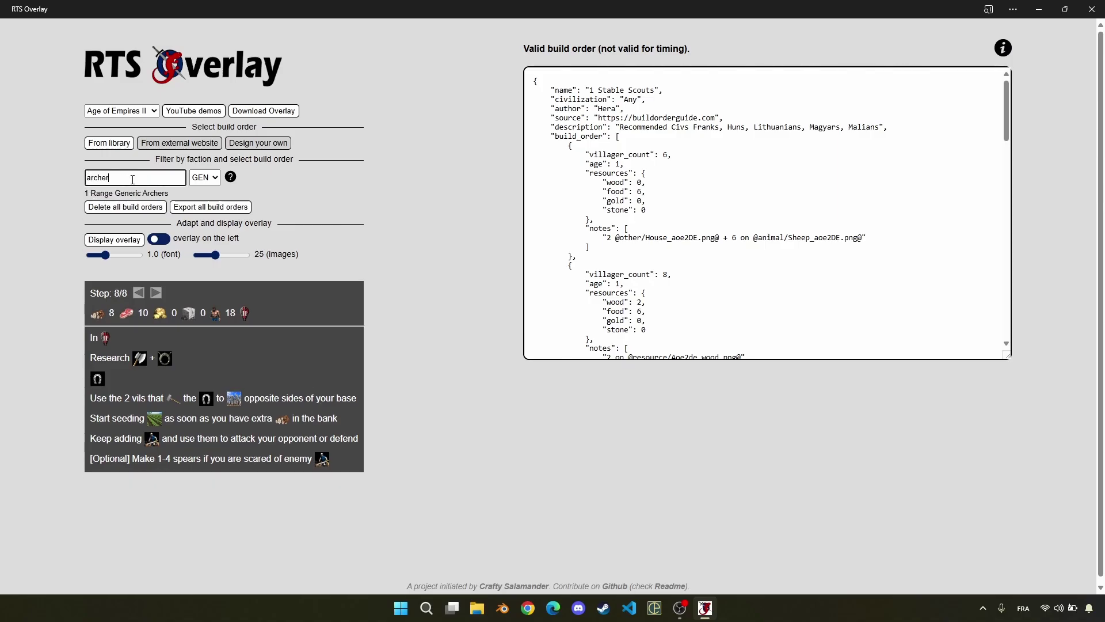
pyautogui.write('sfd')
pyautogui.click(127, 193)
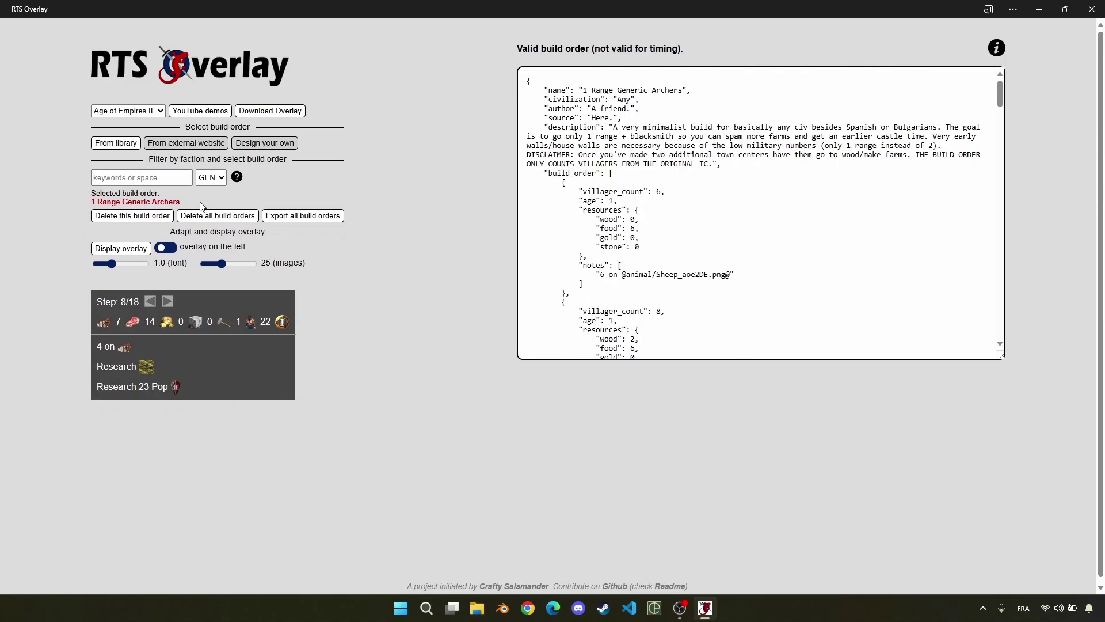
# Filter the library by the KHM faction and the keyword "scout", and open "Khmer SCOUT RUSH".
pyautogui.click(211, 178)
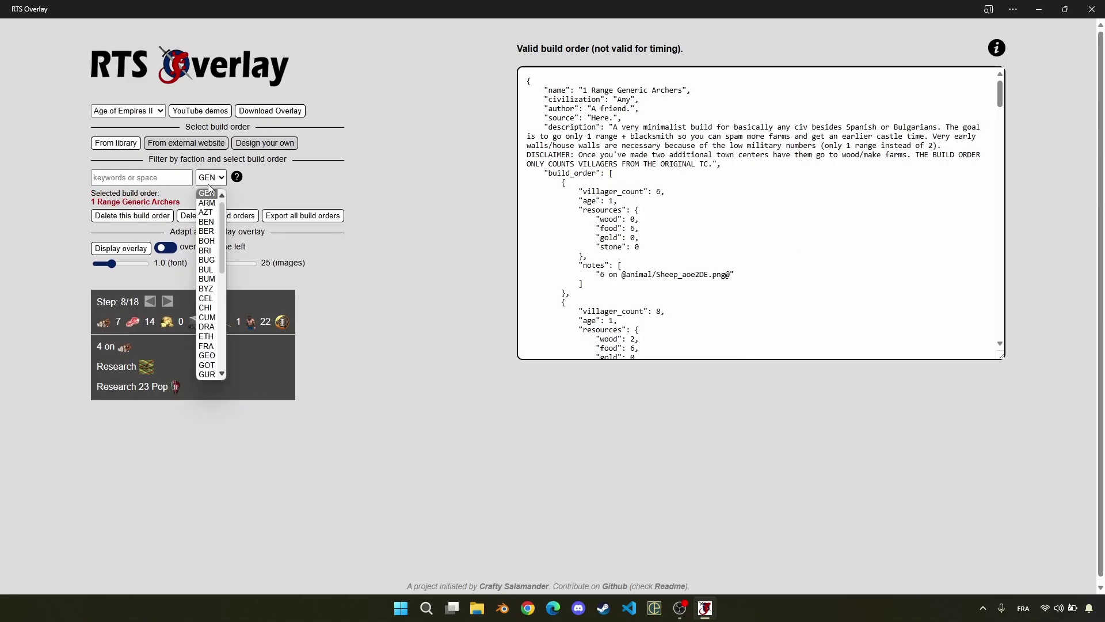
pyautogui.press('k')
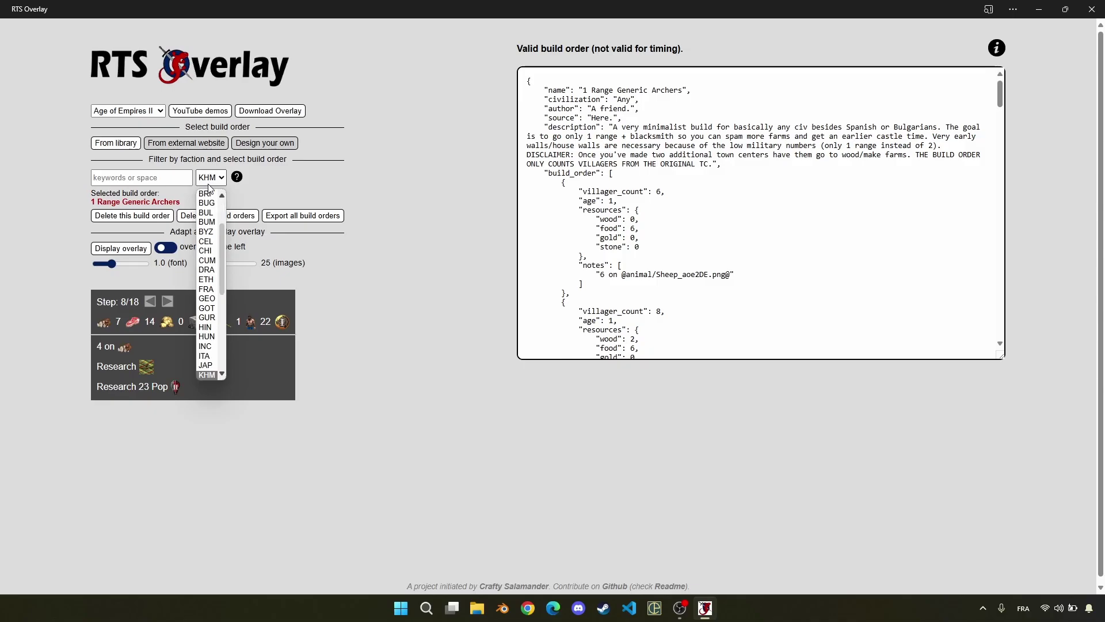
pyautogui.press('Return')
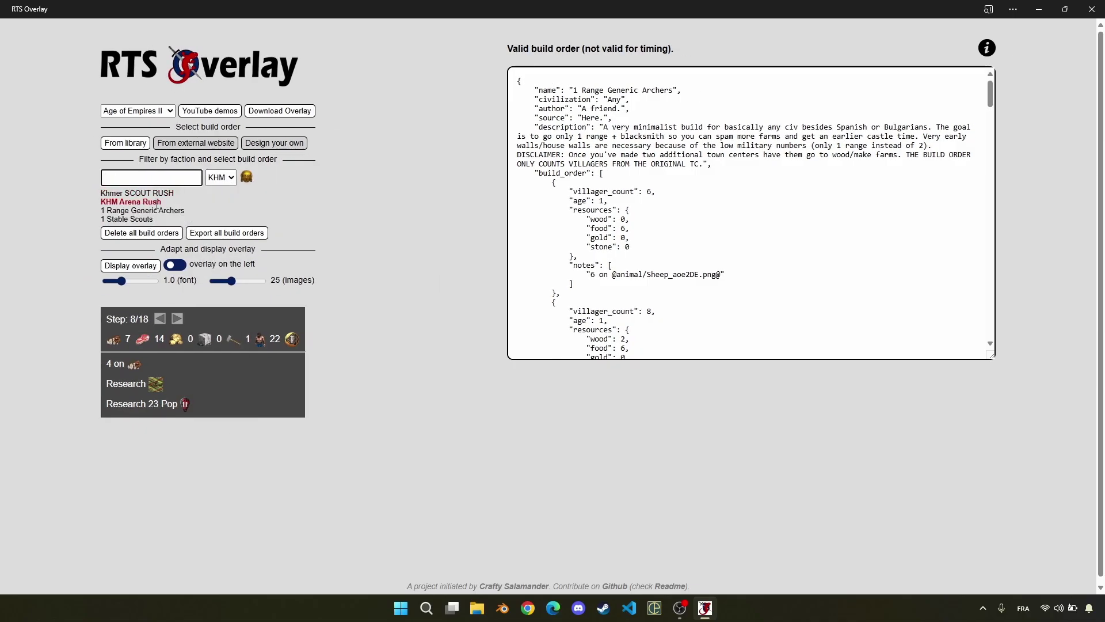
pyautogui.write('scou')
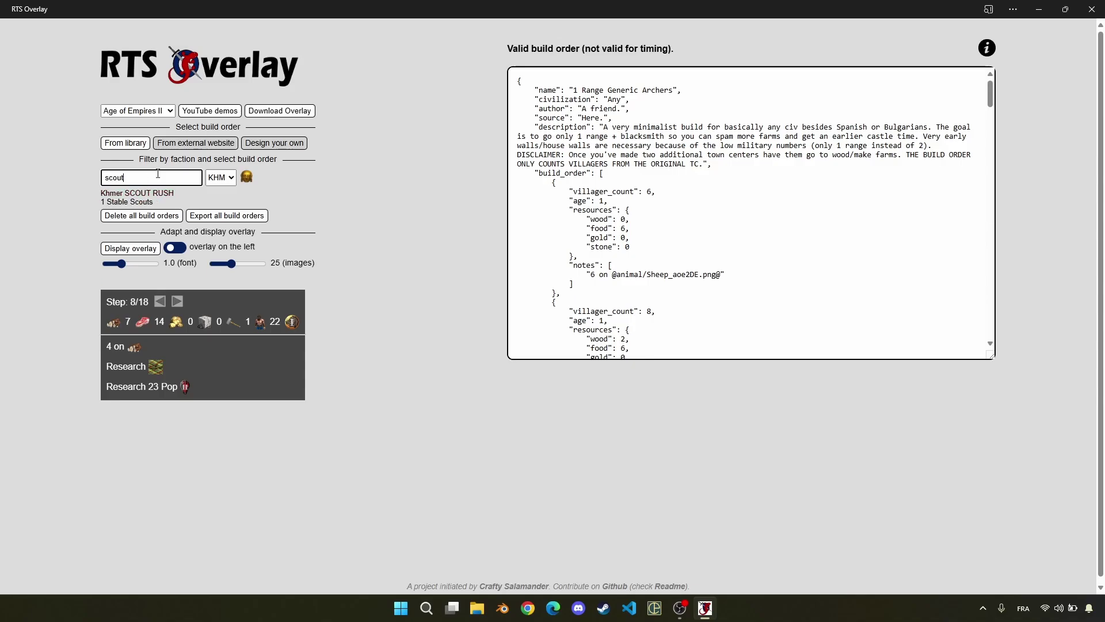
pyautogui.write('t')
pyautogui.click(137, 193)
# Move the "Khmer SCOUT RUSH" overlay preview back to its first step.
pyautogui.click(146, 302)
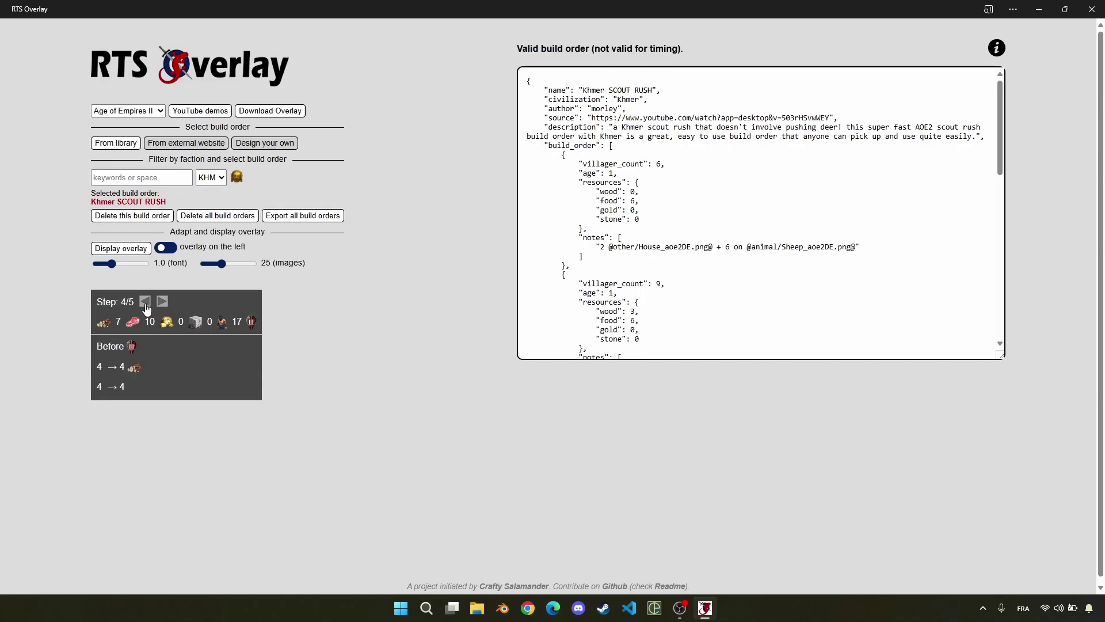
pyautogui.click(145, 301)
pyautogui.click(145, 302)
pyautogui.click(145, 301)
# Filter the library by the PER faction and the keyword "scouts", and open "PER scouts opening".
pyautogui.click(212, 180)
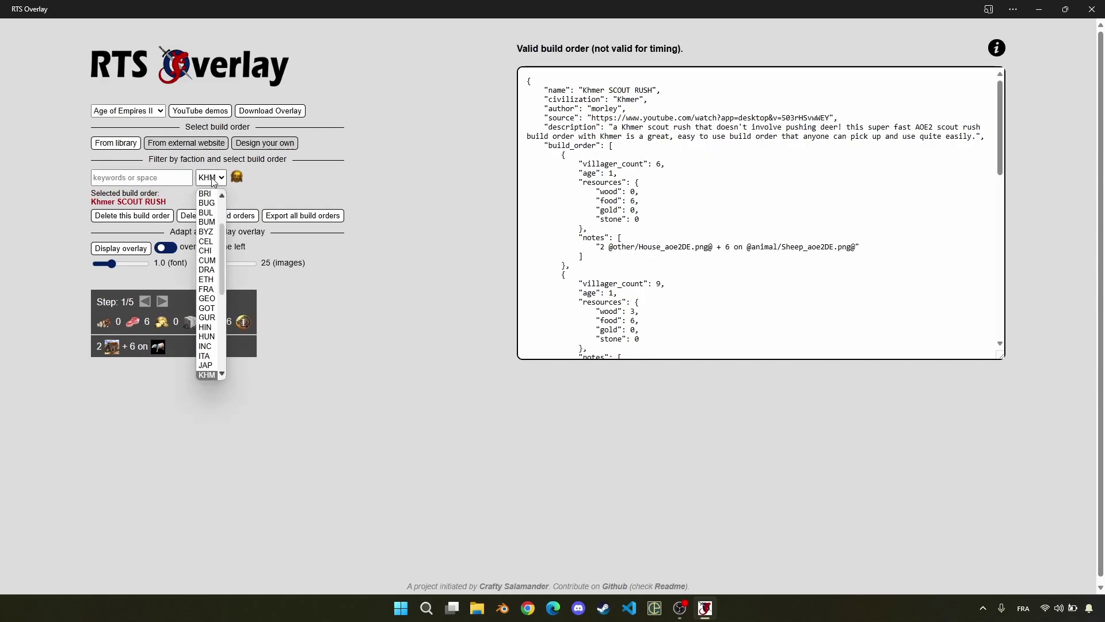
pyautogui.press('p')
pyautogui.press('Return')
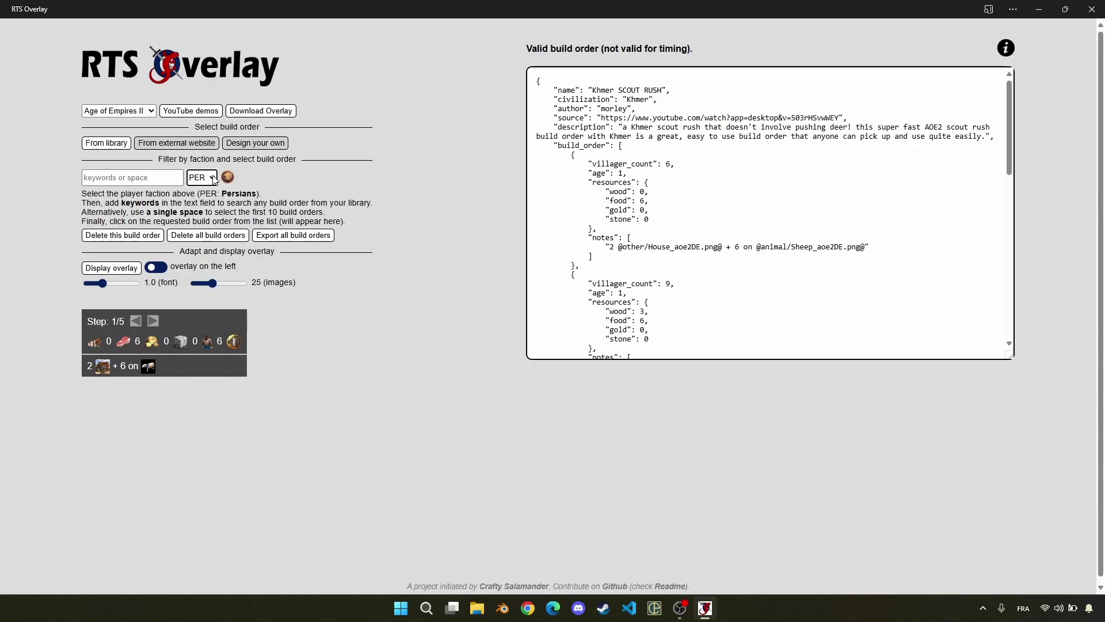
pyautogui.click(163, 180)
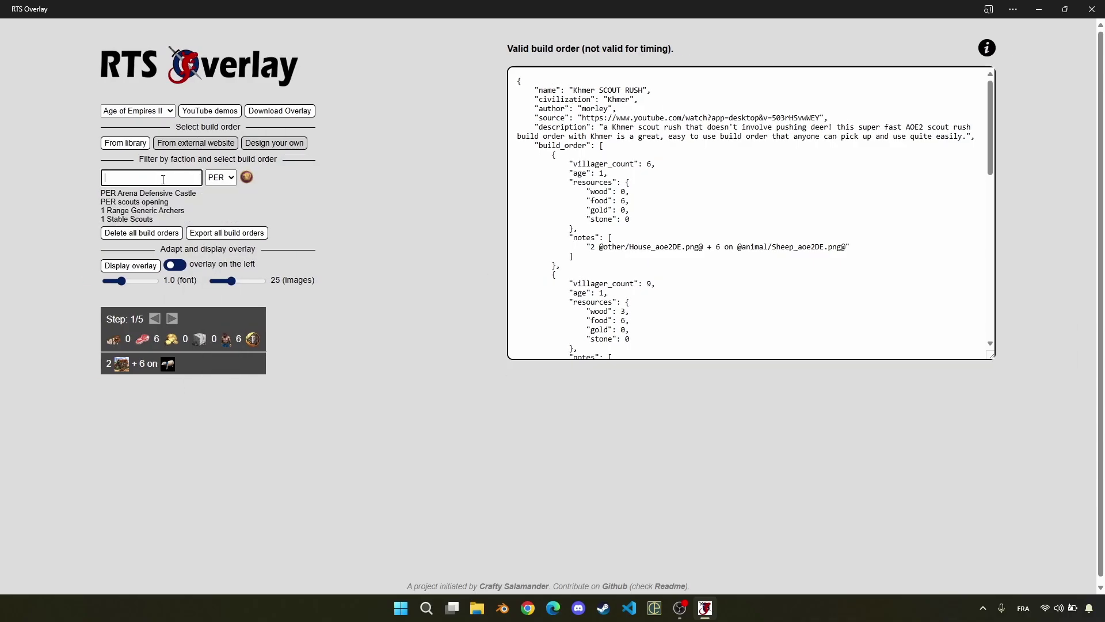
pyautogui.write('scouts')
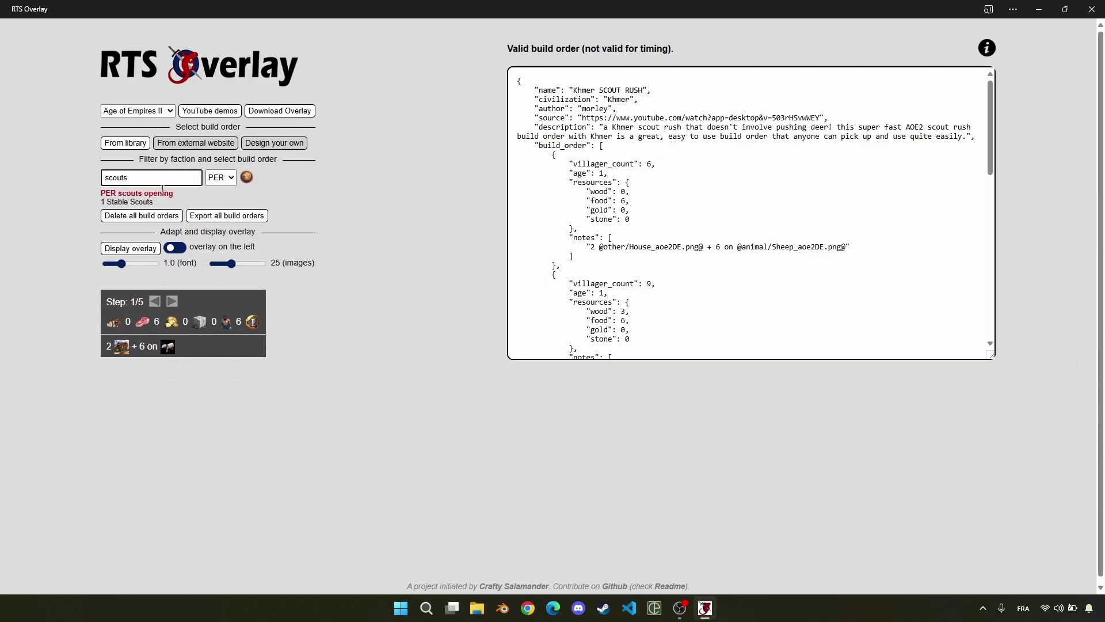
pyautogui.click(158, 193)
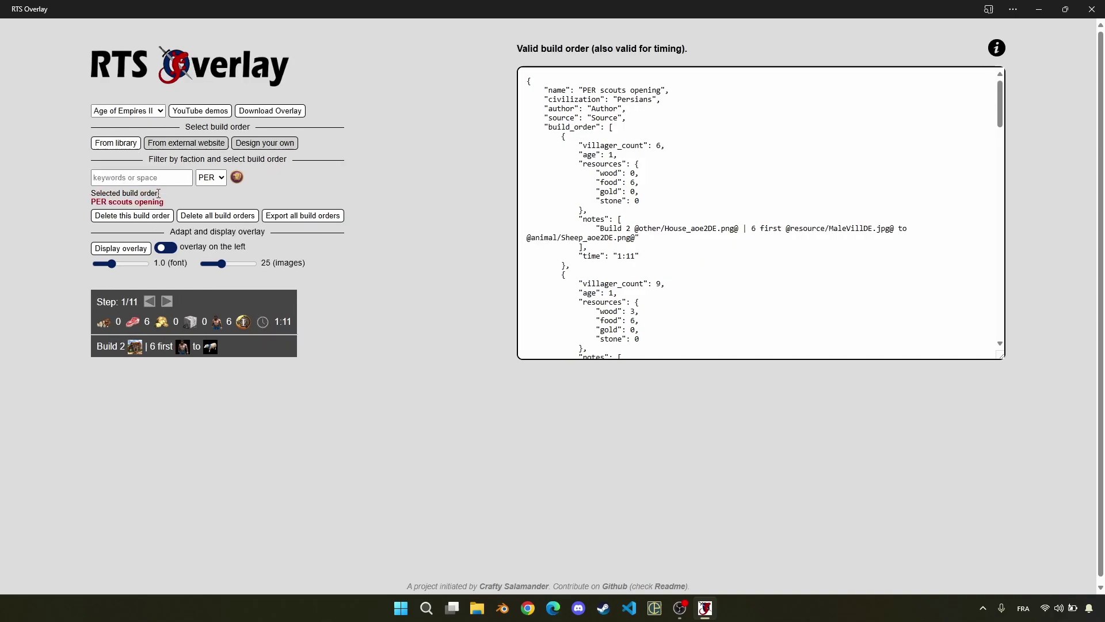
# Browse forward through the "PER scouts opening" steps in the preview and return to the first step.
pyautogui.click(166, 302)
pyautogui.click(167, 301)
pyautogui.click(166, 302)
pyautogui.click(166, 301)
pyautogui.click(166, 302)
pyautogui.click(166, 302)
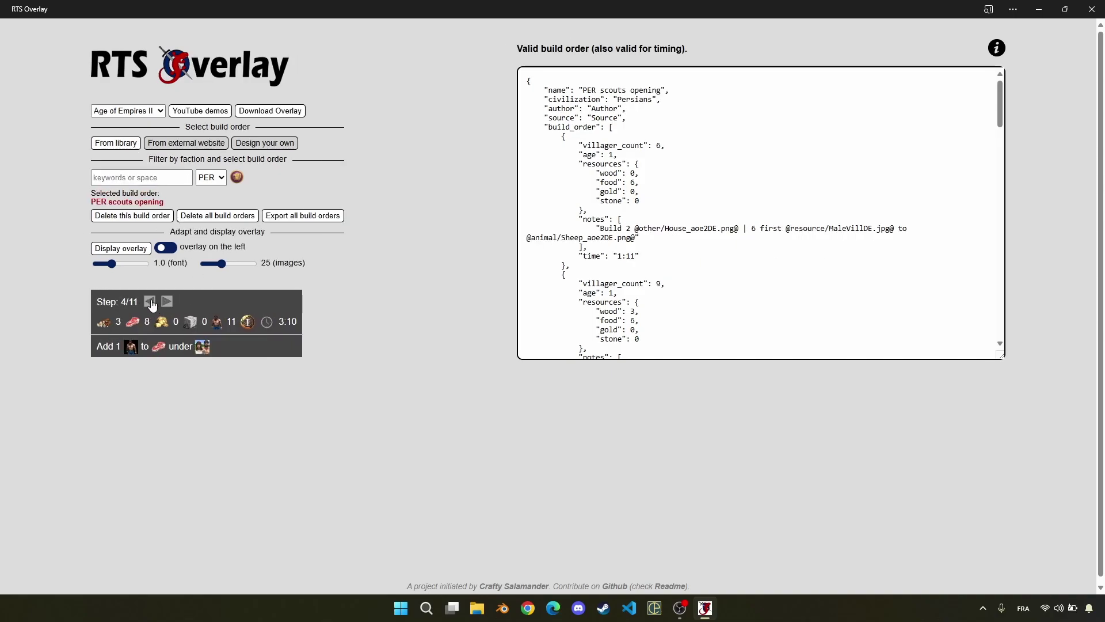
pyautogui.tripleClick(151, 301)
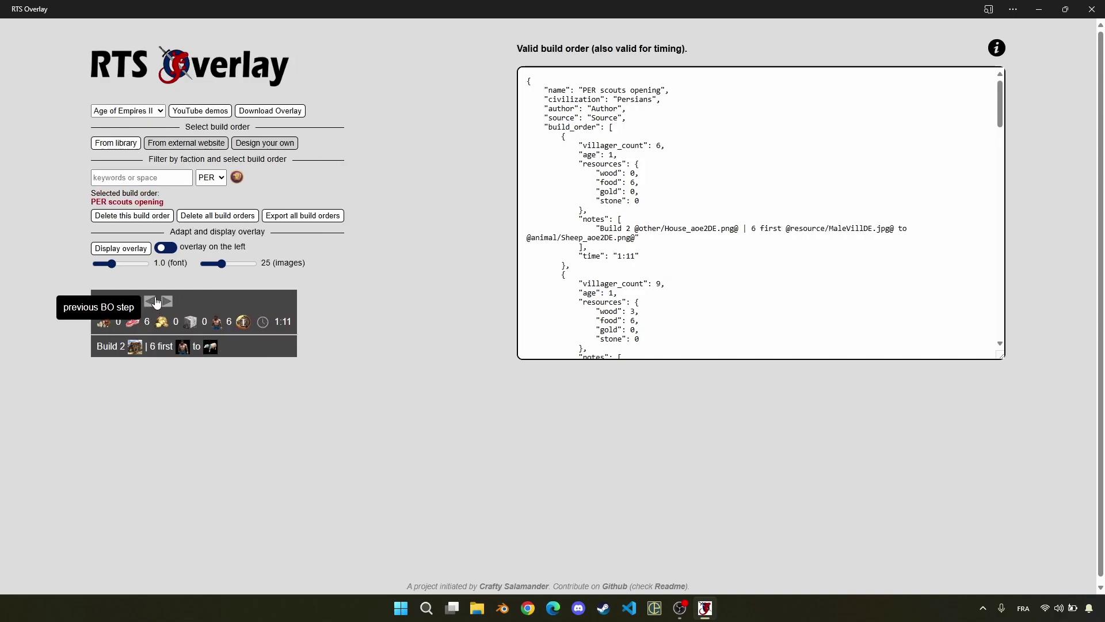
# Adjust the overlay to a font size of 1.0 and an image size of 30, placed on the right.
pyautogui.moveTo(113, 264); pyautogui.dragTo(116, 263)
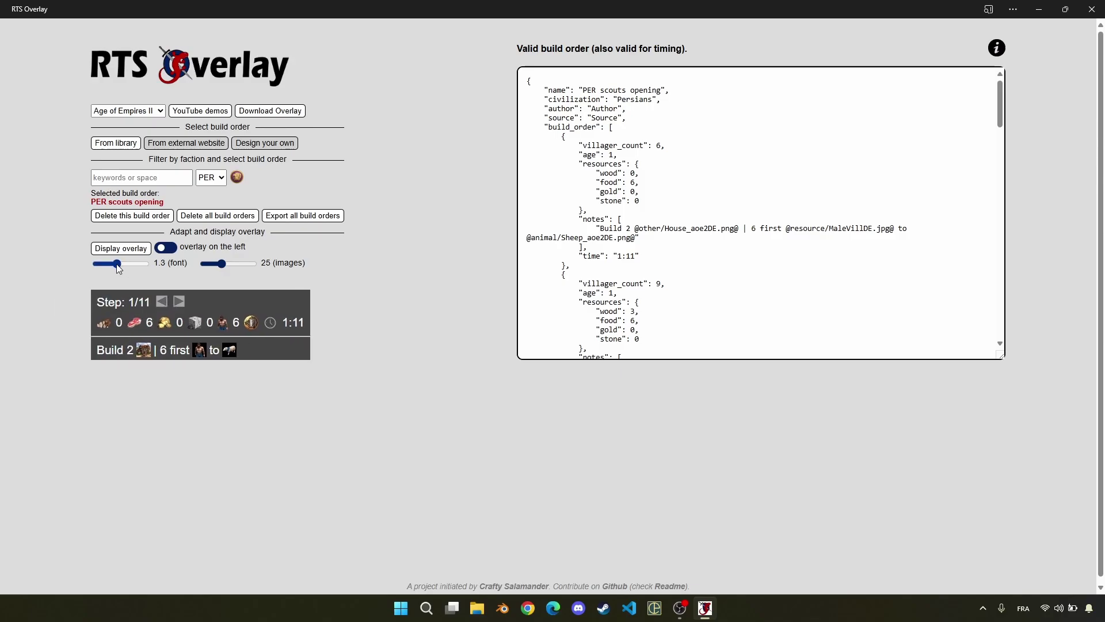
pyautogui.press('Left')
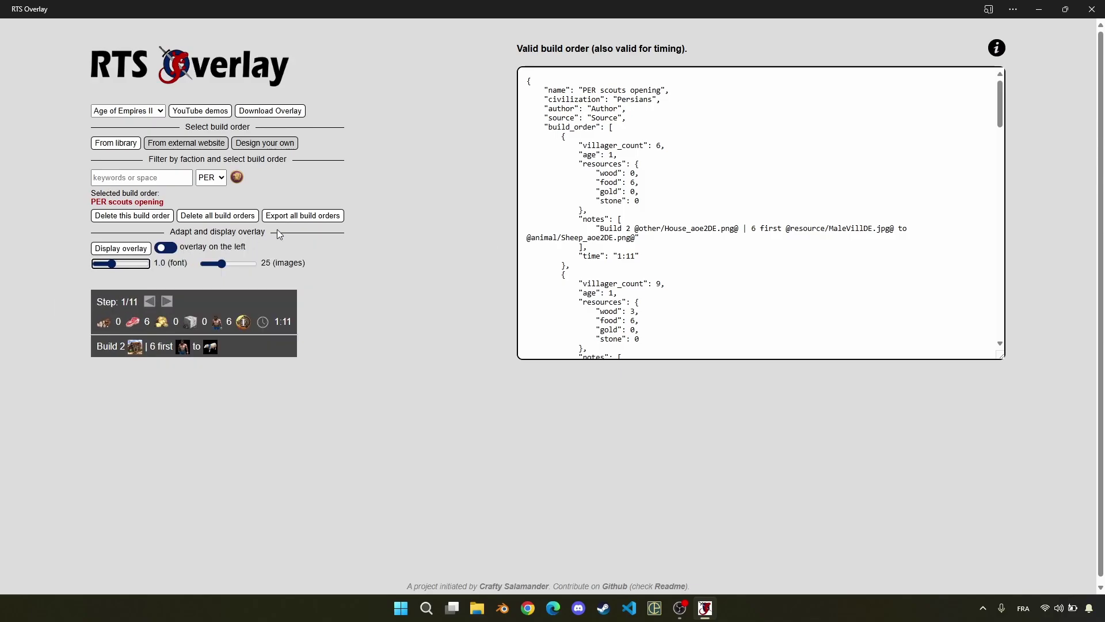
pyautogui.click(229, 265)
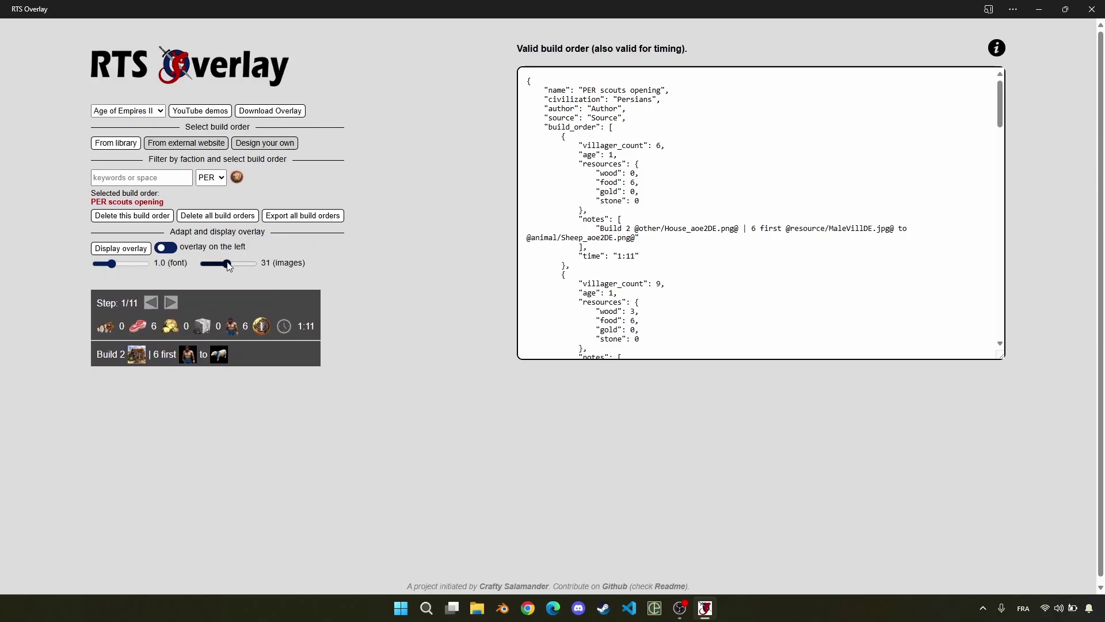
pyautogui.press('Left')
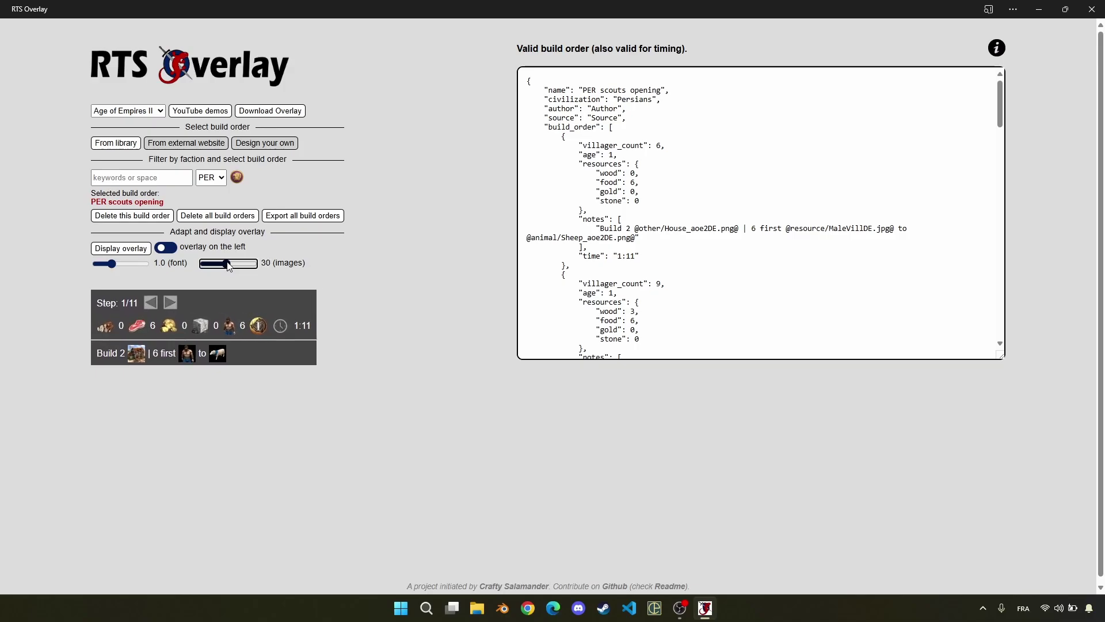
pyautogui.click(166, 248)
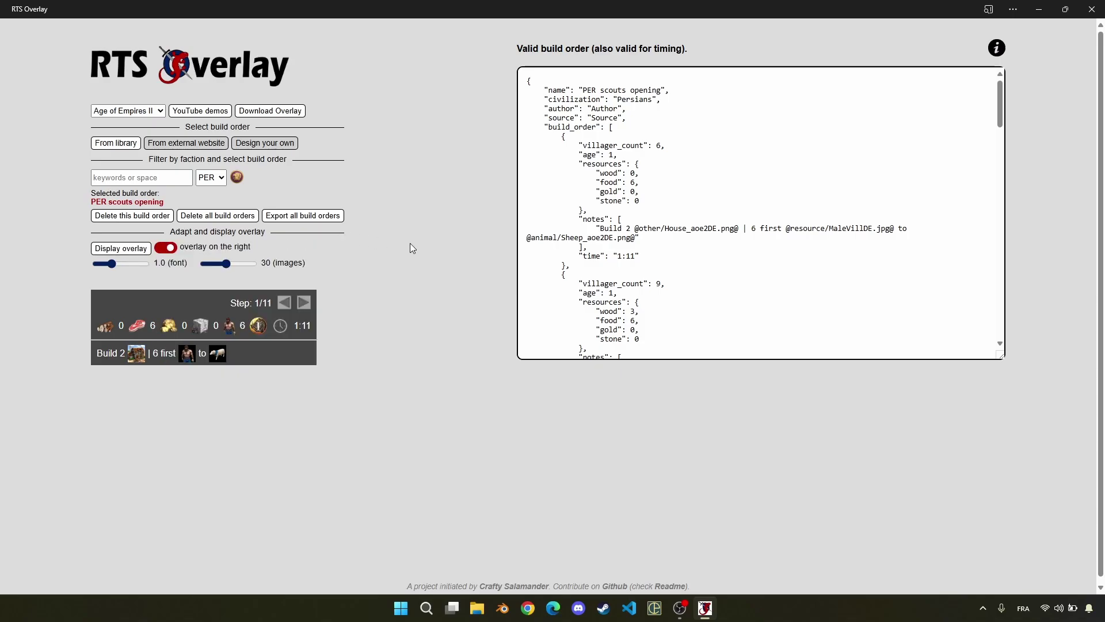
# Look up Microsoft PowerToys in the Microsoft Store, view its product page, and return to RTS Overlay.
pyautogui.press('super')
pyautogui.write('microsoft')
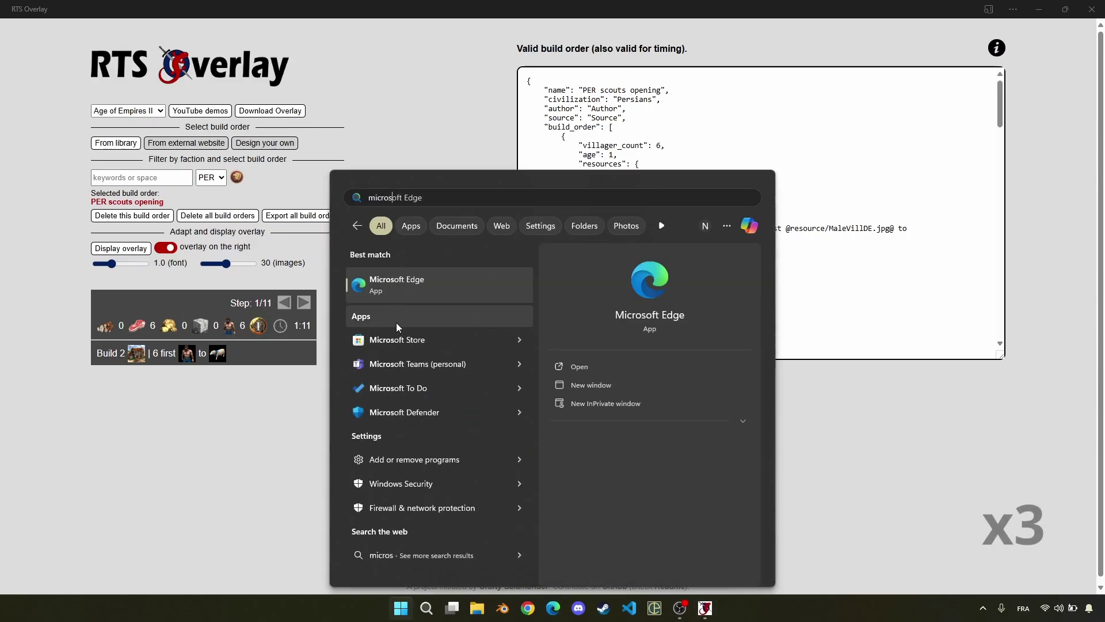
pyautogui.click(399, 331)
pyautogui.click(436, 17)
pyautogui.write('always on to')
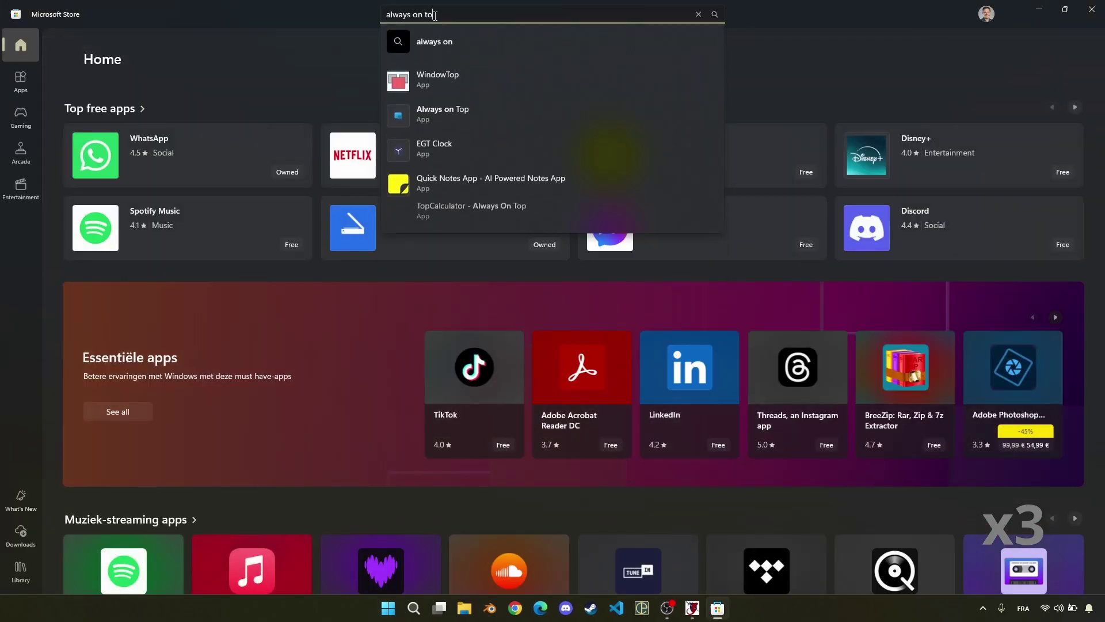
pyautogui.hotkey('ctrl', 'a')
pyautogui.write('powertoys')
pyautogui.click(483, 148)
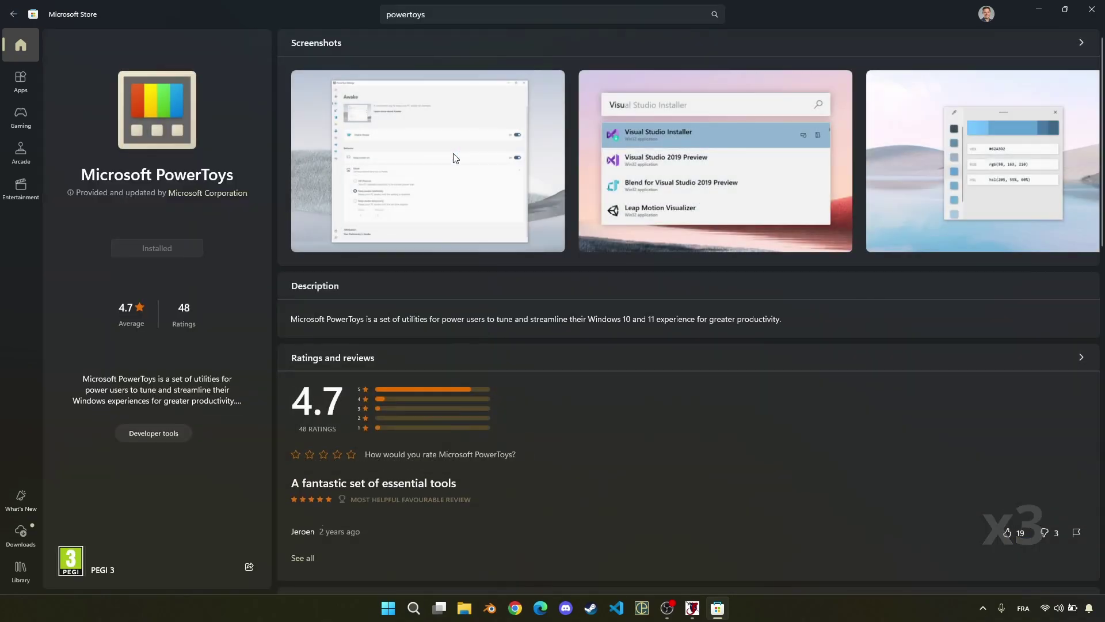
pyautogui.click(1092, 9)
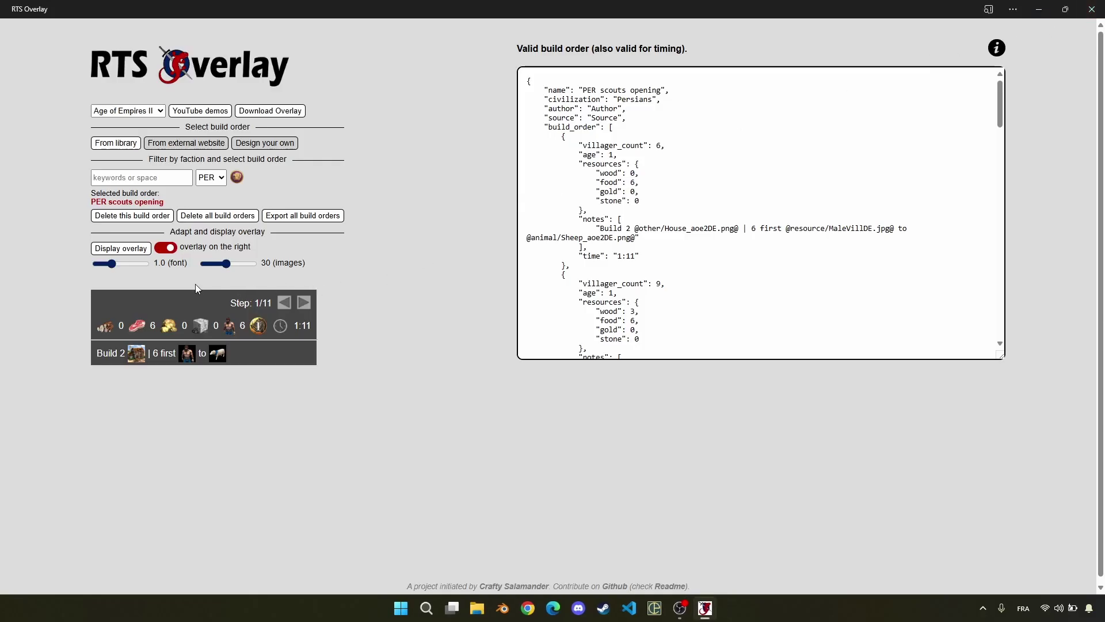
# Display the "PER scouts opening" overlay in its own window and move it over the build order text.
pyautogui.click(120, 249)
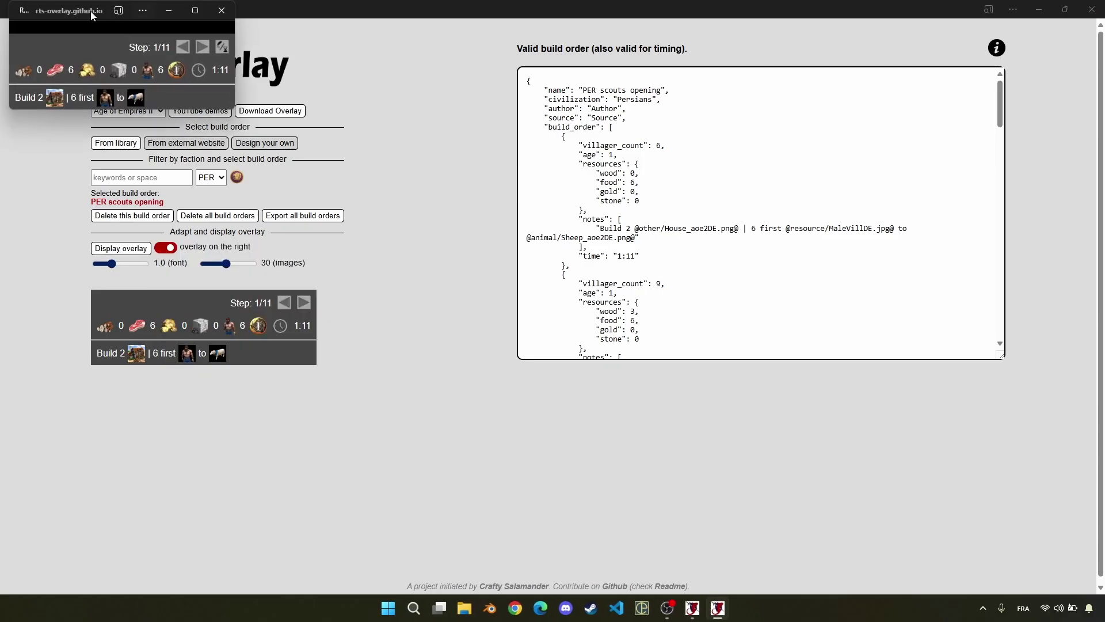
pyautogui.moveTo(81, 15); pyautogui.dragTo(879, 109)
pyautogui.click(861, 49)
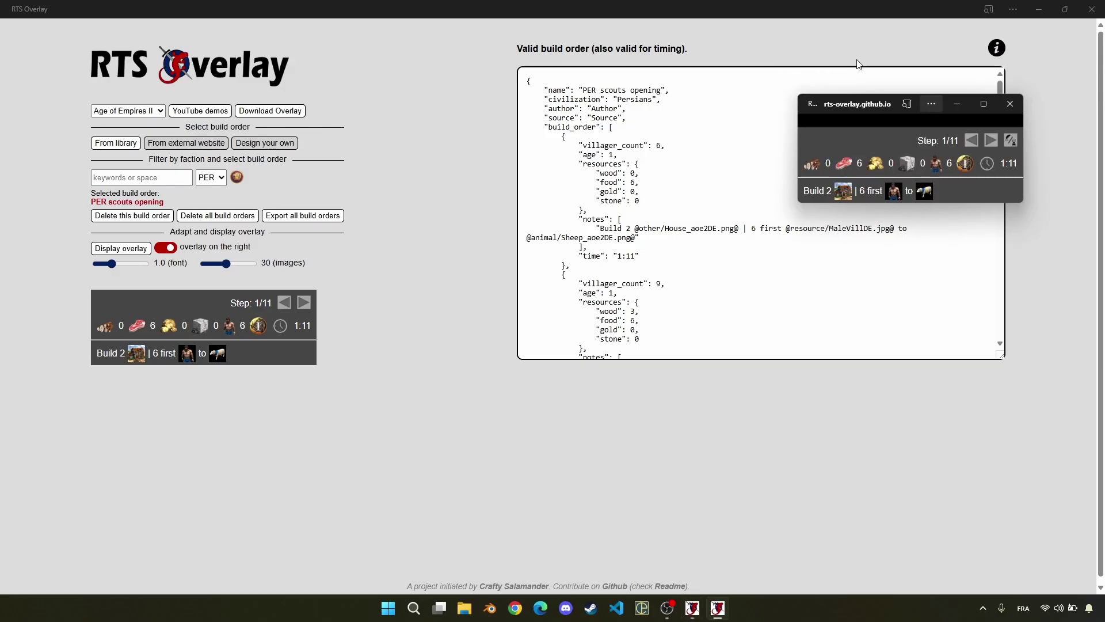
# Pin the overlay window always on top and test it by selecting text in the main window behind it.
pyautogui.press('super+ctrl+t')
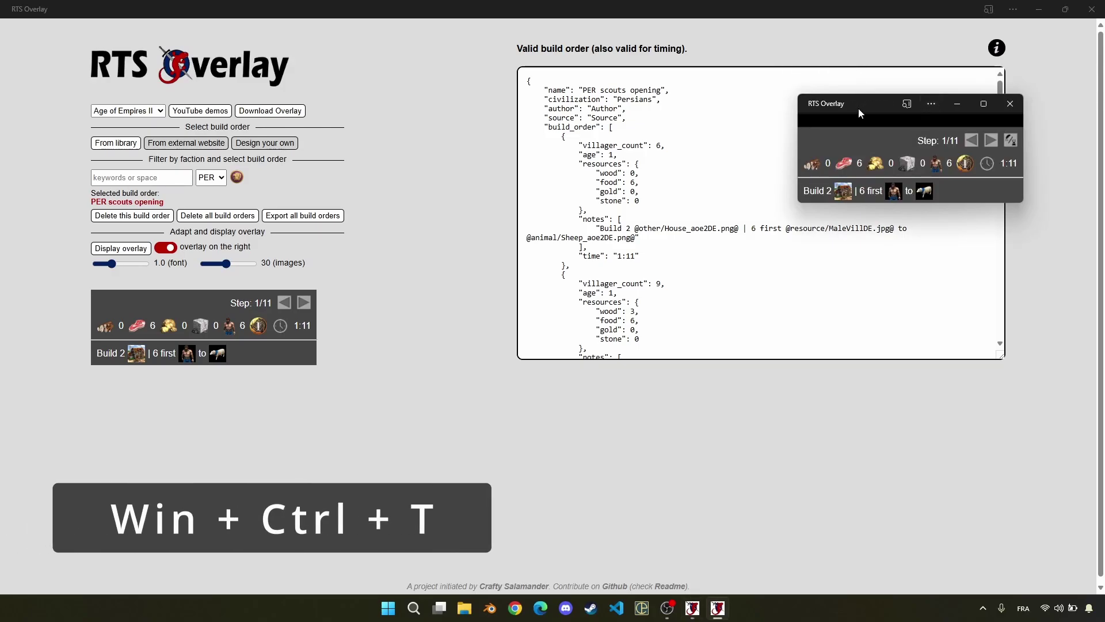
pyautogui.moveTo(600, 109); pyautogui.dragTo(652, 228)
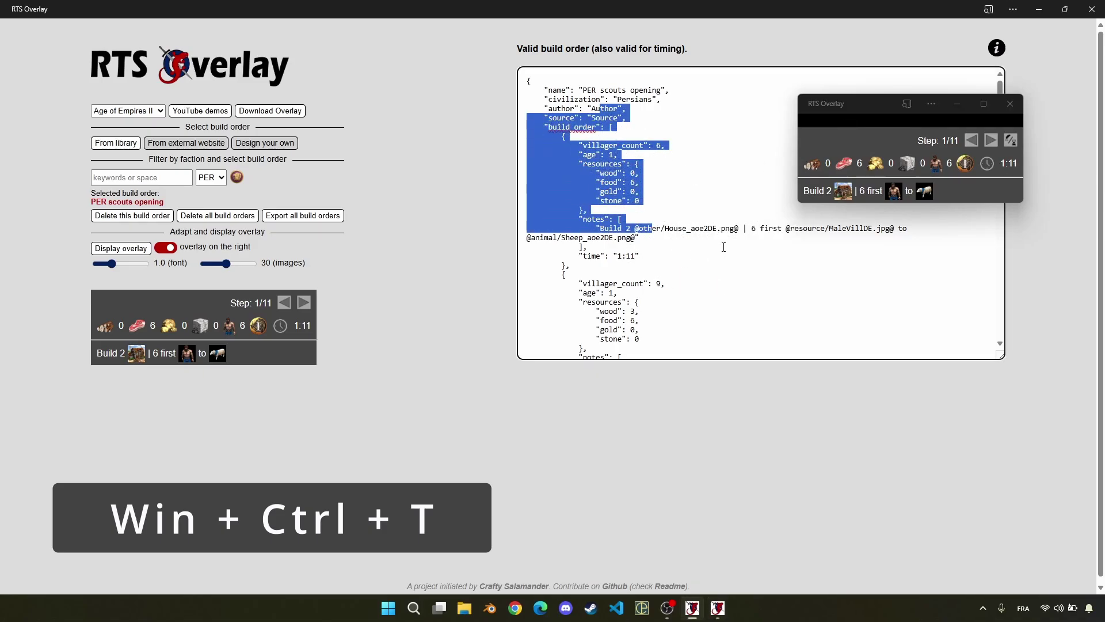
pyautogui.click(678, 160)
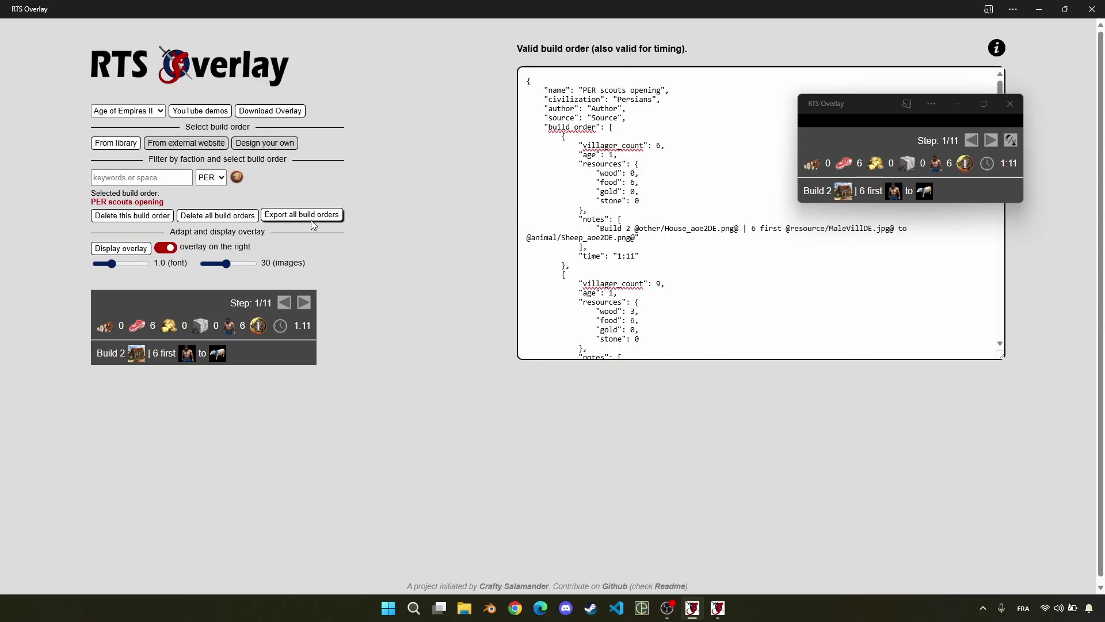
# Minimise the main RTS Overlay window and place the overlay near the desktop's upper-right corner.
pyautogui.moveTo(865, 111); pyautogui.dragTo(900, 94)
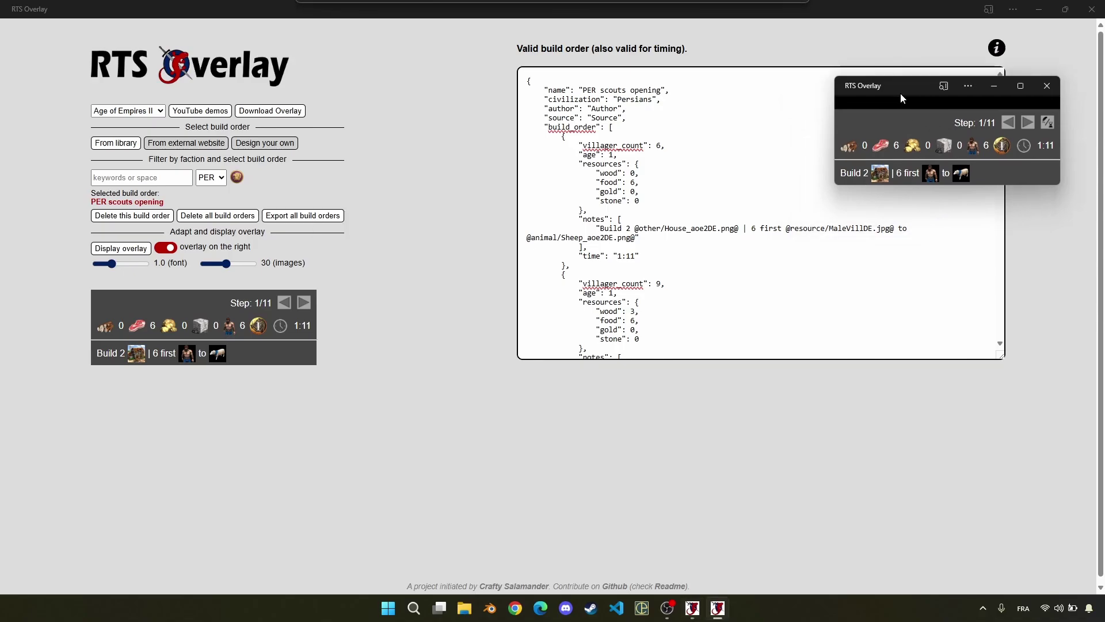
pyautogui.click(1038, 9)
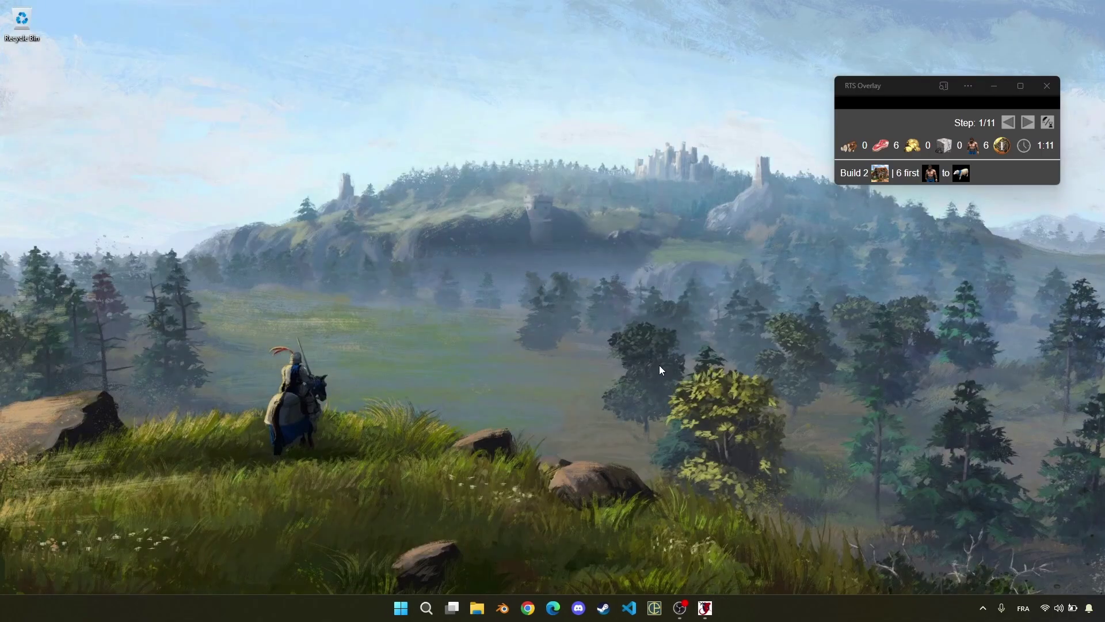
pyautogui.moveTo(902, 88); pyautogui.dragTo(921, 50)
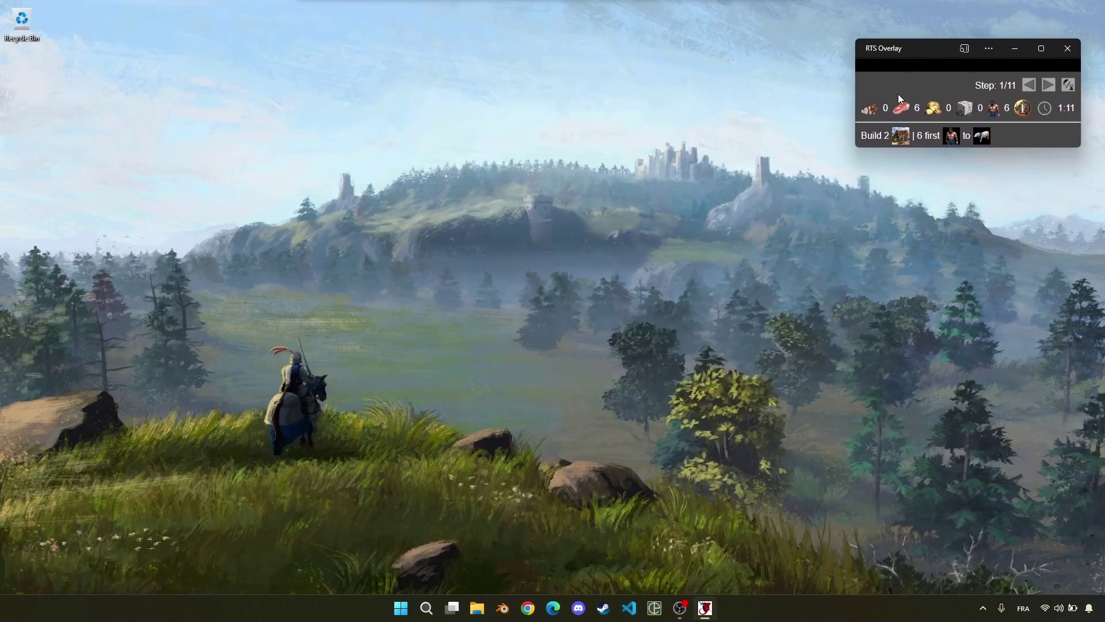
# Browse the overlay's build order forward to step 5, back to step 2, and on to step 3.
pyautogui.click(1048, 86)
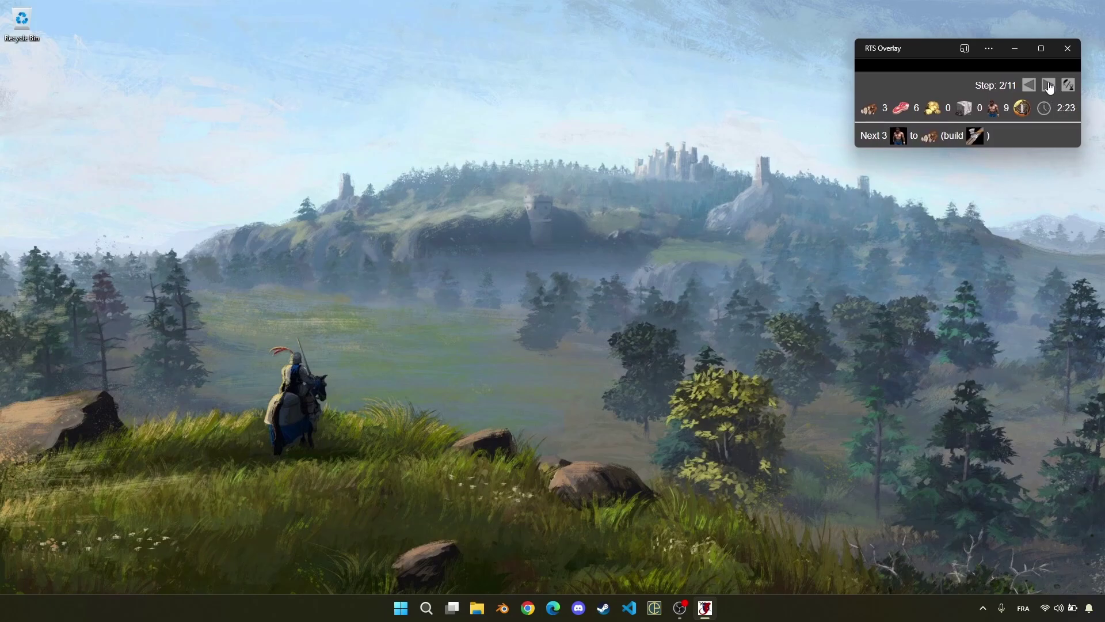
pyautogui.click(1048, 85)
pyautogui.click(1048, 86)
pyautogui.click(1048, 85)
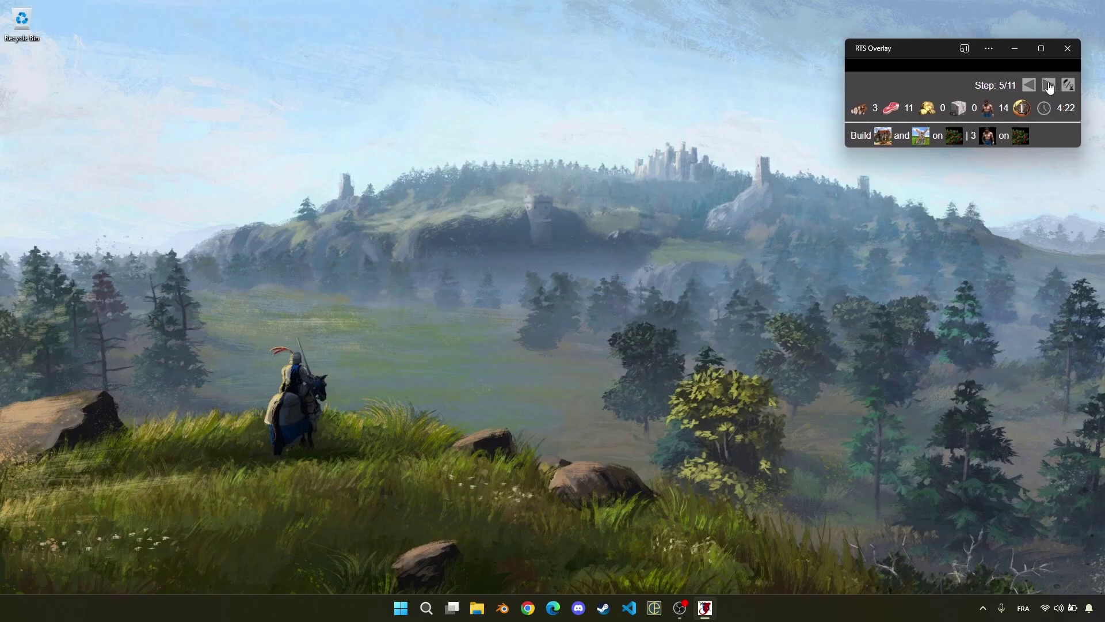
pyautogui.click(1029, 86)
pyautogui.click(1029, 86)
pyautogui.click(1029, 86)
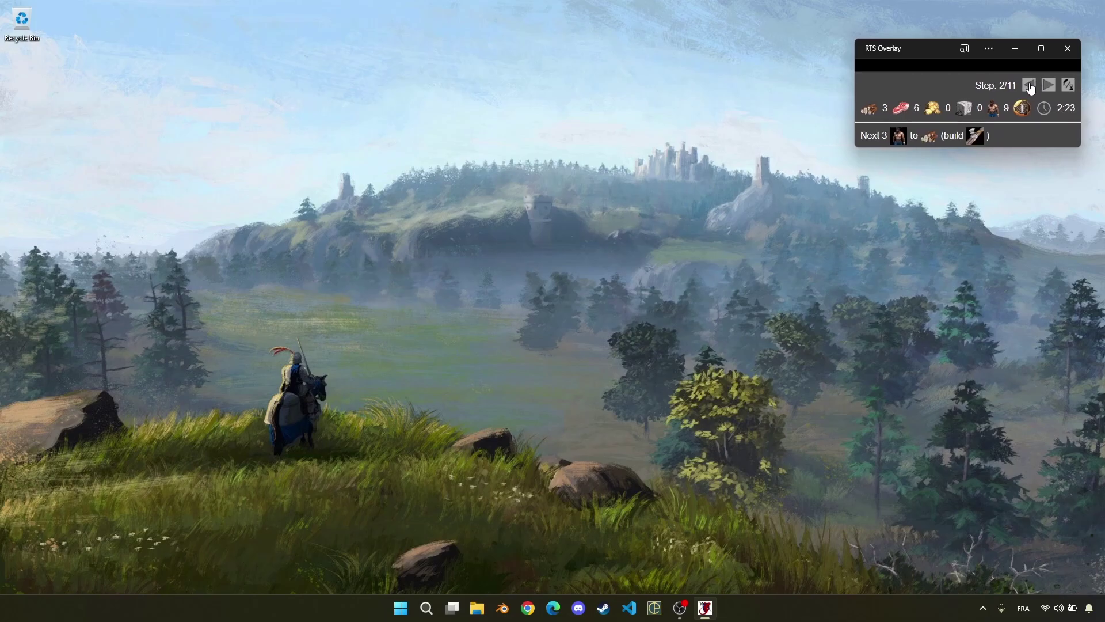
pyautogui.click(1048, 85)
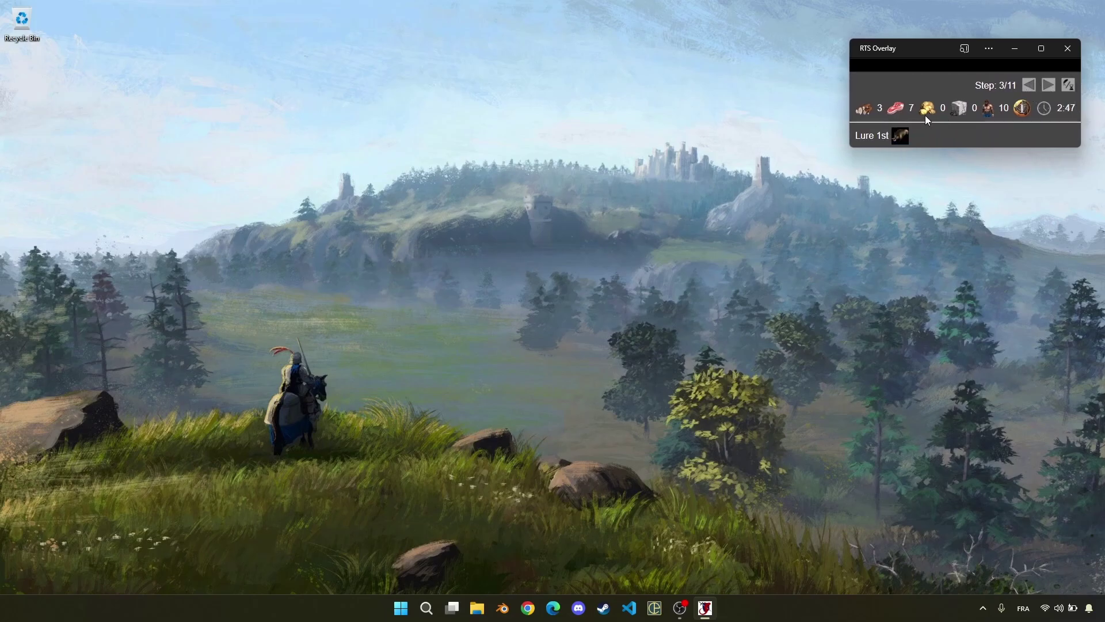
# Return the overlay to step 1, advance it to step 8, and go back to step 5.
pyautogui.hotkey('ctrl', 'alt', 'Left')
pyautogui.hotkey('ctrl', 'alt', 'Left')
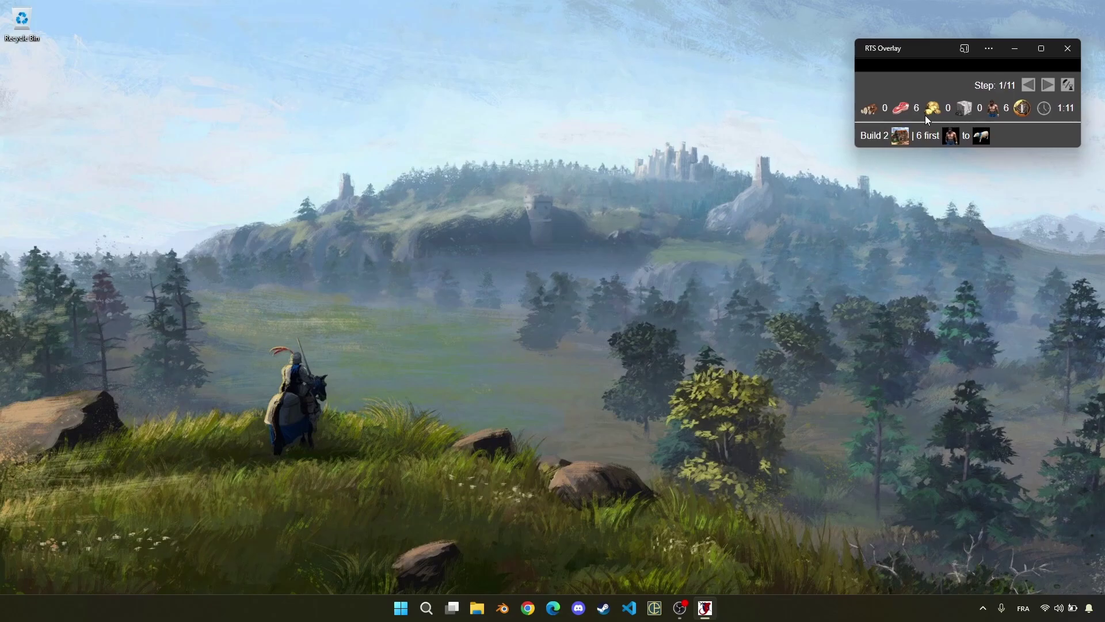
pyautogui.hotkey('ctrl', 'alt', 'Right')
pyautogui.hotkey('ctrl', 'alt', 'Right')
pyautogui.hotkey('ctrl', 'alt', 'Right')
pyautogui.hotkey('ctrl', 'alt', 'Right')
pyautogui.hotkey('ctrl', 'alt', 'Right')
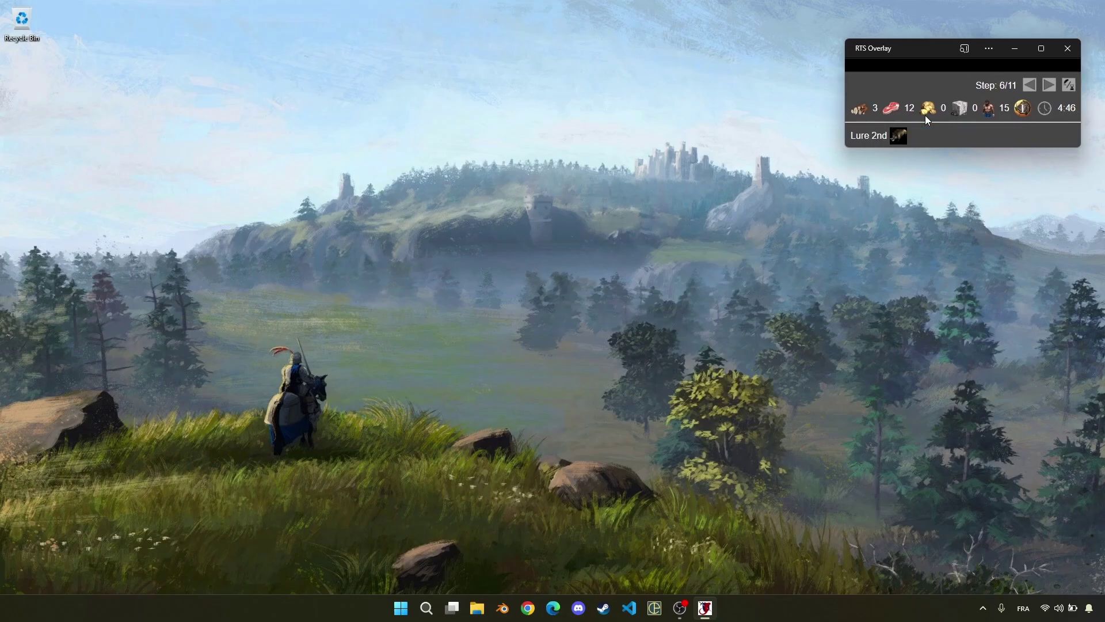
pyautogui.hotkey('ctrl', 'alt', 'Right')
pyautogui.hotkey('ctrl', 'alt', 'Right')
pyautogui.hotkey('ctrl', 'alt', 'Left')
pyautogui.hotkey('ctrl', 'alt', 'Left')
pyautogui.hotkey('ctrl', 'alt', 'Left')
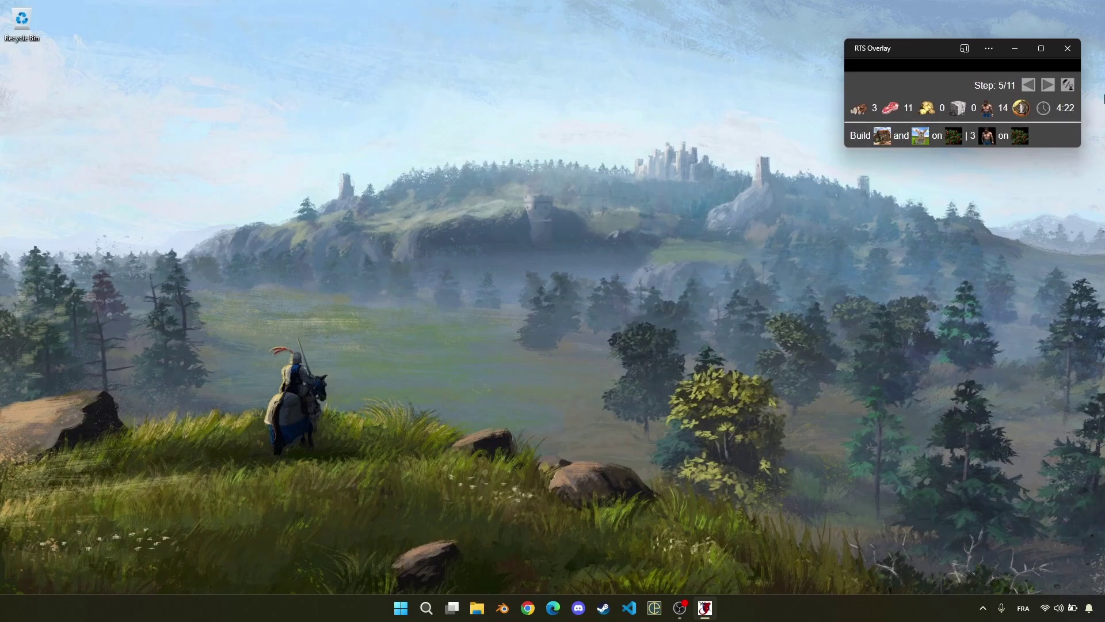
# Switch the overlay to timer mode, run the build order timer, and adjust its time backward.
pyautogui.click(1068, 87)
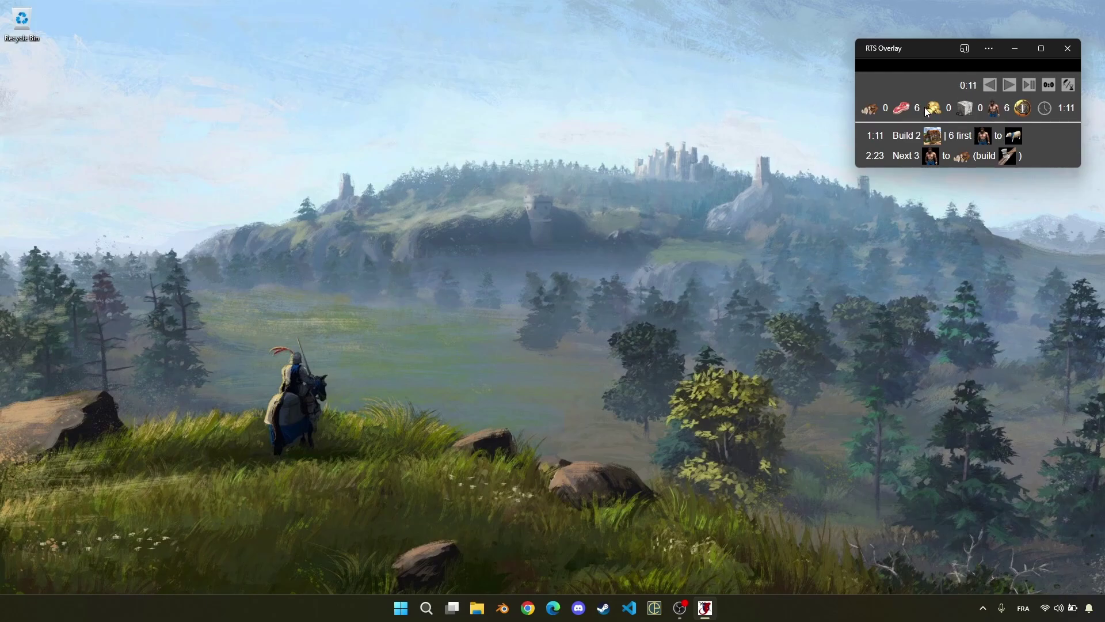
pyautogui.click(1029, 88)
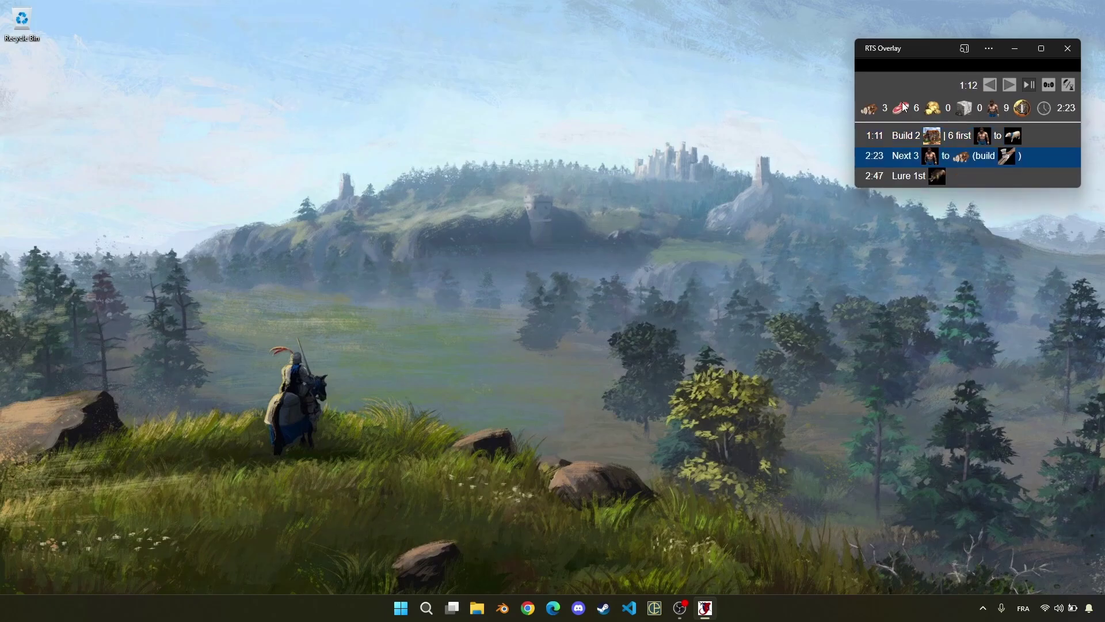
pyautogui.hotkey('ctrl', 'Left')
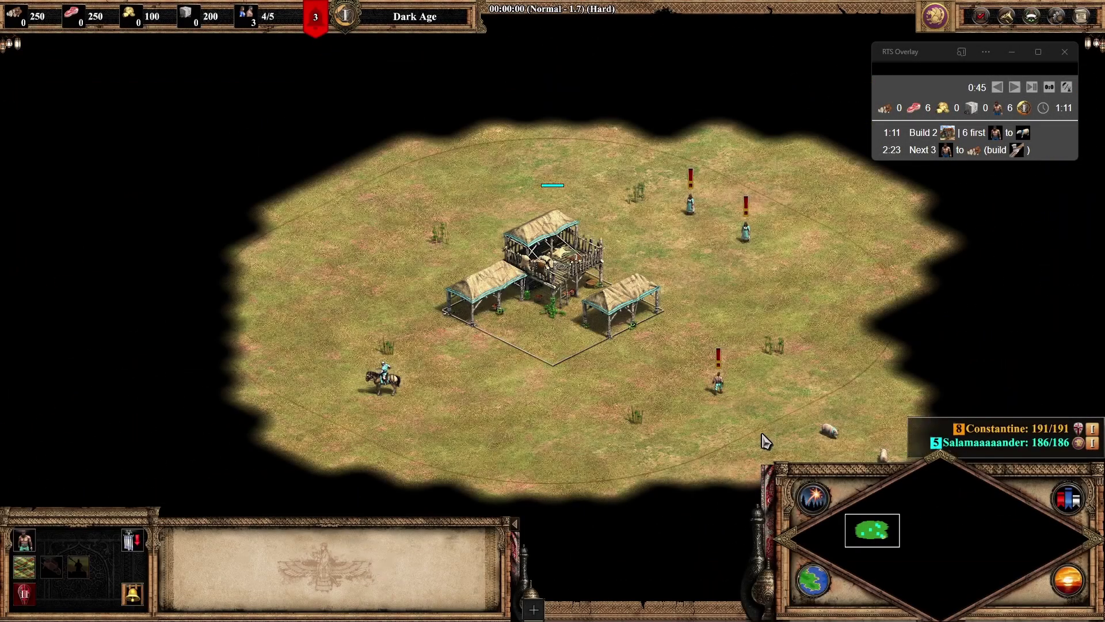
# In Age of Empires II, have two villagers build a house northeast of the Town Center and the third build one southeast.
pyautogui.click(690, 205)
pyautogui.keyDown('shift'); pyautogui.click(745, 231); pyautogui.keyUp('shift')
pyautogui.press('a')
pyautogui.press('q')
pyautogui.click(736, 171)
pyautogui.press('a')
pyautogui.press('q')
pyautogui.click(733, 467)
pyautogui.rightClick(562, 382)
pyautogui.rightClick(700, 390)
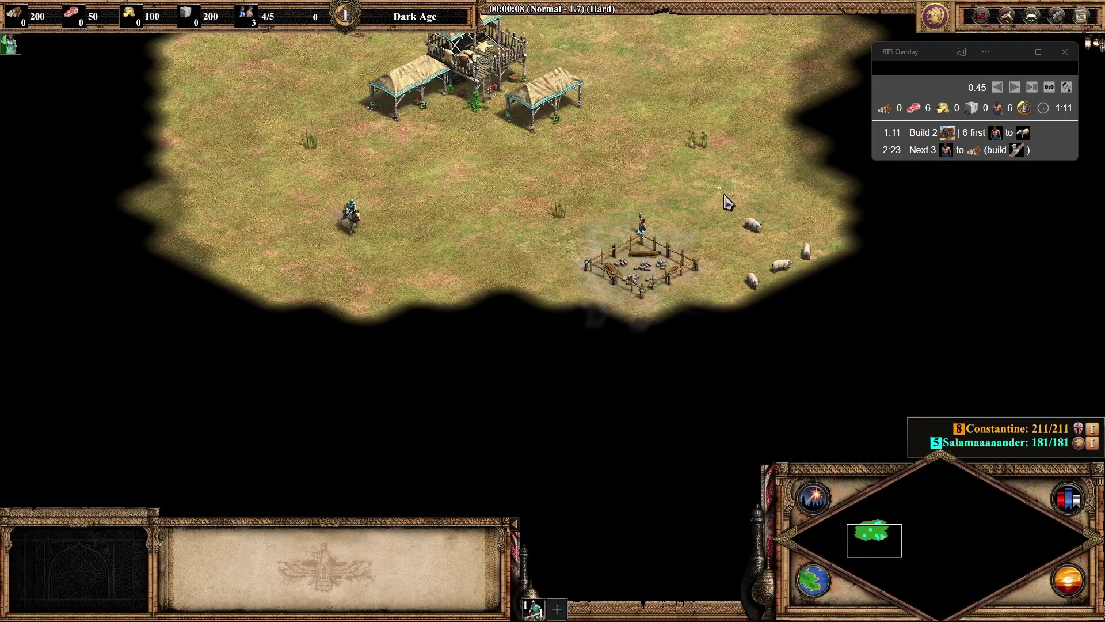
# Send the nearest pig to the Town Center and queue another villager there.
pyautogui.press('h')
pyautogui.doubleClick(705, 403)
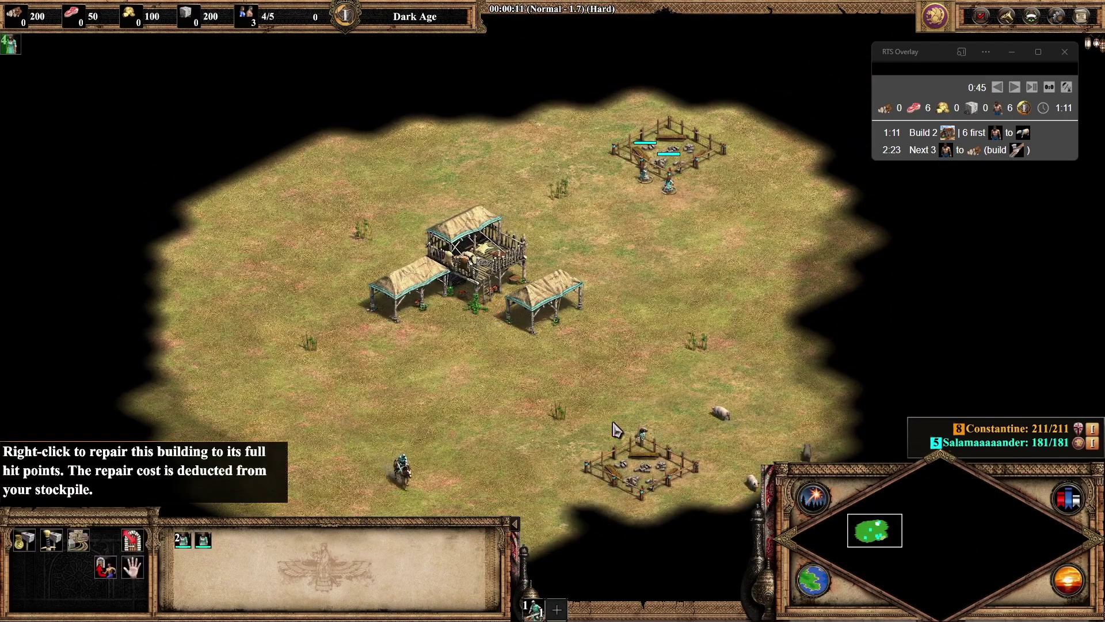
pyautogui.rightClick(708, 413)
pyautogui.press('h')
pyautogui.click(645, 380)
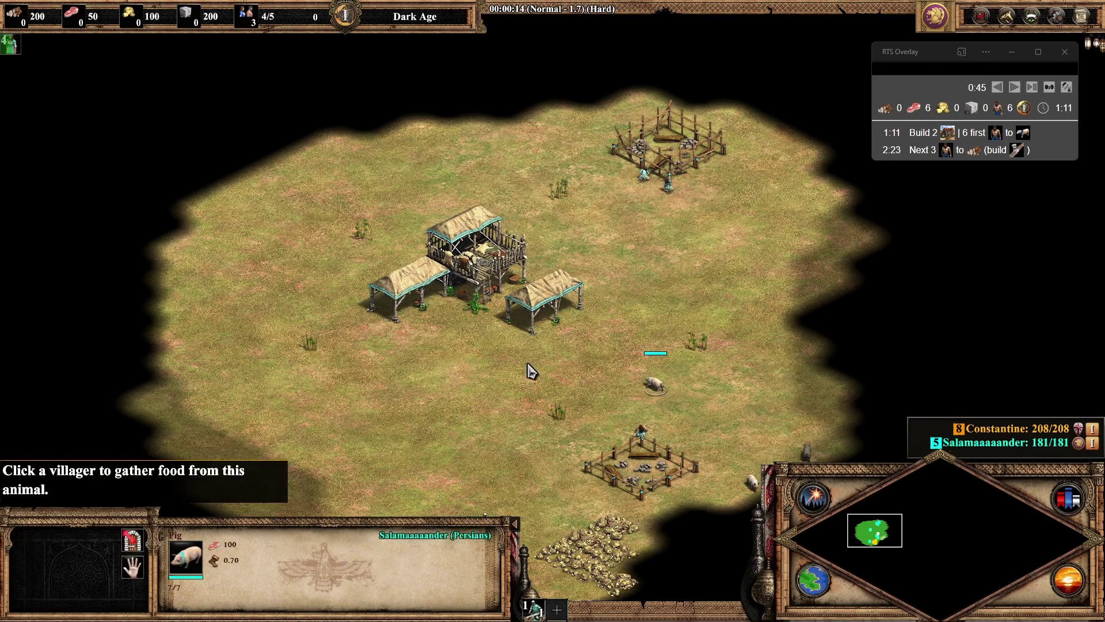
pyautogui.click(482, 339)
pyautogui.press('Down')
pyautogui.press('Down')
pyautogui.press('Right')
pyautogui.press('Right')
pyautogui.press('q')
pyautogui.press('q')
# Send the scout cavalry to explore the unexplored ground east of the Town Center.
pyautogui.press('1')
pyautogui.rightClick(810, 265)
pyautogui.press('Up')
pyautogui.press('Right')
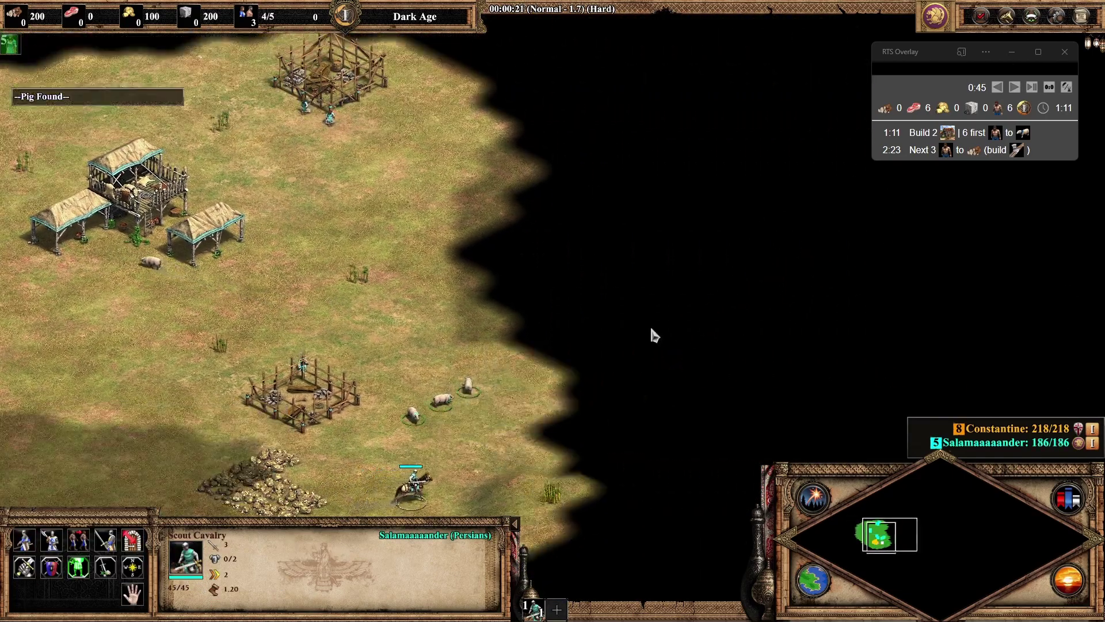
pyautogui.rightClick(717, 333)
pyautogui.press('Down')
pyautogui.press('Down')
# Send two pigs from beside the southeastern house to scout the unexplored ground to the south and west.
pyautogui.click(413, 280)
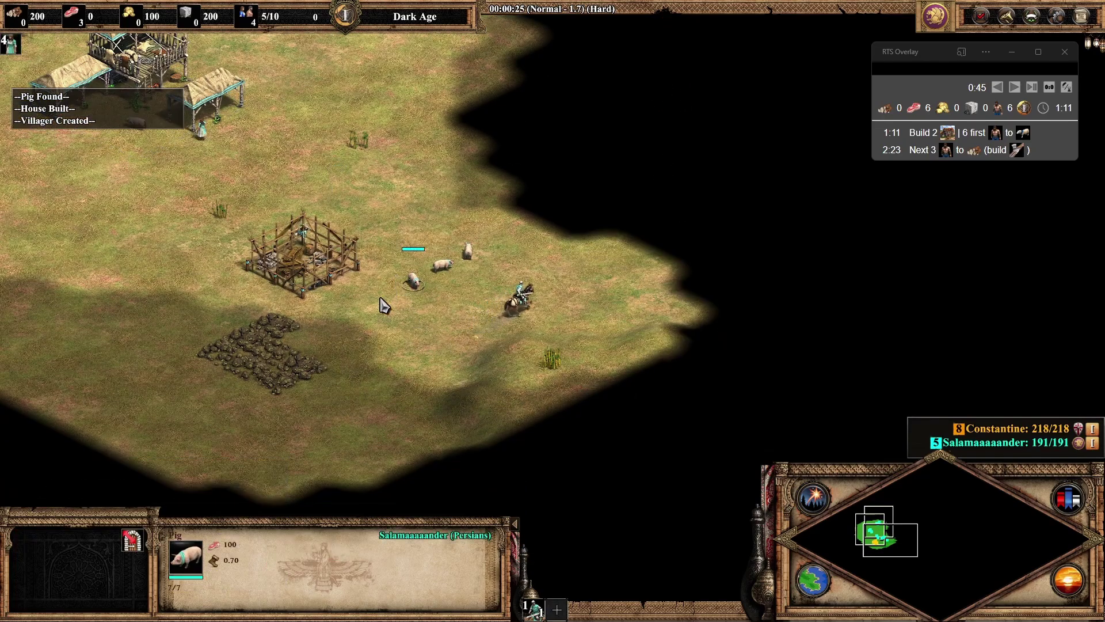
pyautogui.keyDown('shift'); pyautogui.click(442, 265); pyautogui.keyUp('shift')
pyautogui.press('Down')
pyautogui.press('Down')
pyautogui.press('Down')
pyautogui.rightClick(212, 413)
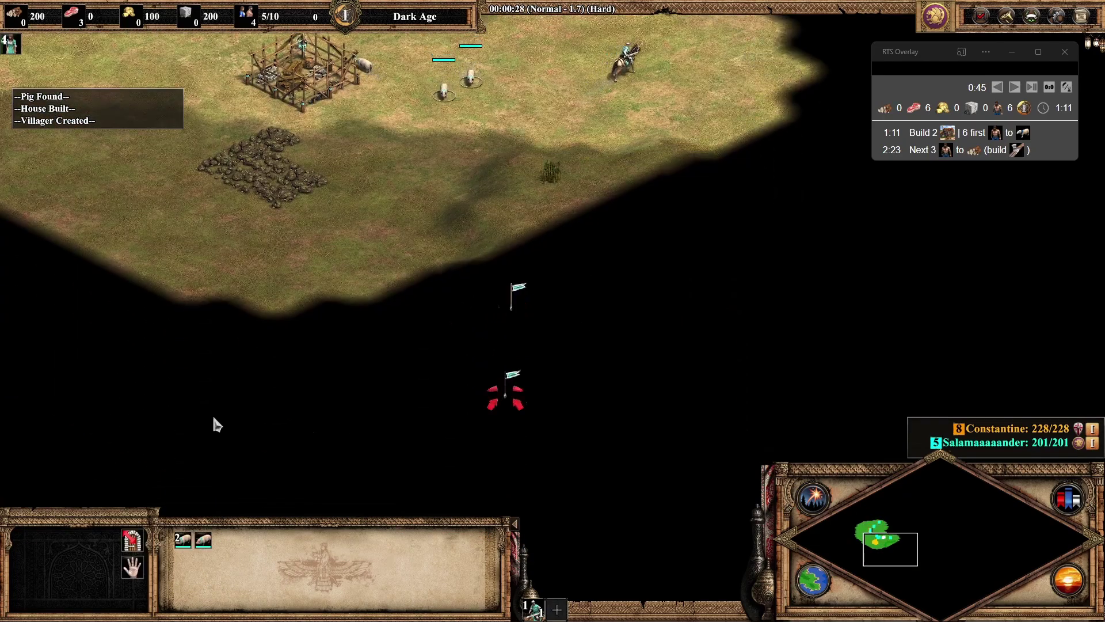
pyautogui.press('Up')
pyautogui.press('Left')
pyautogui.rightClick(178, 341)
# Select one of the remote pigs and route it to scout the unexplored ground farther southeast.
pyautogui.press('Right')
pyautogui.click(673, 339)
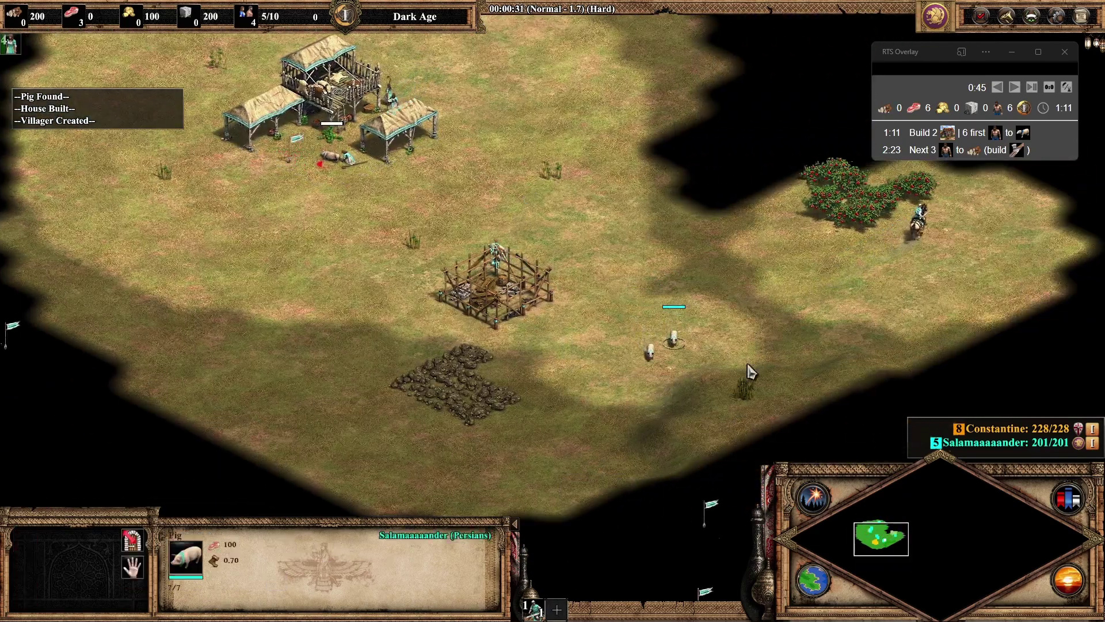
pyautogui.press('Down')
pyautogui.press('Right')
pyautogui.rightClick(851, 296)
pyautogui.rightClick(572, 493)
# Select the Town Center and start setting its gather point.
pyautogui.press('h')
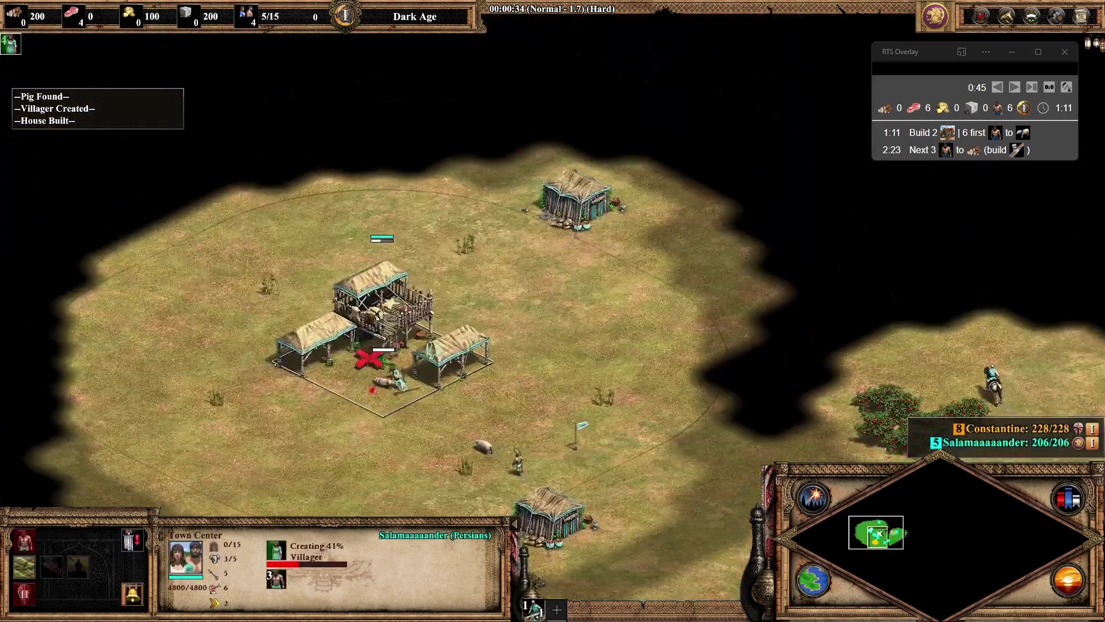
pyautogui.press('Right')
pyautogui.press('Up')
pyautogui.rightClick(735, 112)
pyautogui.press('g')
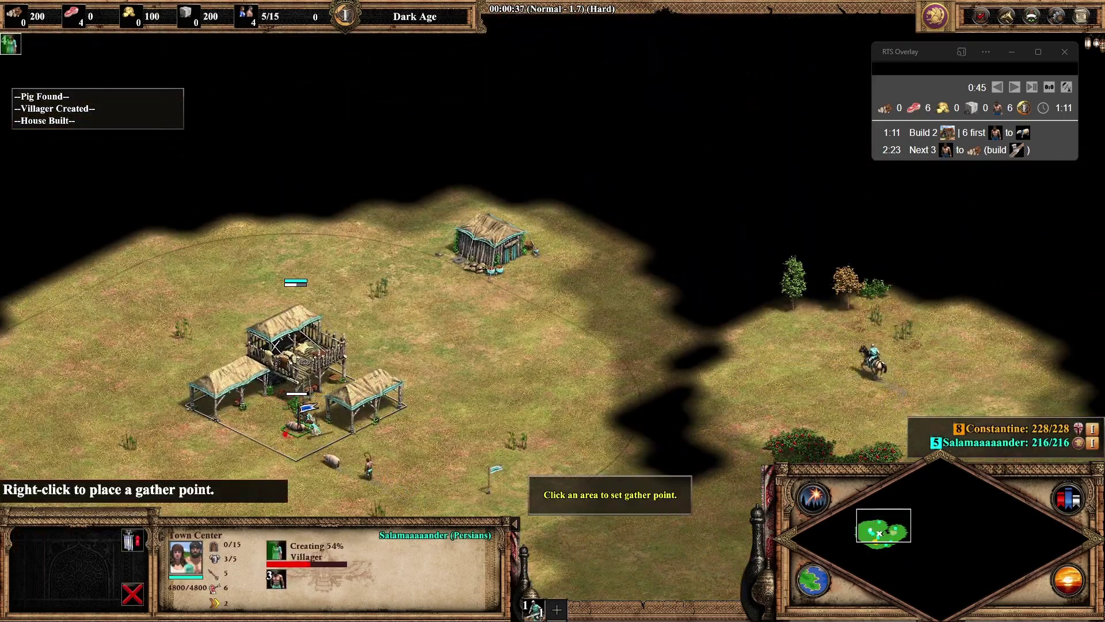
# Select the scout cavalry by the eastern woodline and route it through the unexplored area north of the Town Center.
pyautogui.click(857, 356)
pyautogui.rightClick(661, 95)
pyautogui.rightClick(336, 53)
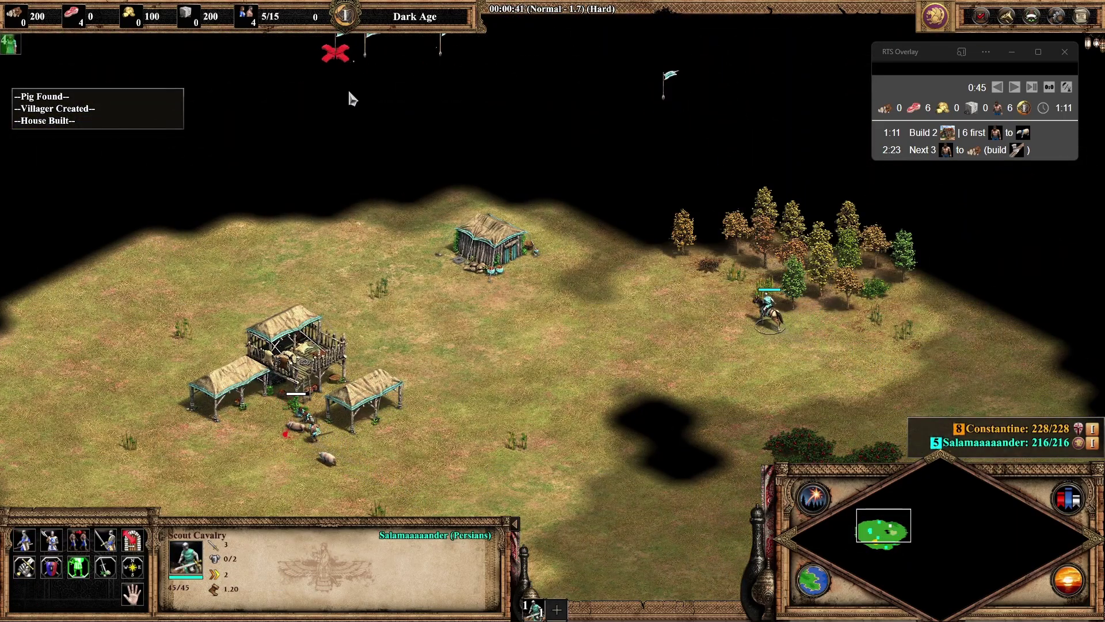
# Start the overlay's build order timer and route the scout cavalry westward through the dark area northwest of the Town Center.
pyautogui.click(945, 131)
pyautogui.moveTo(482, 138); pyautogui.dragTo(644, 295)
pyautogui.press('Up')
pyautogui.rightClick(265, 236)
pyautogui.press('Left')
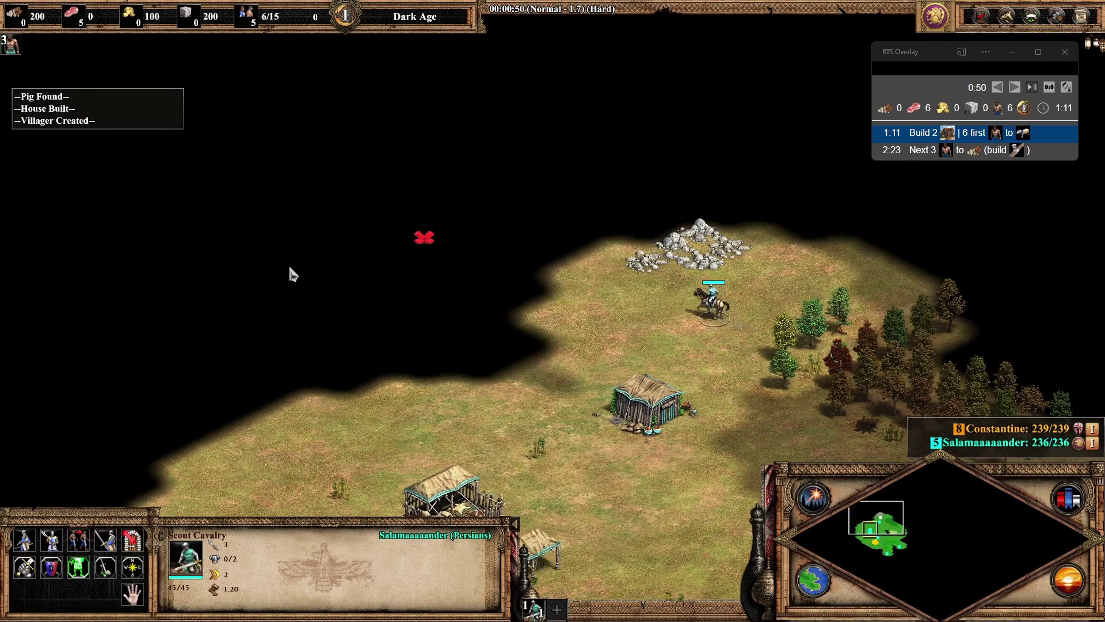
pyautogui.rightClick(296, 257)
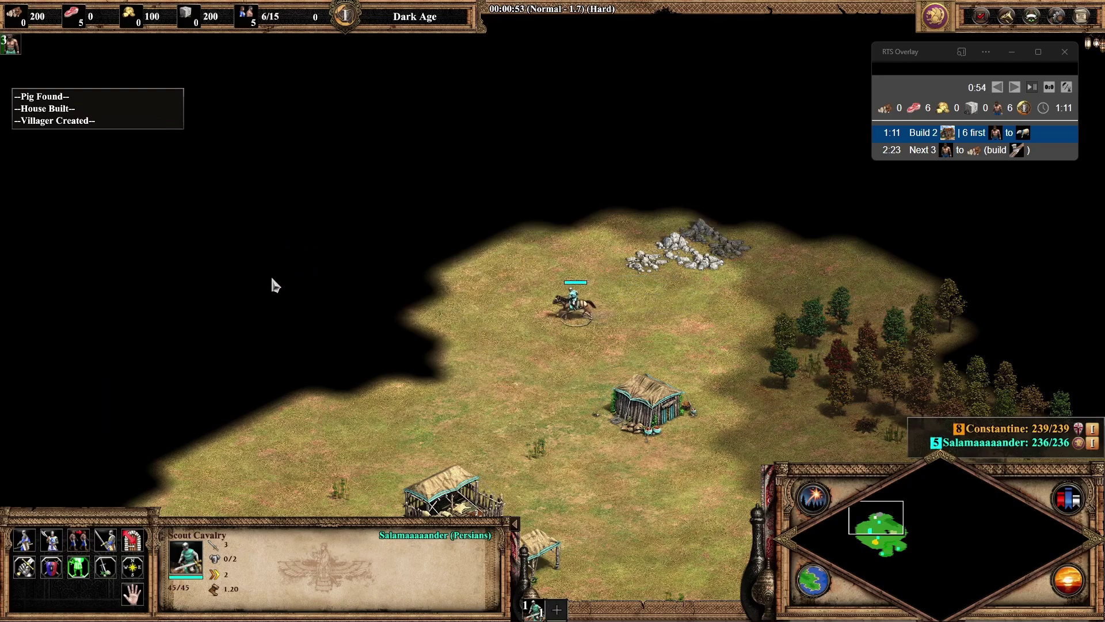
pyautogui.rightClick(155, 323)
pyautogui.press('Left')
pyautogui.press('Down')
pyautogui.rightClick(290, 233)
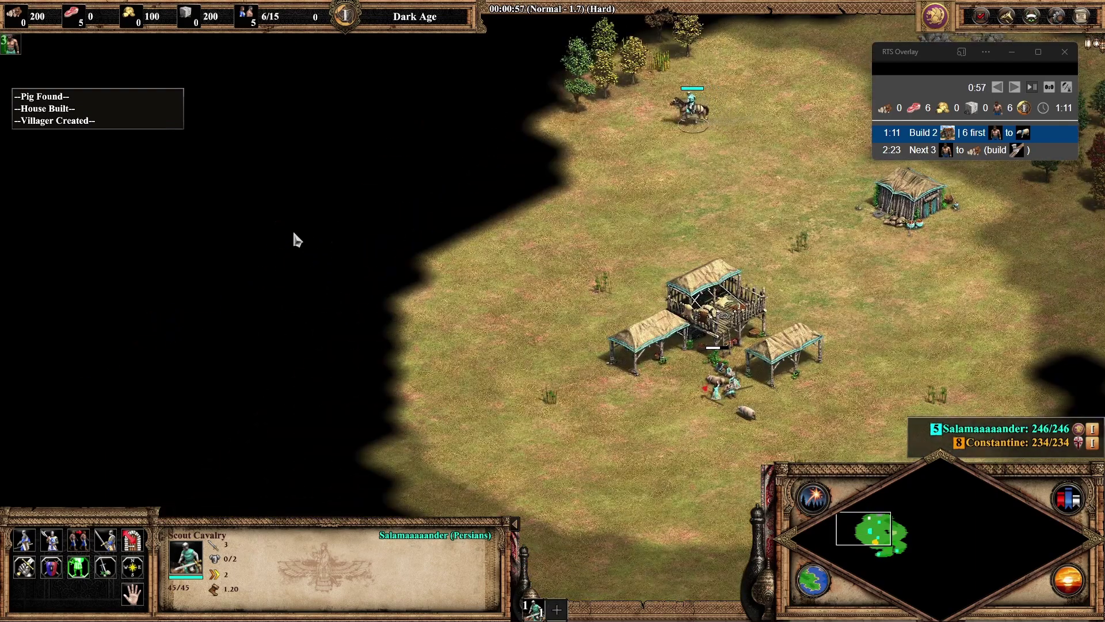
# Extend the scout cavalry's route farther west through the dark area beyond the Town Center.
pyautogui.rightClick(230, 237)
pyautogui.rightClick(124, 302)
pyautogui.press('Down')
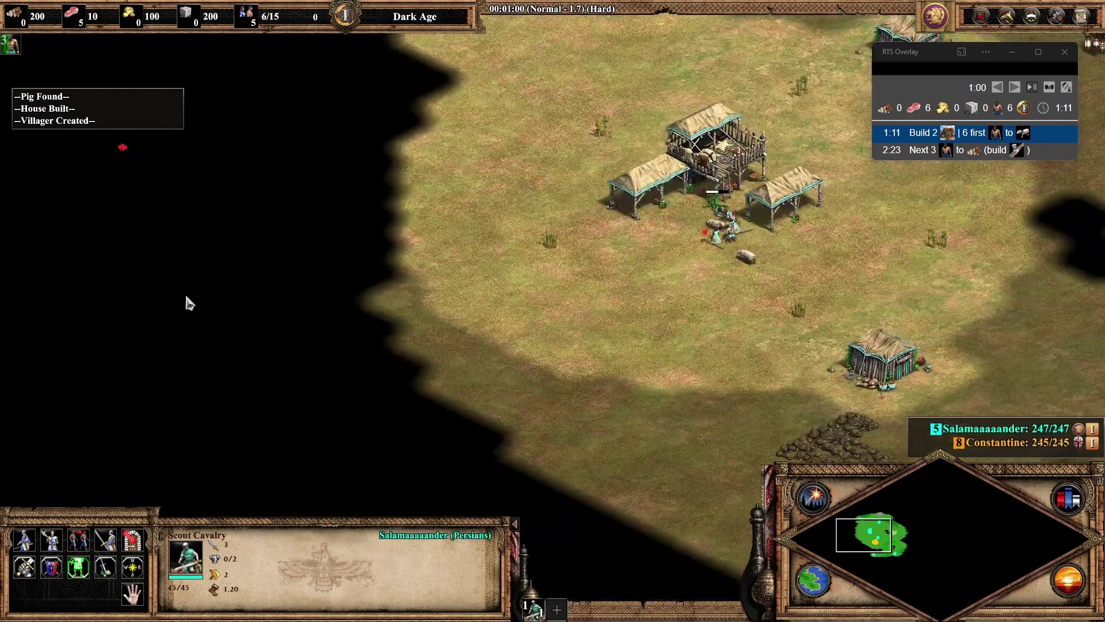
# Select a pig and send it to scout the unexplored ground south of the mine below the Town Center.
pyautogui.click(719, 231)
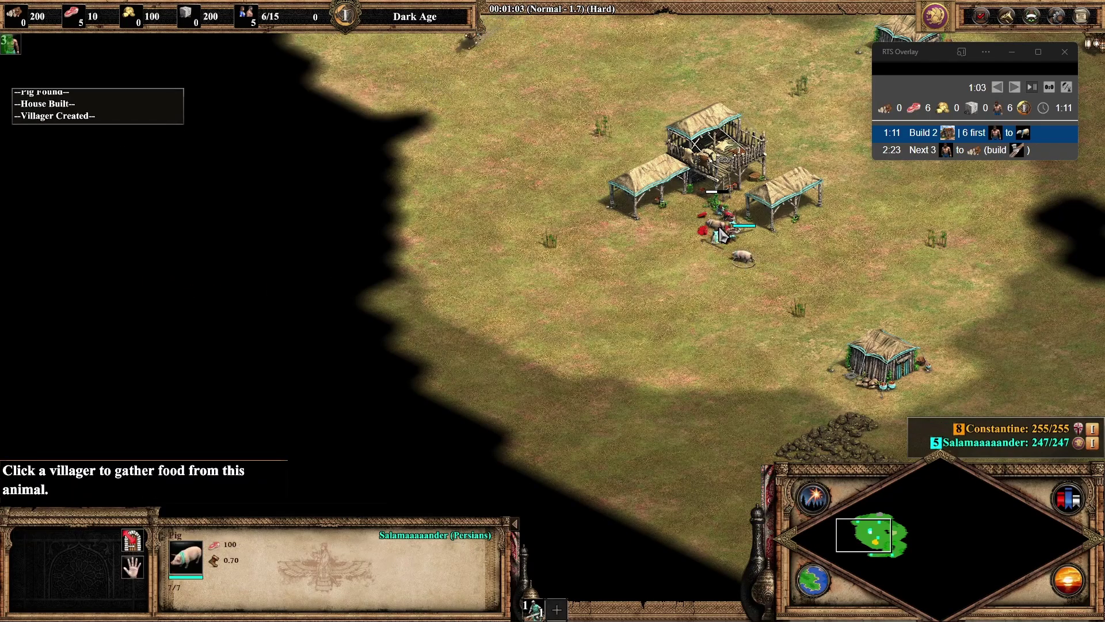
pyautogui.click(880, 554)
pyautogui.moveTo(365, 345); pyautogui.dragTo(493, 412)
pyautogui.rightClick(579, 323)
pyautogui.press('Up')
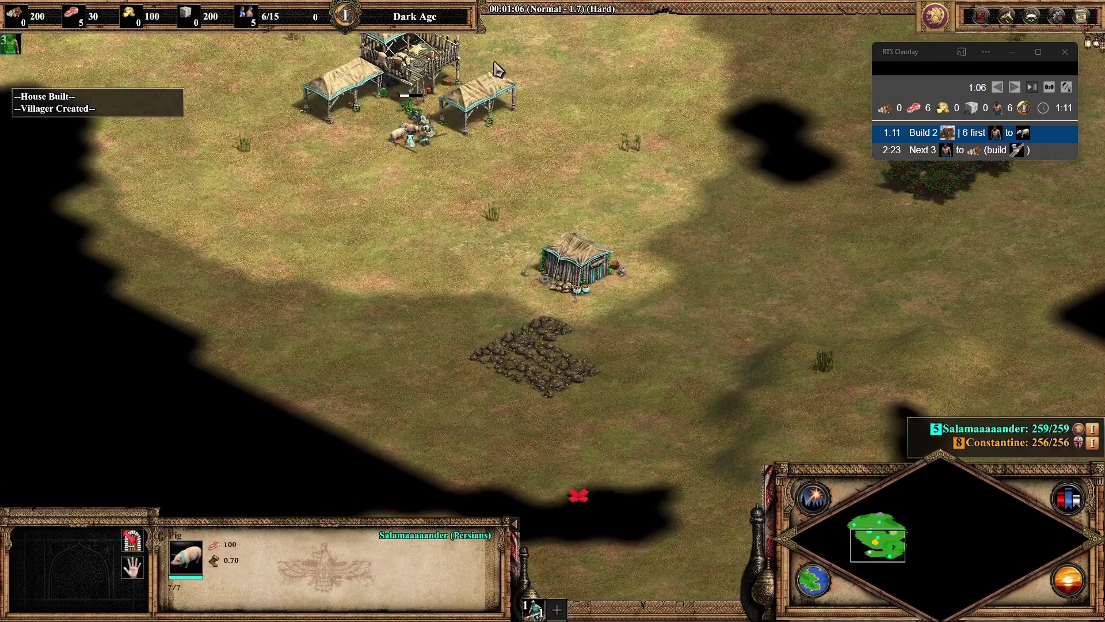
# Route the scout cavalry through the dark area southwest of the Town Center.
pyautogui.press('Down')
pyautogui.press('Right')
pyautogui.rightClick(98, 451)
pyautogui.rightClick(118, 282)
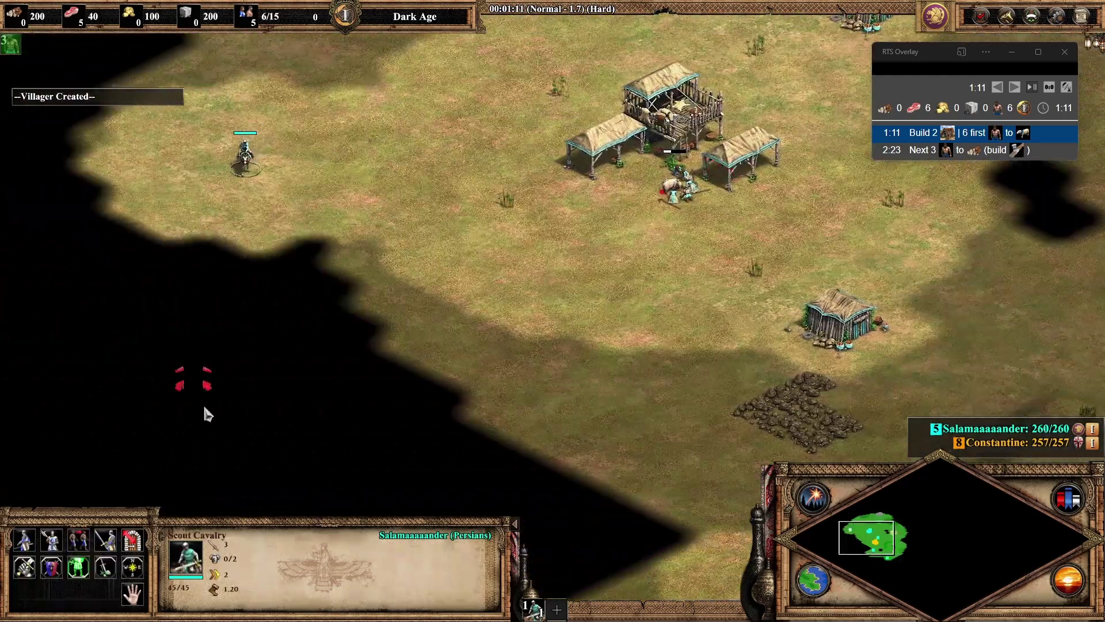
# Queue another villager at the Town Center and send the scout cavalry past the southwestern woodline.
pyautogui.press('h')
pyautogui.press('q')
pyautogui.press('1')
pyautogui.press('1')
pyautogui.rightClick(315, 375)
pyautogui.press('Right')
pyautogui.press('Right')
# Add one more villager to the Town Center queue and route the scout cavalry onward to the south.
pyautogui.press('h')
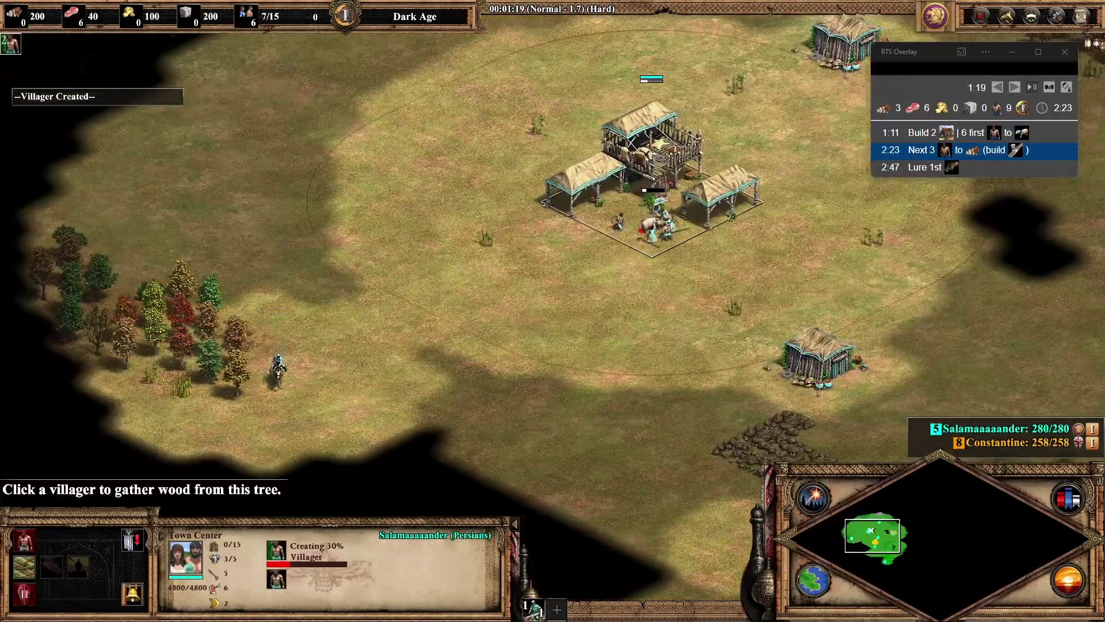
pyautogui.press('q')
pyautogui.press('1')
pyautogui.press('Up')
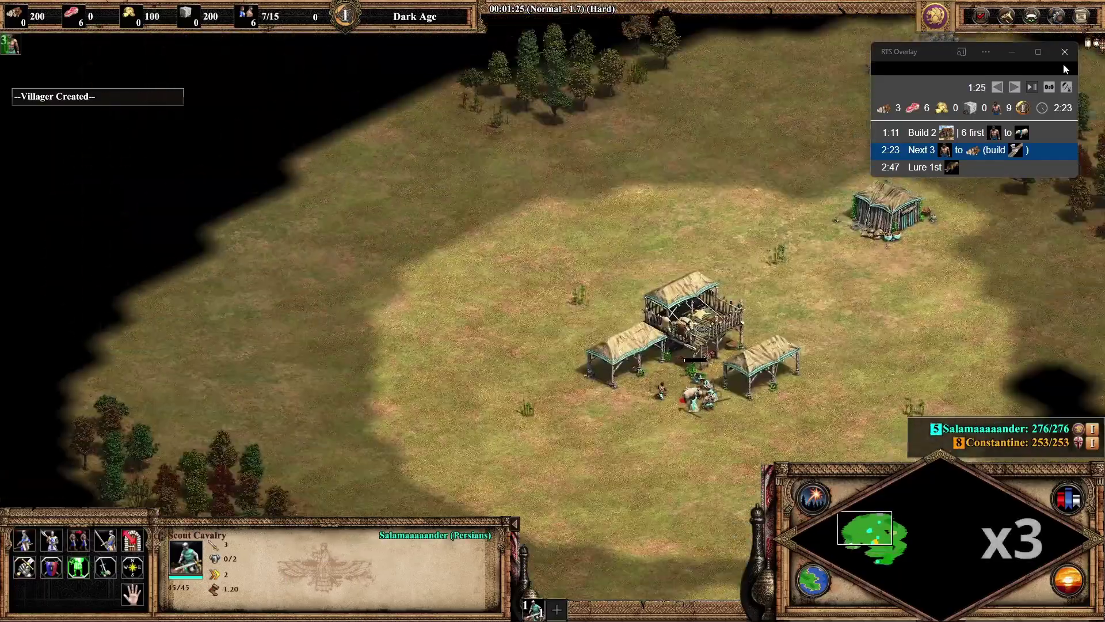
pyautogui.press('1')
pyautogui.rightClick(433, 468)
pyautogui.press('h')
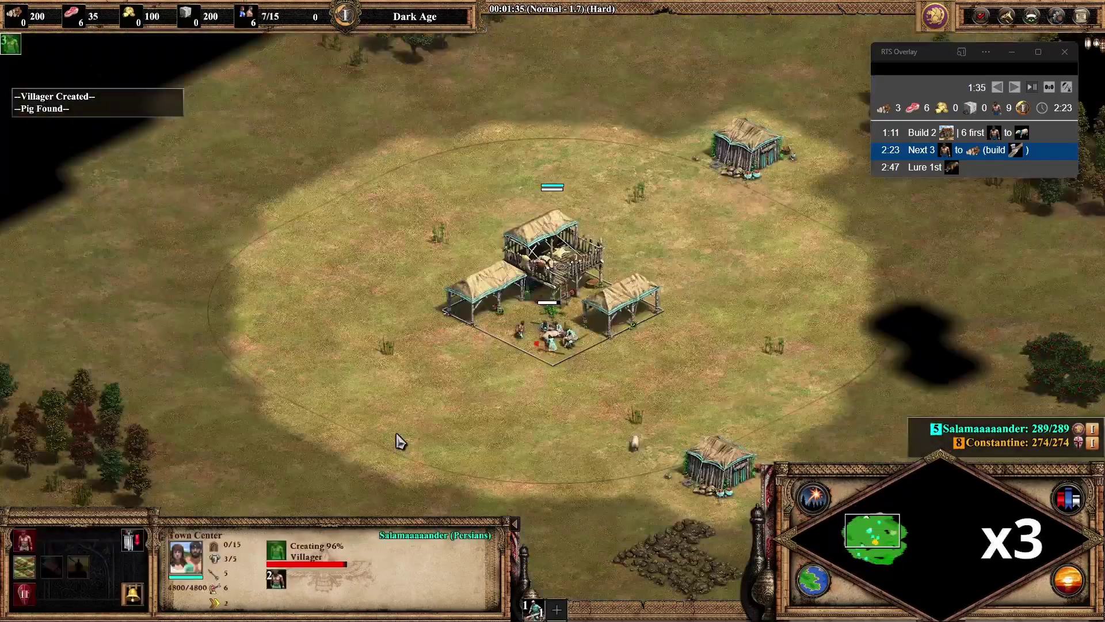
# Have a villager build a Lumber Camp at the northern woodline and send the scout cavalry into the darkness to the southeast.
pyautogui.press('.')
pyautogui.click(543, 460)
pyautogui.press('1')
pyautogui.rightClick(644, 508)
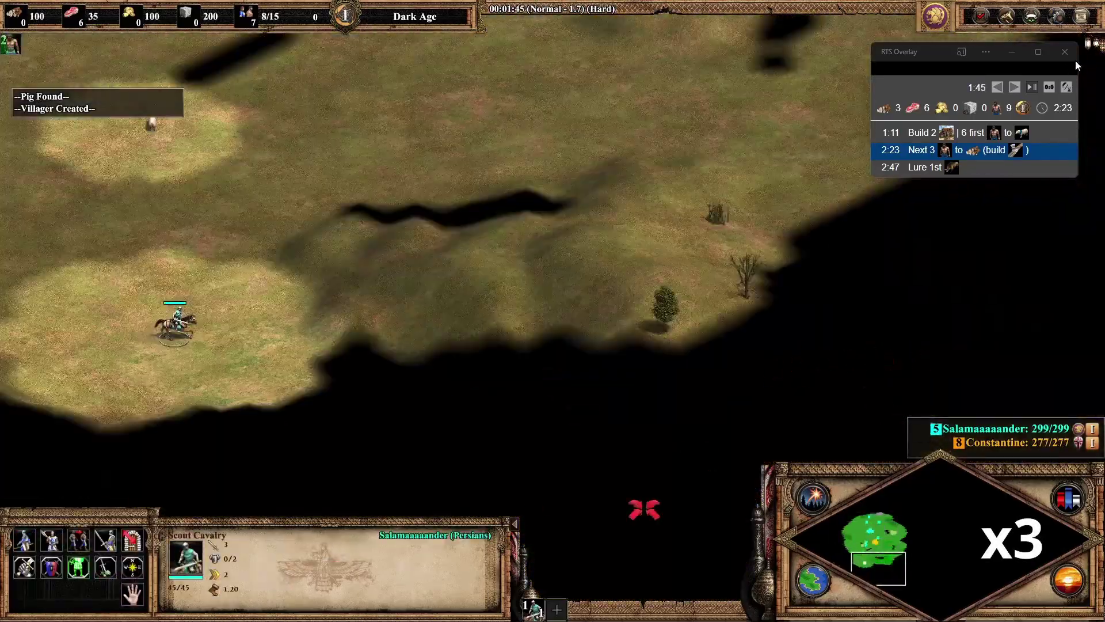
# Select the pigs south of the Town Center and move them to the open grass just southwest of it.
pyautogui.press('h')
pyautogui.press('1')
pyautogui.press('h')
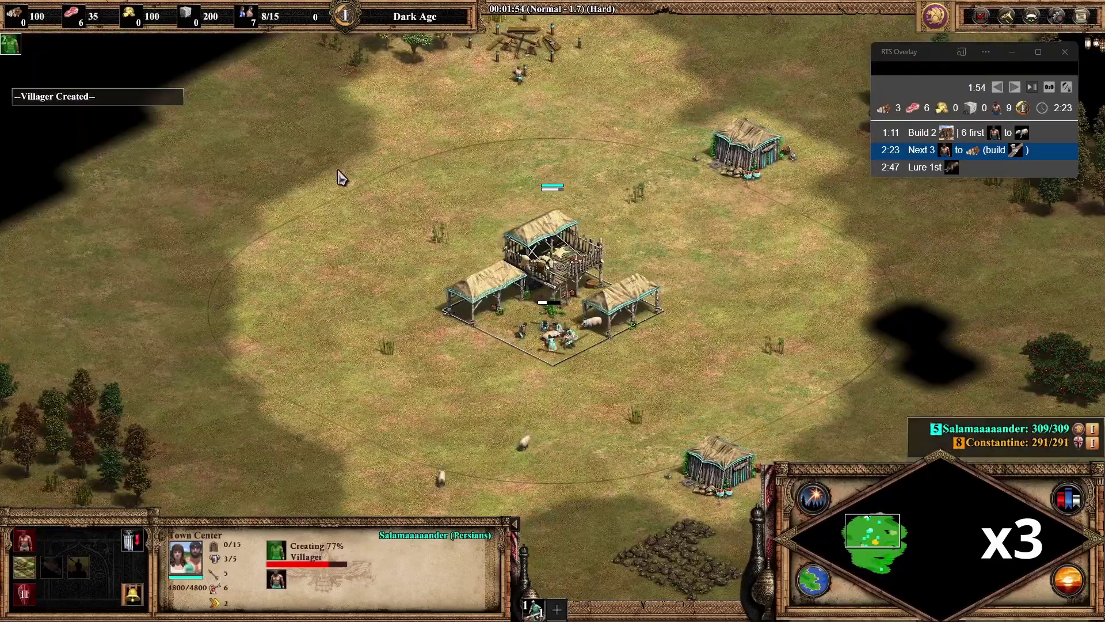
pyautogui.moveTo(420, 402); pyautogui.dragTo(479, 481)
pyautogui.rightClick(415, 377)
# Select the villagers gathering food in front of the Town Center and queue additional villagers.
pyautogui.moveTo(507, 300); pyautogui.dragTo(602, 376)
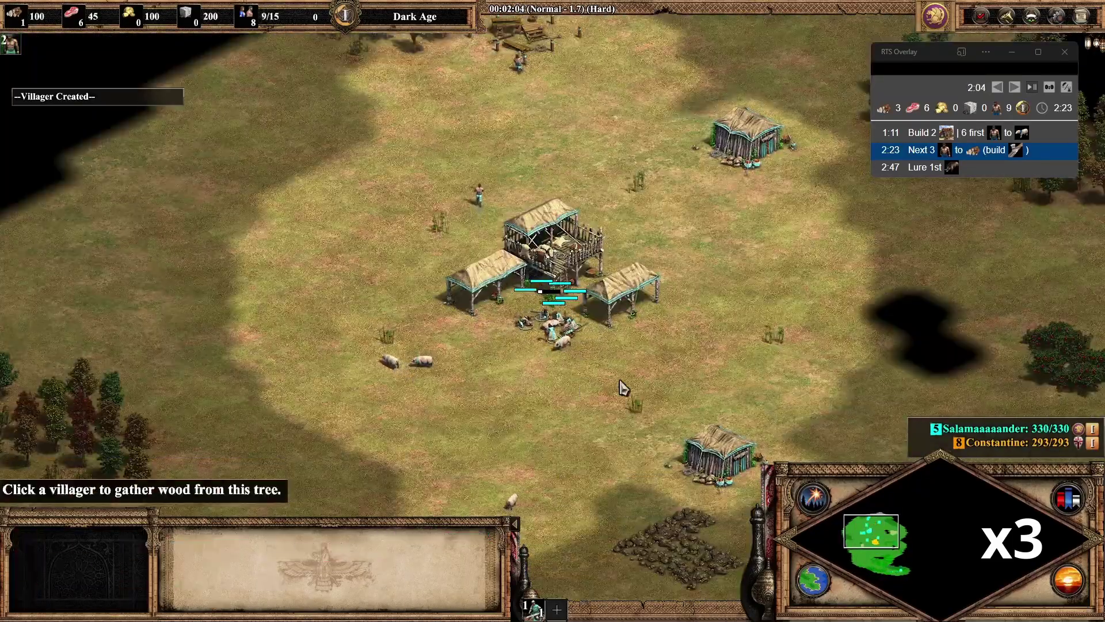
pyautogui.press('h')
pyautogui.press('q')
pyautogui.press('h')
pyautogui.press('q')
pyautogui.press('q')
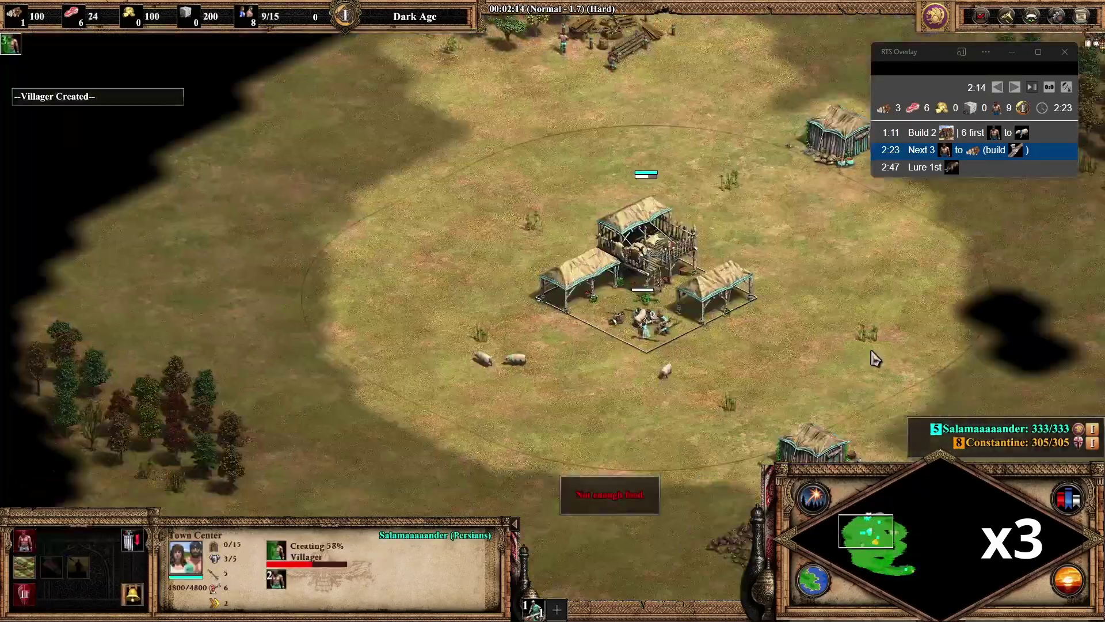
pyautogui.press('h')
pyautogui.press('q')
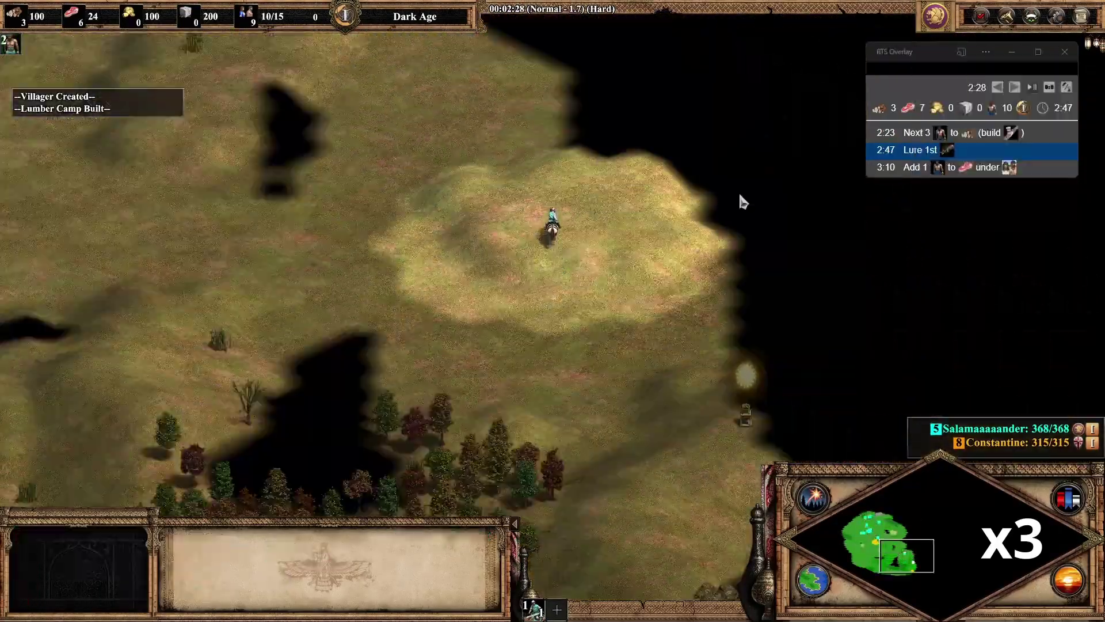
# Route the scout cavalry through the unexplored area to the northeast and queue another villager.
pyautogui.rightClick(690, 118)
pyautogui.press('h')
pyautogui.press('q')
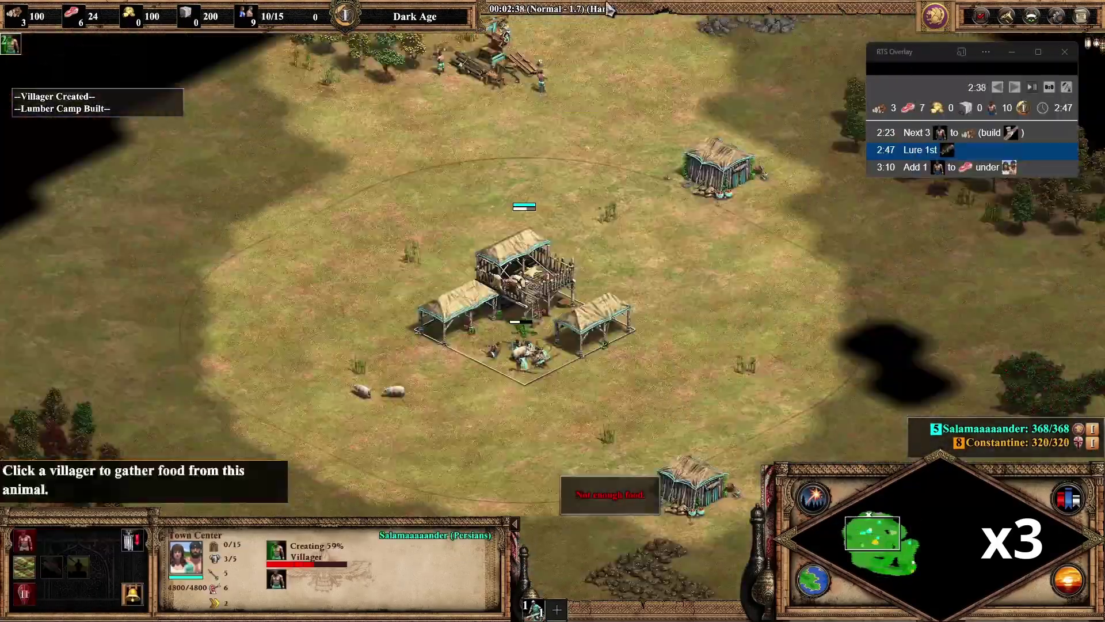
pyautogui.press('1')
pyautogui.press('1')
pyautogui.rightClick(560, 174)
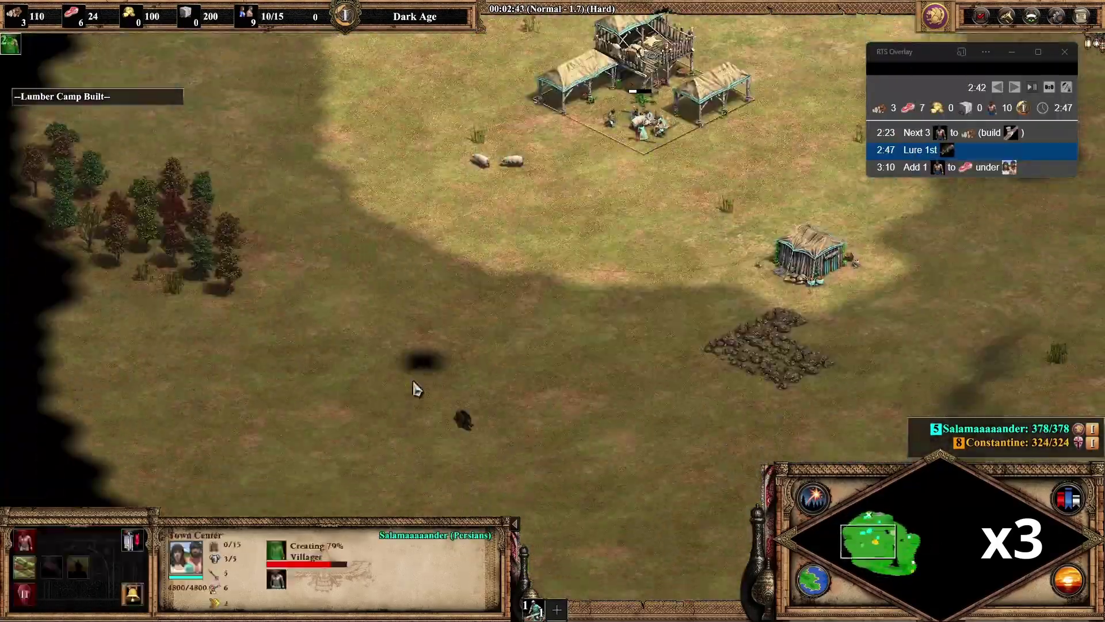
# Queue more villagers at the Town Center.
pyautogui.press('h')
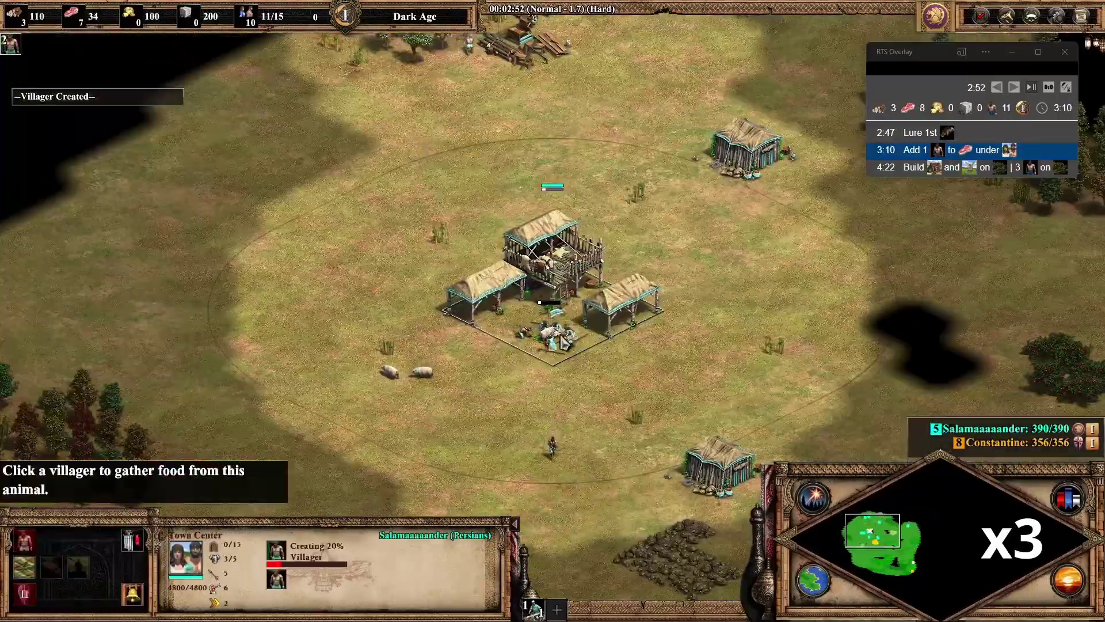
pyautogui.press('h')
pyautogui.press('q')
pyautogui.press('q')
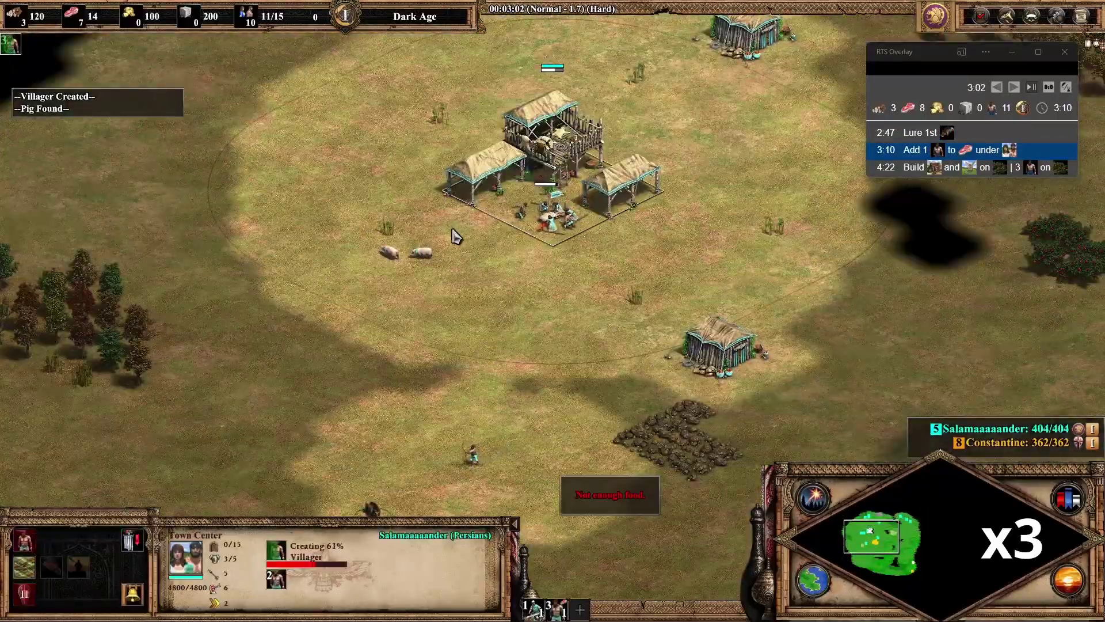
# Select the two pigs beside the Town Center and move them to its western side.
pyautogui.moveTo(453, 284); pyautogui.dragTo(454, 285)
pyautogui.press('h')
pyautogui.rightClick(449, 330)
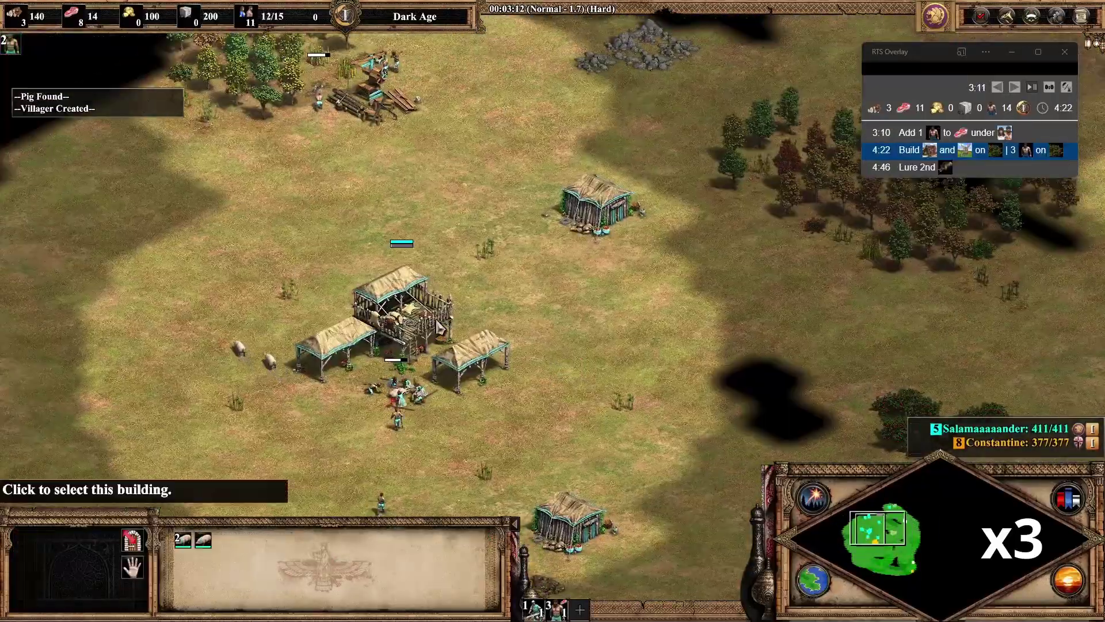
# Select the hunter who lured the first boar to the Town Center and queue another villager.
pyautogui.press('3')
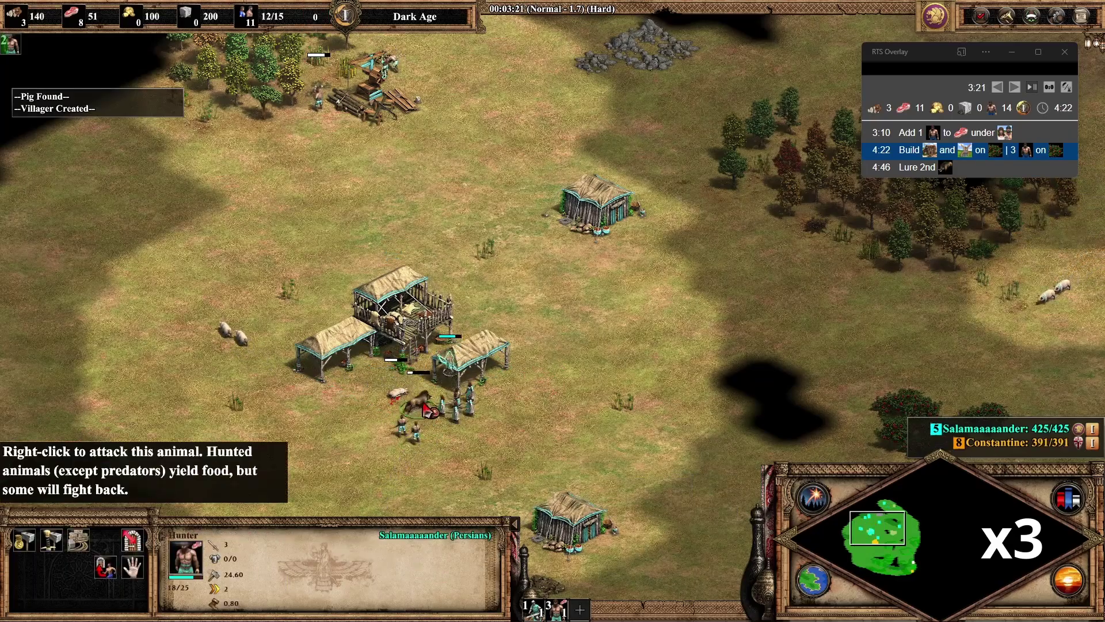
pyautogui.press('3')
pyautogui.press('h')
pyautogui.press('q')
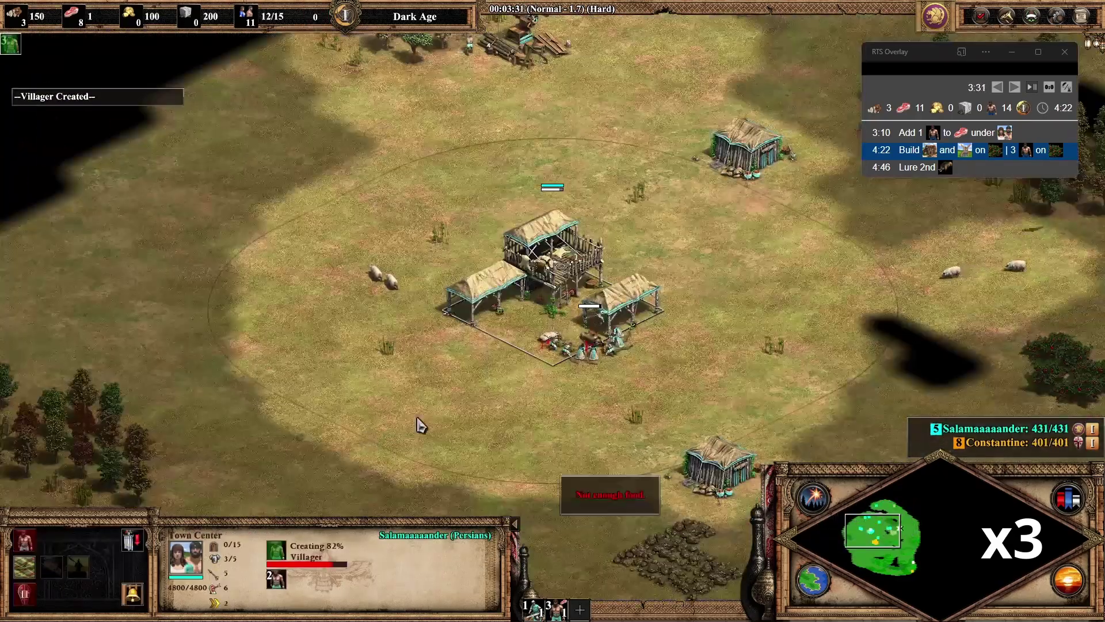
# Have the new villager build a House near the eastern woods and a Mill beside the berry bushes.
pyautogui.press('.')
pyautogui.press('q')
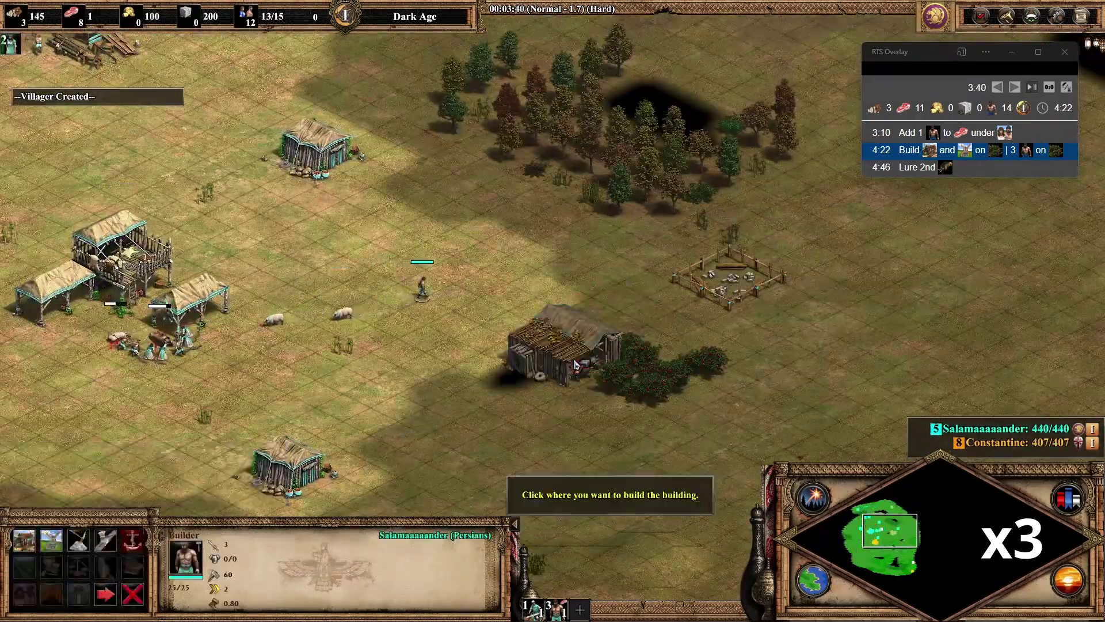
pyautogui.press('Escape')
# Check the boar hunter's control group and add another villager to the Town Center queue.
pyautogui.press('3')
pyautogui.press('3')
pyautogui.press('h')
pyautogui.press('q')
pyautogui.press('Right')
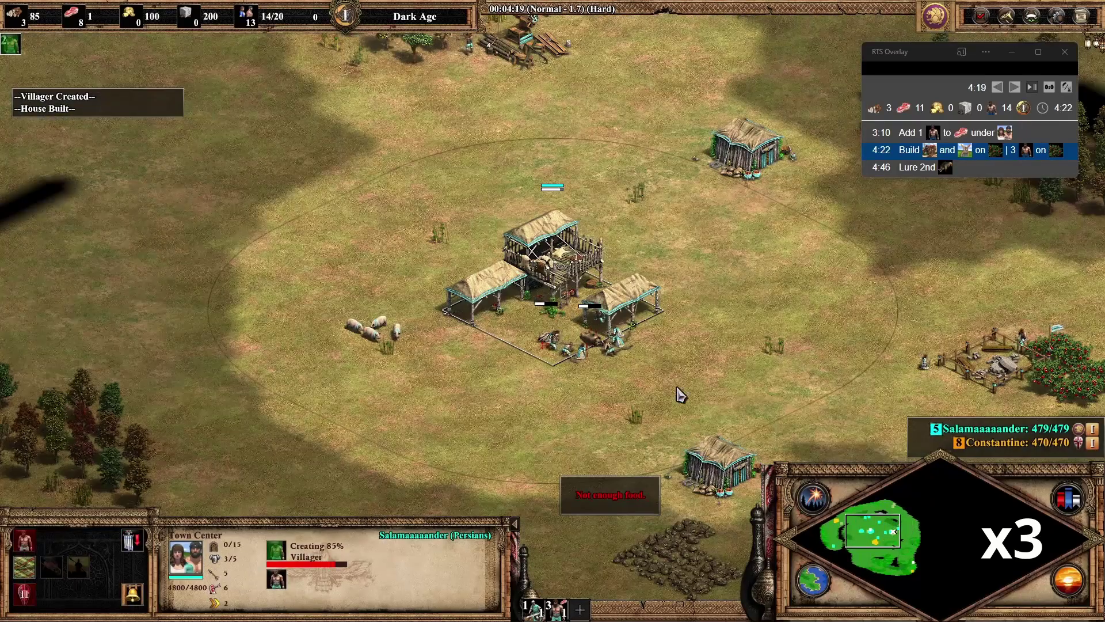
# Route the scout cavalry eastward along the edge of the explored southern ground.
pyautogui.press('Escape')
pyautogui.click(550, 345)
pyautogui.press('.')
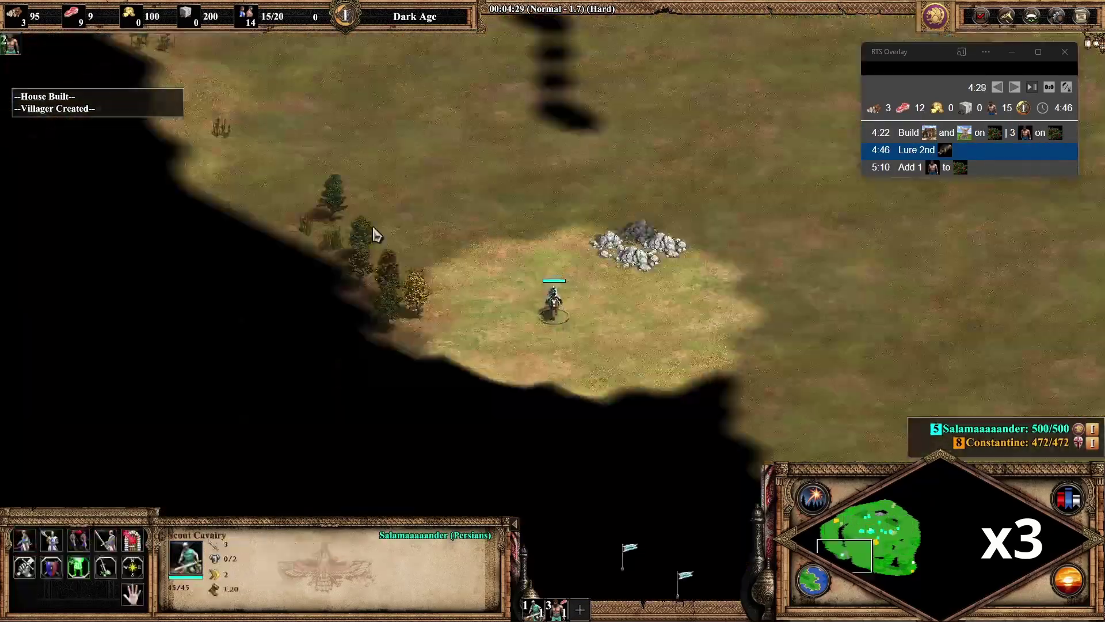
pyautogui.rightClick(762, 392)
pyautogui.press('.')
pyautogui.rightClick(838, 313)
# Return to the Town Center and queue a further villager.
pyautogui.click(851, 521)
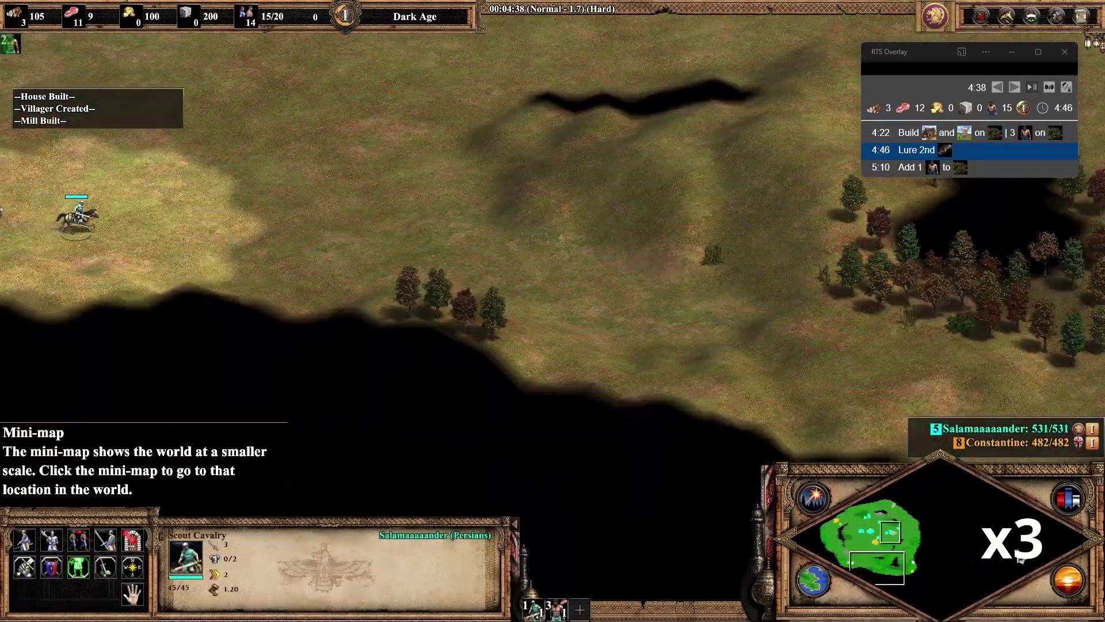
pyautogui.press('h')
pyautogui.press('q')
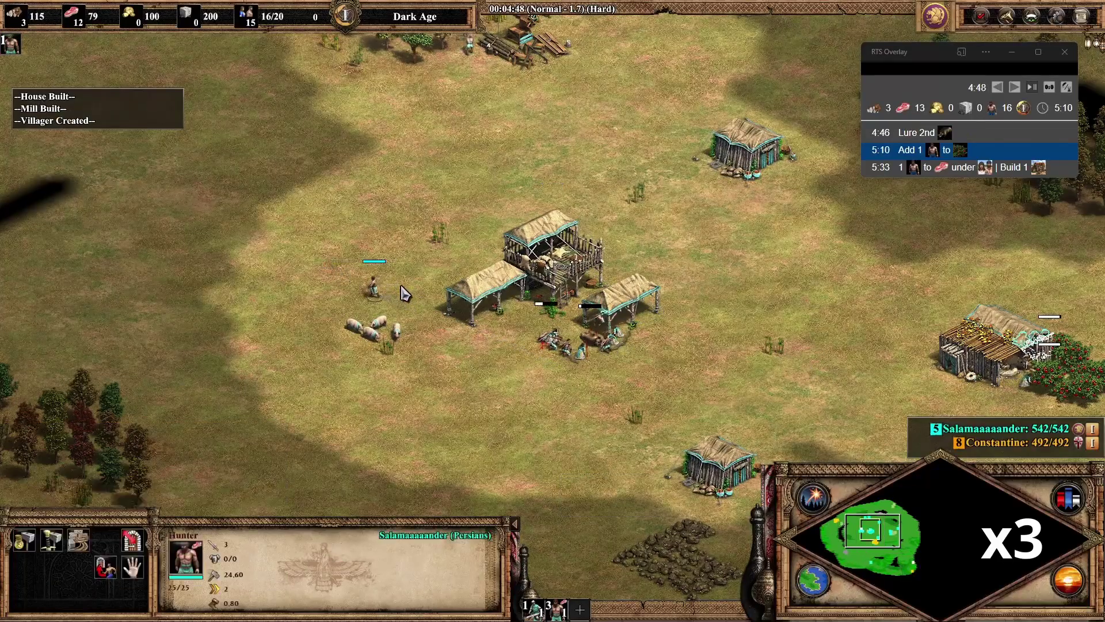
# Select the three pigs west of the Town Center and herd them to the ground just south of it.
pyautogui.click(855, 533)
pyautogui.doubleClick(897, 344)
pyautogui.click(735, 301)
pyautogui.rightClick(708, 311)
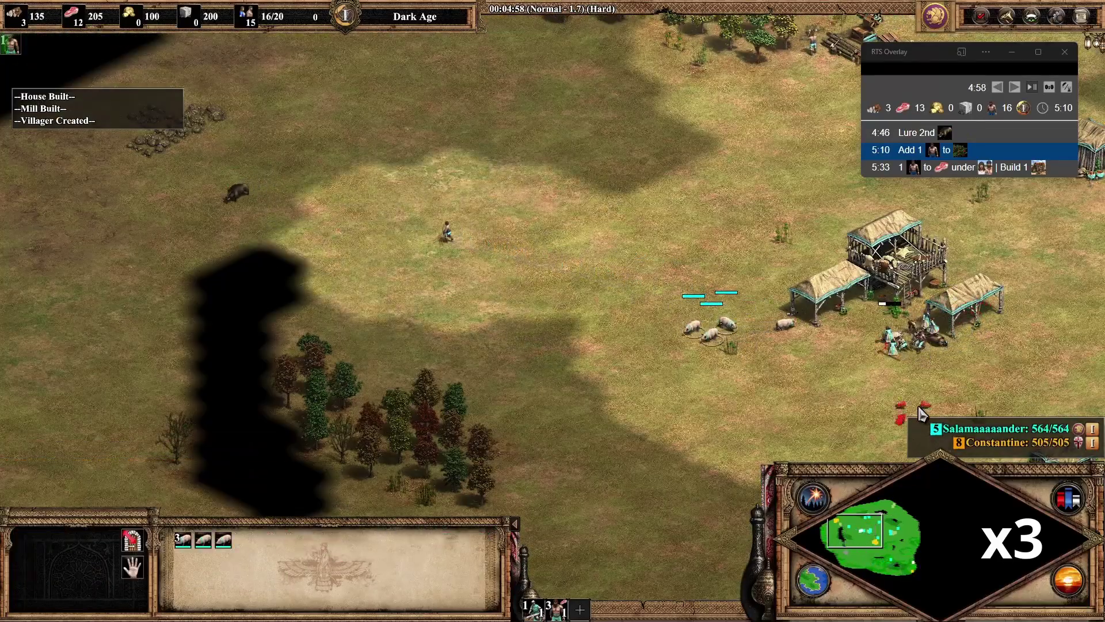
# Lure the second boar to the Town Center with the hunter and place a House northwest of the Town Center.
pyautogui.click(578, 265)
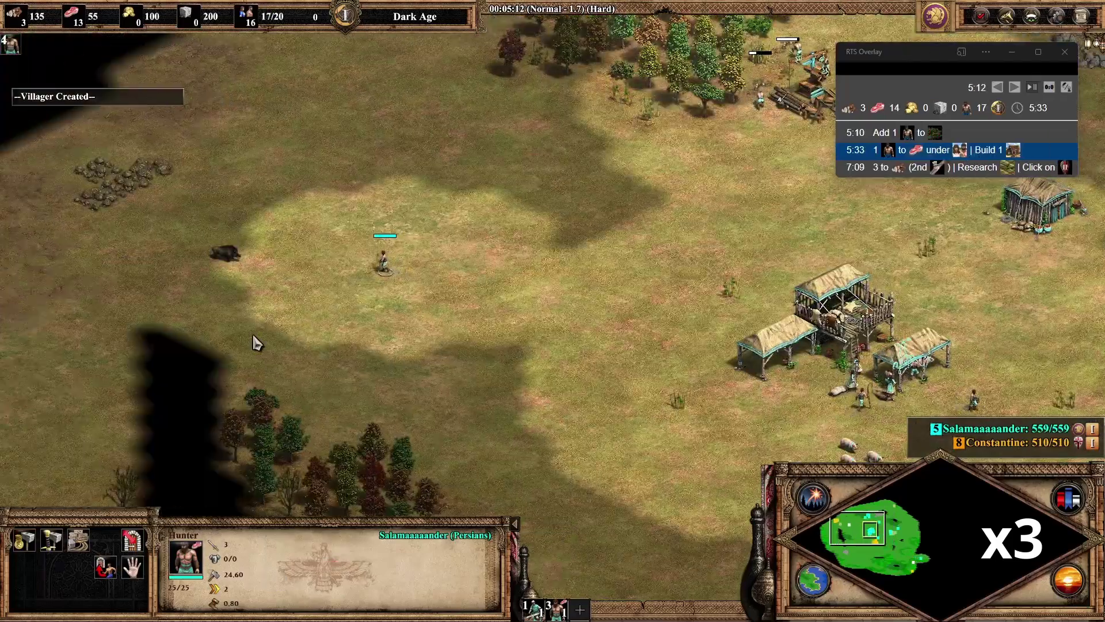
pyautogui.rightClick(618, 342)
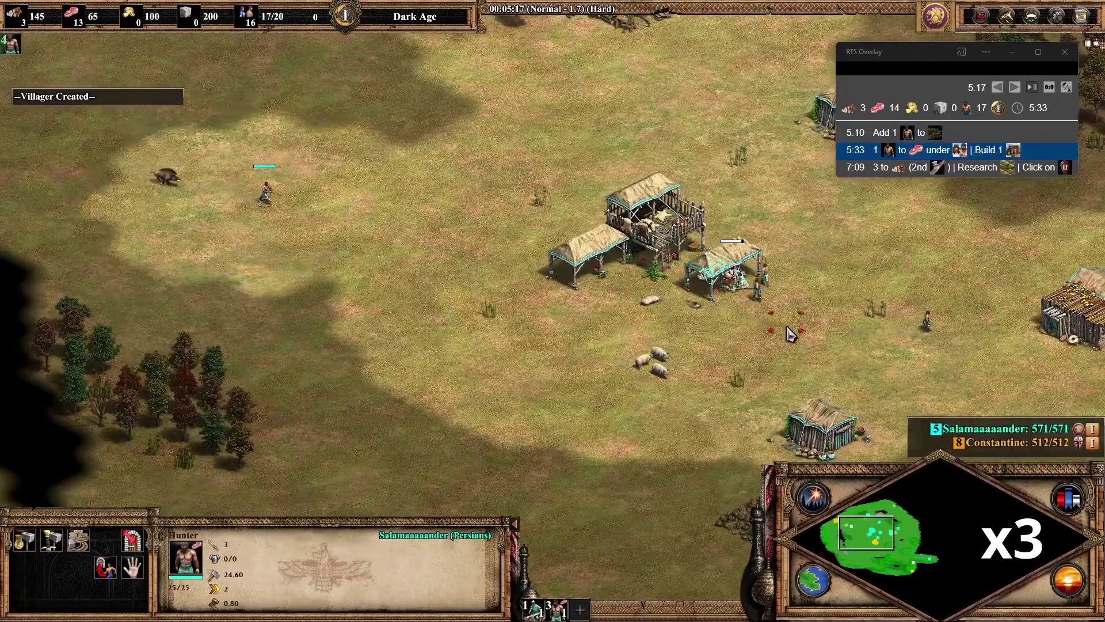
pyautogui.click(467, 297)
pyautogui.press('Up')
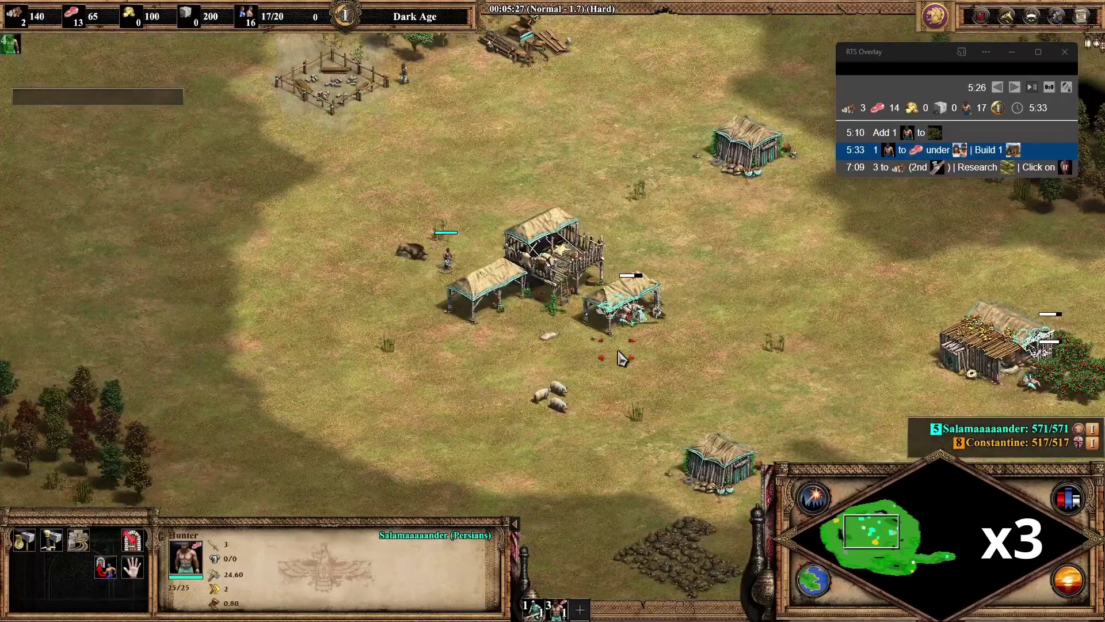
pyautogui.click(558, 305)
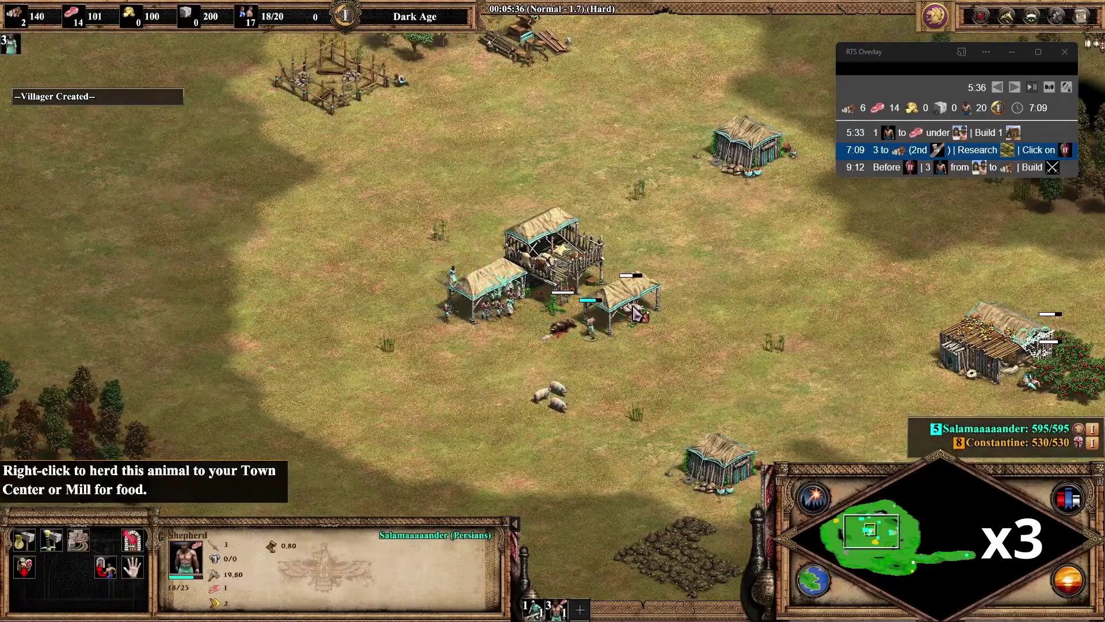
# Select a villager in front of the Town Center and assign it to the lured boar.
pyautogui.press('Right')
pyautogui.press('Down')
pyautogui.press('Left')
pyautogui.press('Up')
pyautogui.press('Right')
pyautogui.moveTo(288, 247); pyautogui.dragTo(353, 275)
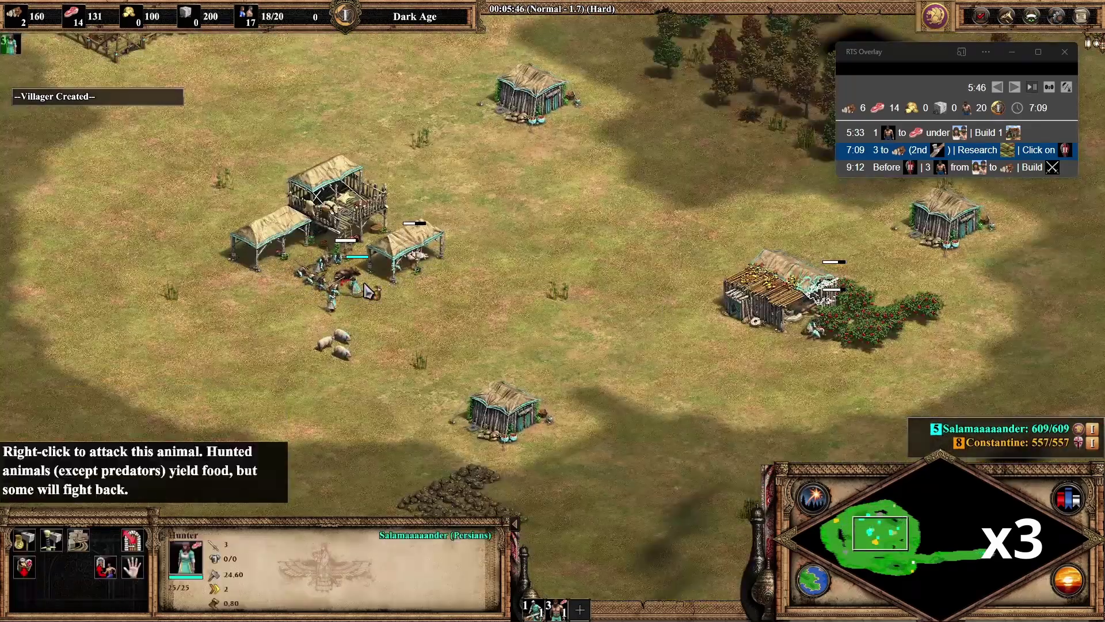
pyautogui.rightClick(351, 275)
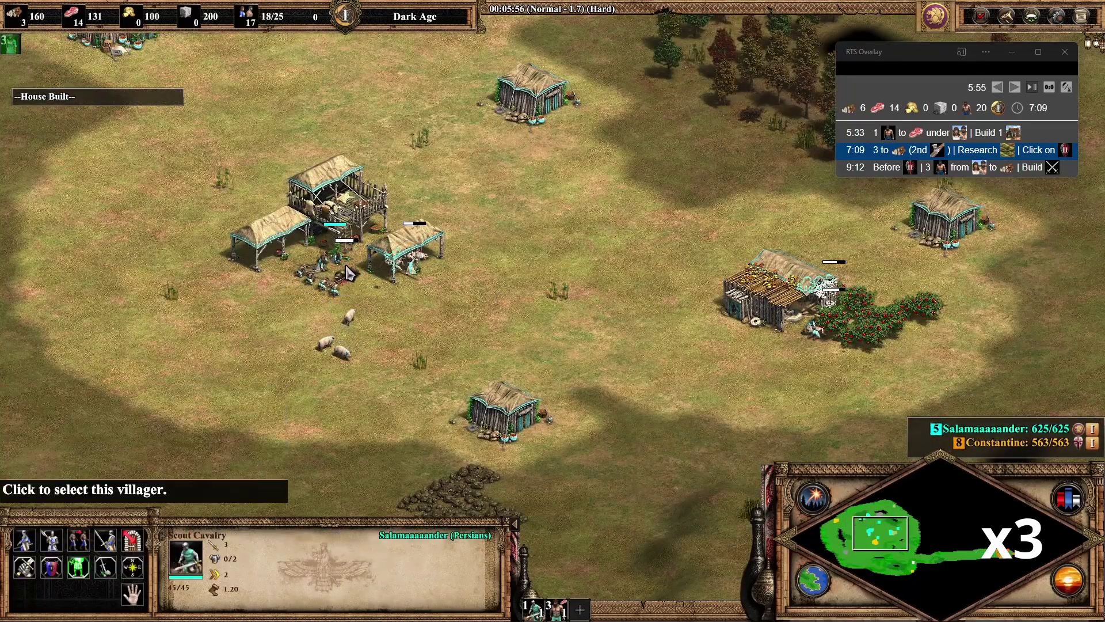
# Direct new villagers to the western woodline and place a second Lumber Camp there.
pyautogui.press('Up')
pyautogui.press('h')
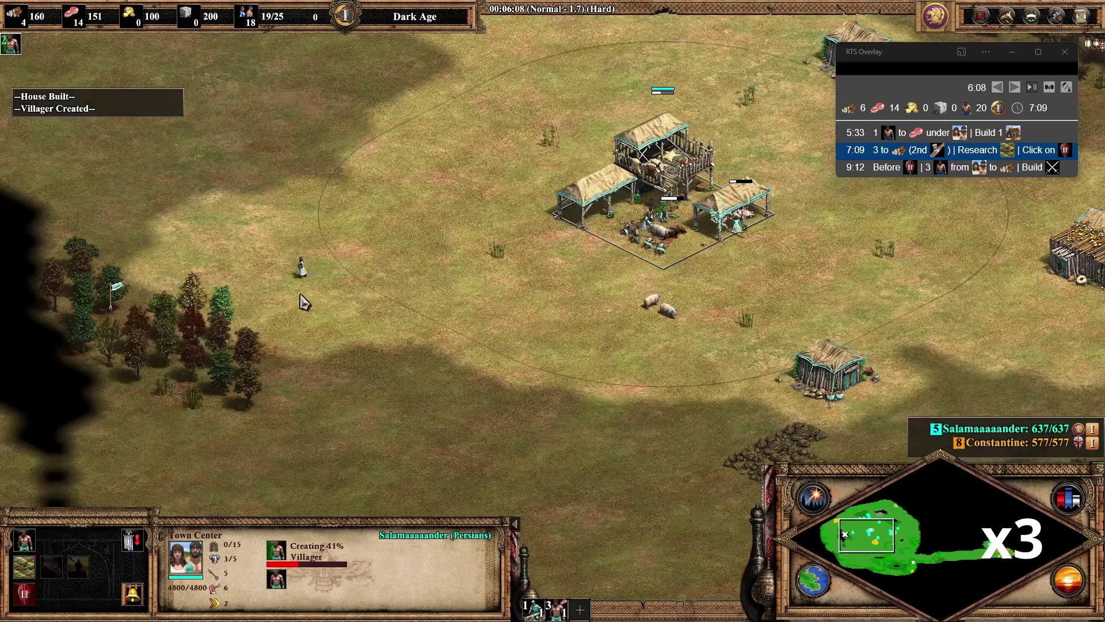
pyautogui.click(144, 277)
pyautogui.press('h')
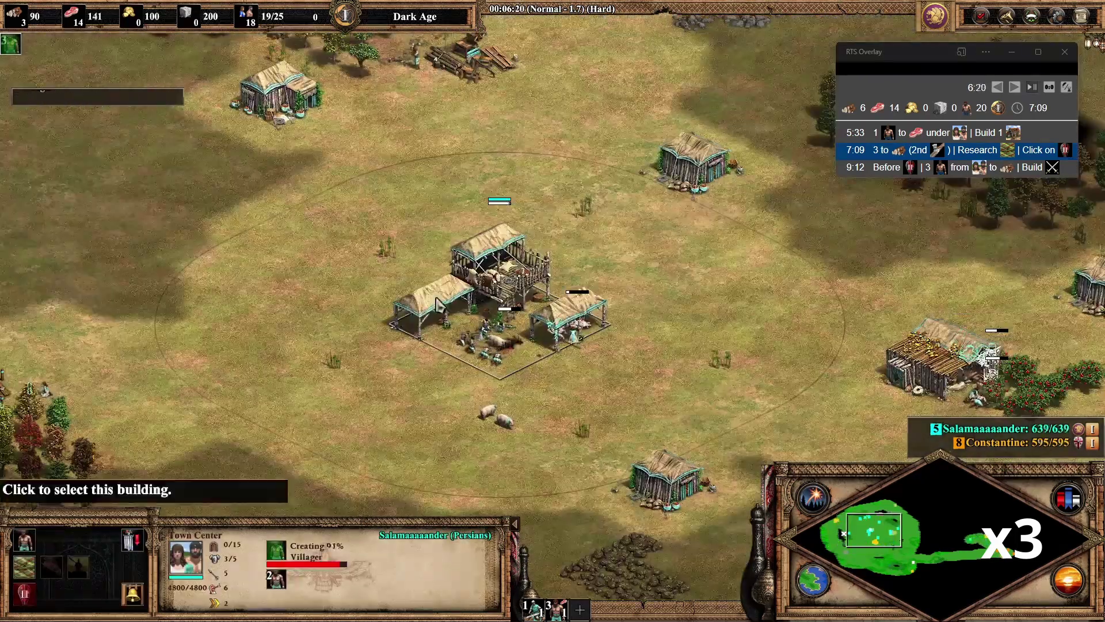
# Send the newly created villager to chop wood at the western woodline.
pyautogui.press('Left')
pyautogui.rightClick(322, 414)
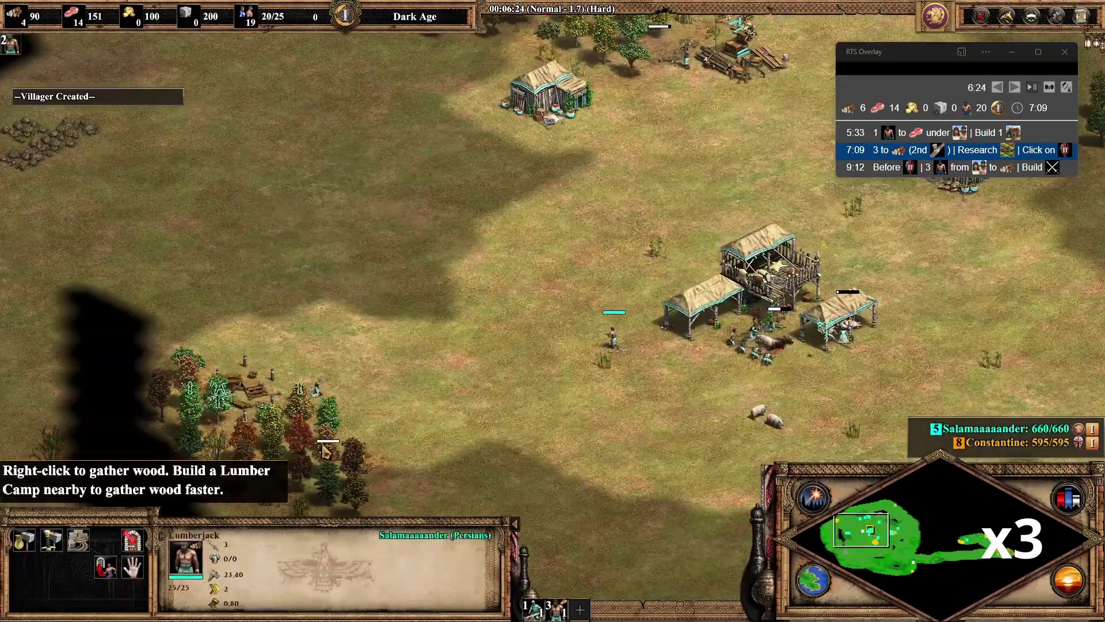
pyautogui.press('Right')
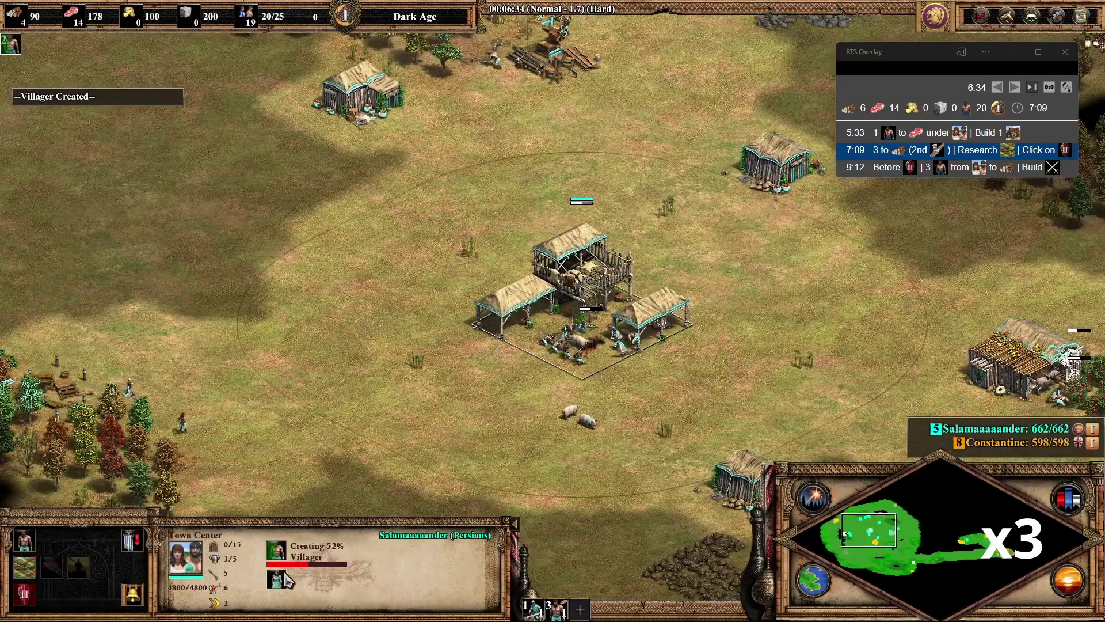
# Replace the queued villager with Loom research at the Town Center and assign the new villager to the western Lumber Camp.
pyautogui.press('Left')
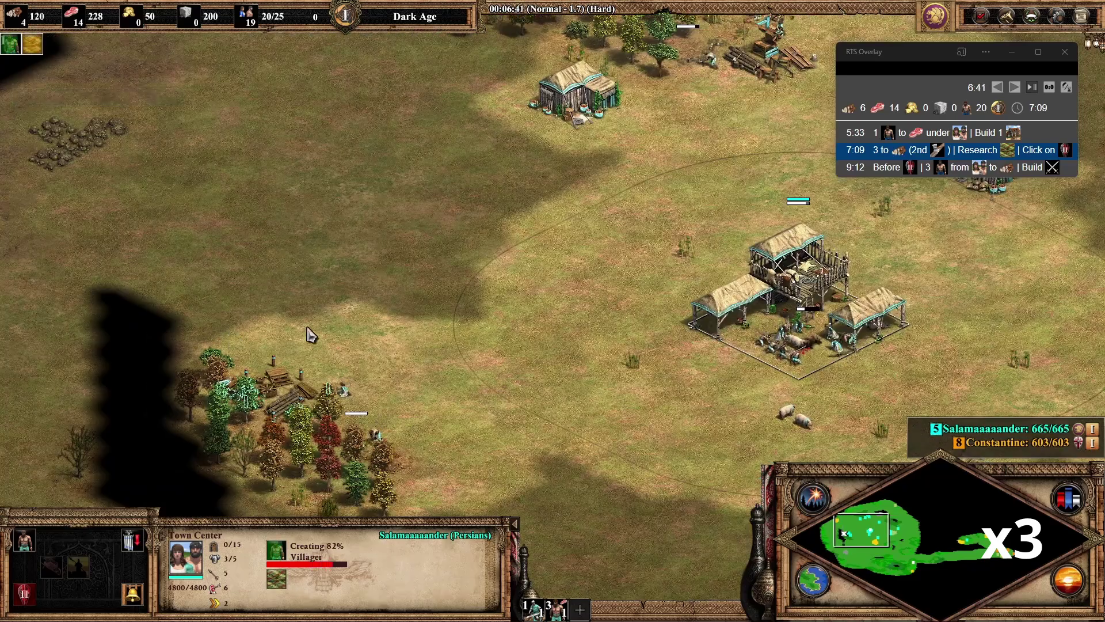
pyautogui.press('Right')
pyautogui.press('Right')
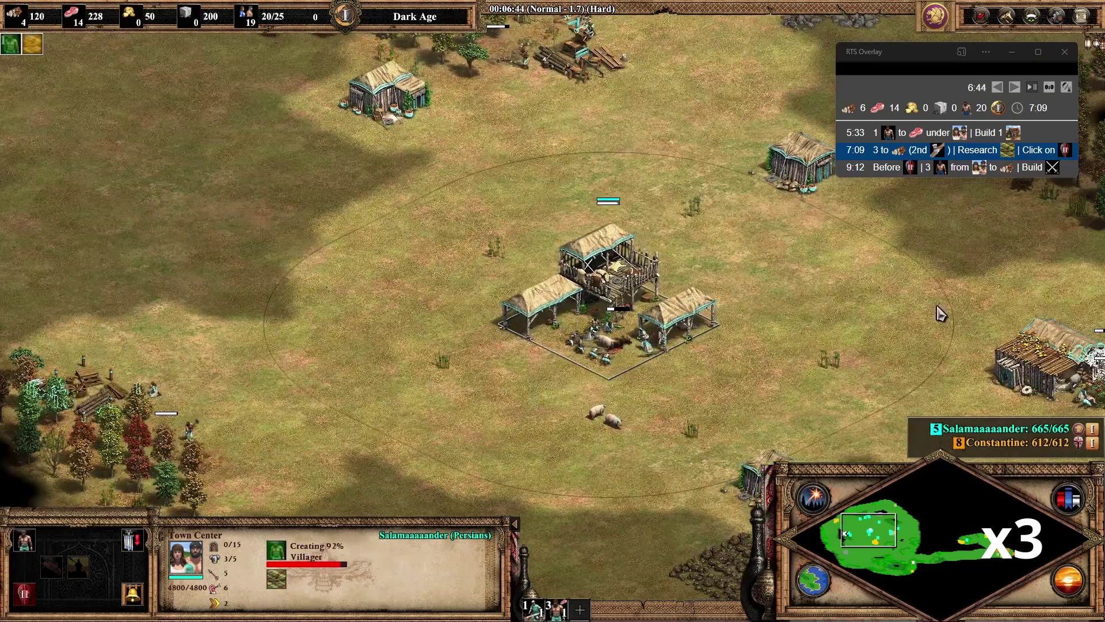
pyautogui.press('Left')
pyautogui.press('Left')
pyautogui.moveTo(407, 280); pyautogui.dragTo(514, 371)
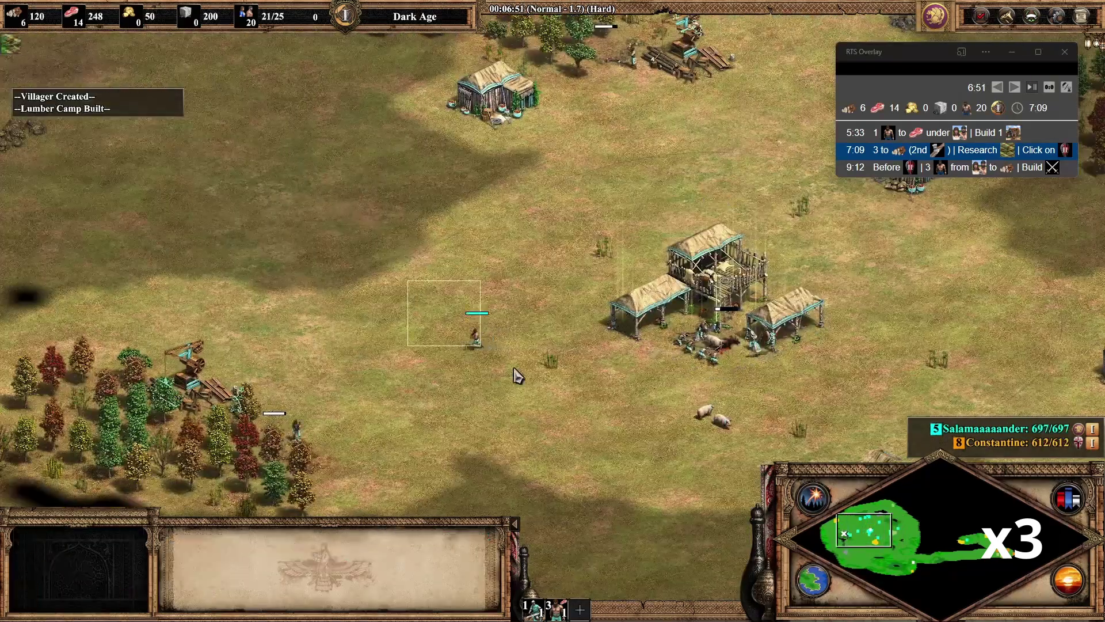
# Direct the Town Center villagers to the next pig and start the Feudal Age research.
pyautogui.click(846, 561)
pyautogui.click(873, 530)
pyautogui.moveTo(500, 274); pyautogui.dragTo(651, 357)
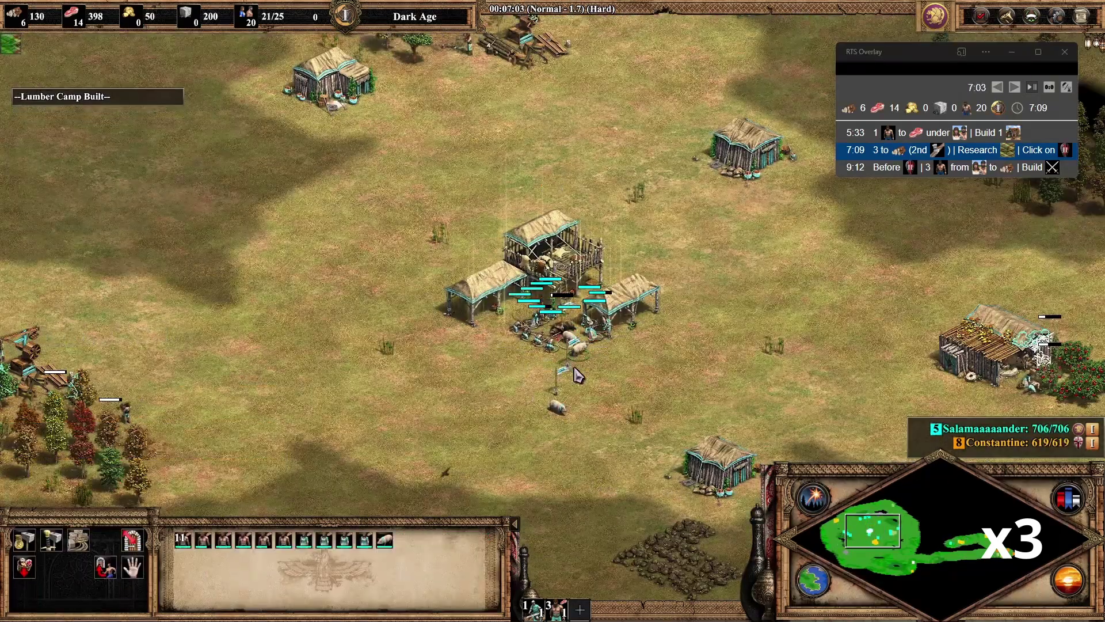
pyautogui.press('h')
pyautogui.press('Left')
pyautogui.press('Escape')
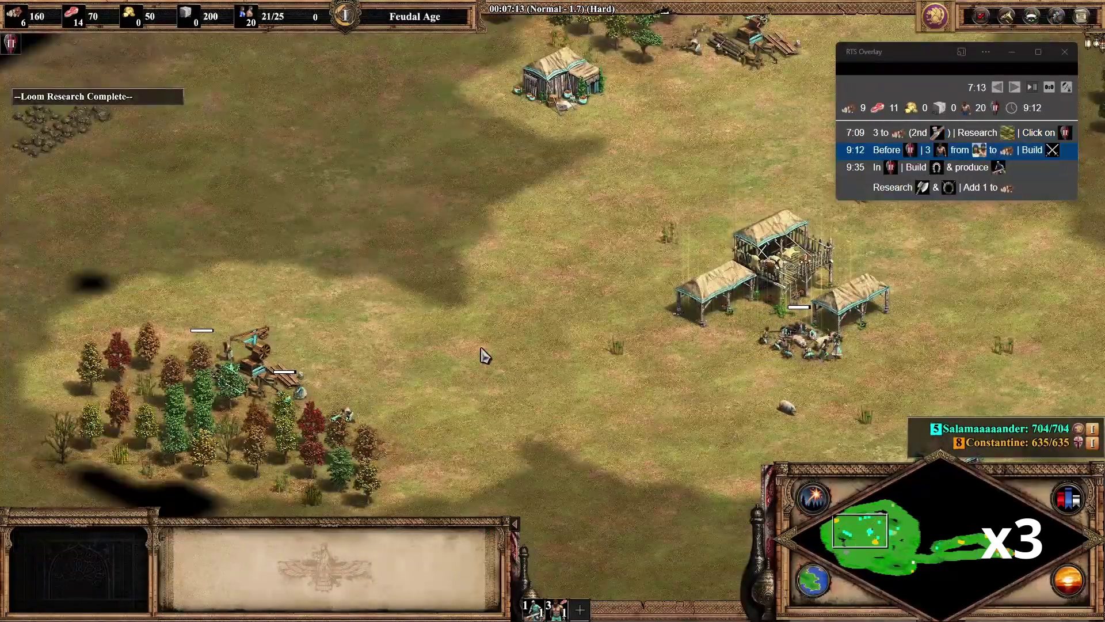
# Move three villagers from the Town Center to chop wood at the western woodline.
pyautogui.press('Right')
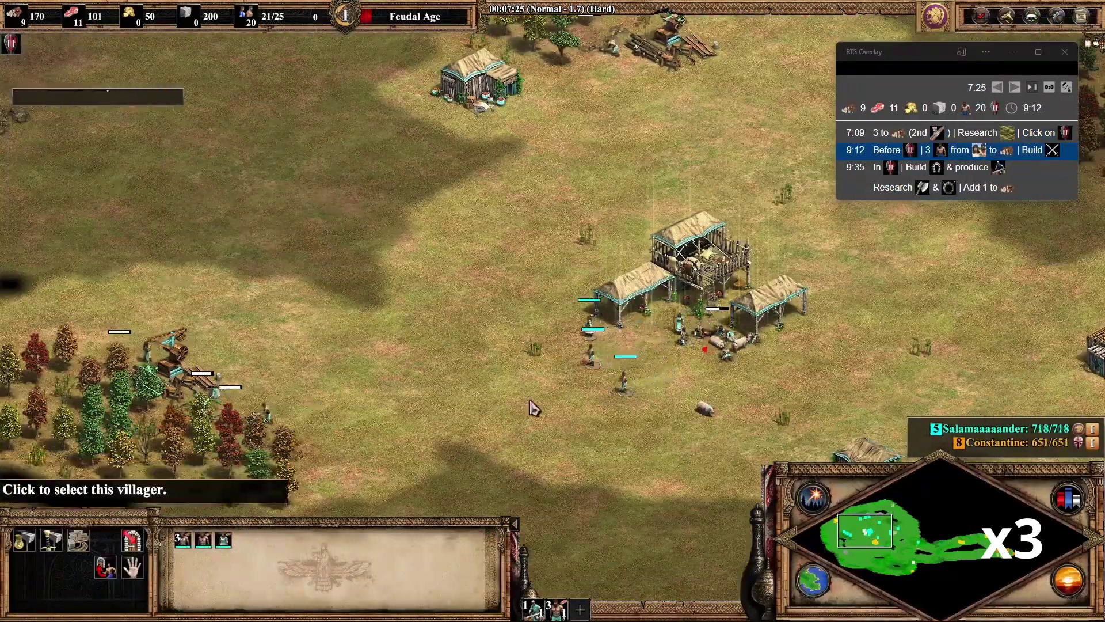
pyautogui.click(528, 407)
pyautogui.click(532, 384)
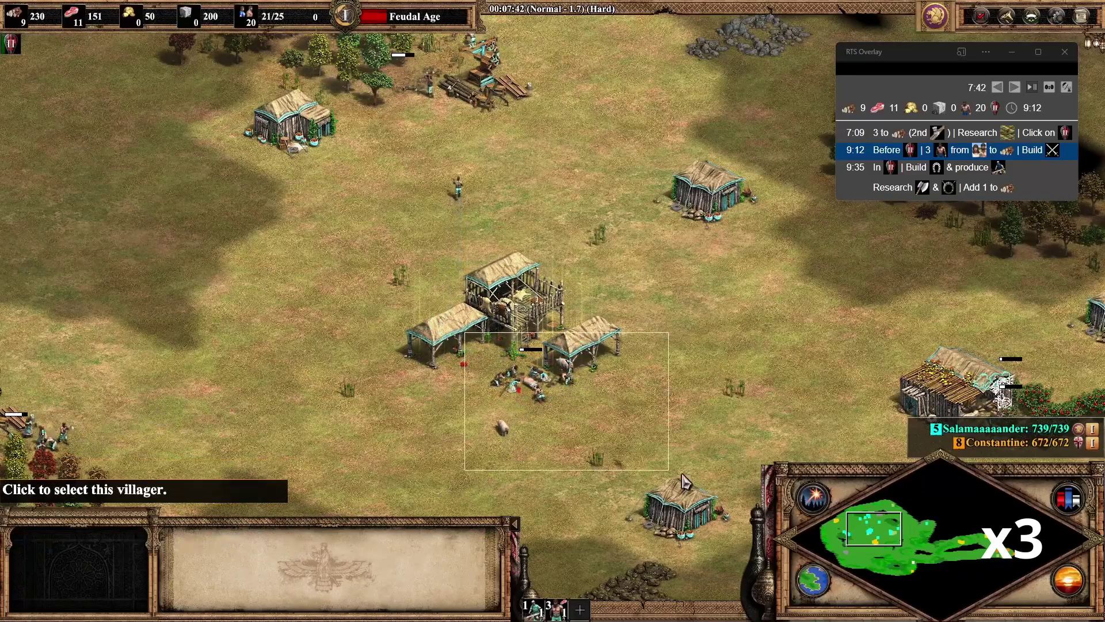
# Keep the Town Center villagers working on the remaining pigs and check on the scout's exploration in the east.
pyautogui.doubleClick(511, 383)
pyautogui.click(951, 518)
pyautogui.press('h')
pyautogui.click(871, 536)
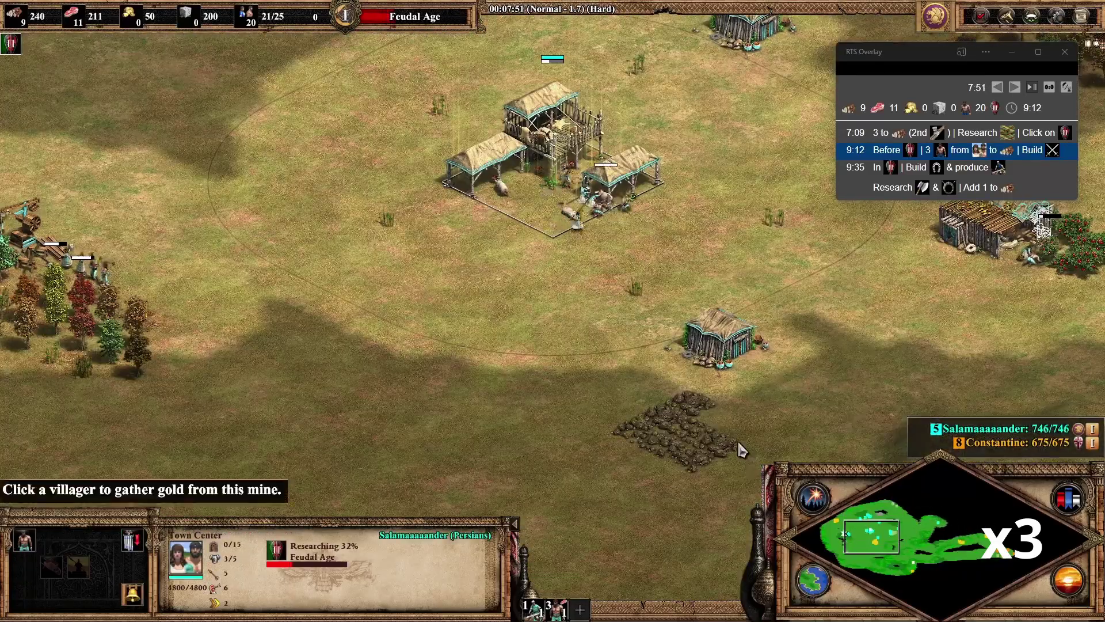
pyautogui.press('h')
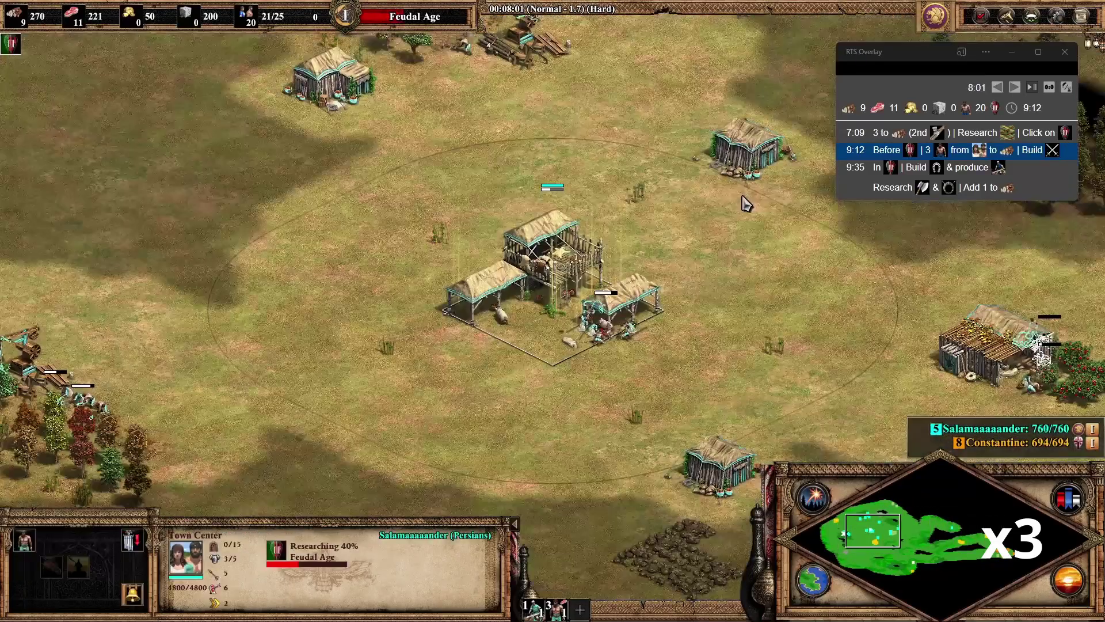
pyautogui.click(505, 325)
pyautogui.doubleClick(598, 329)
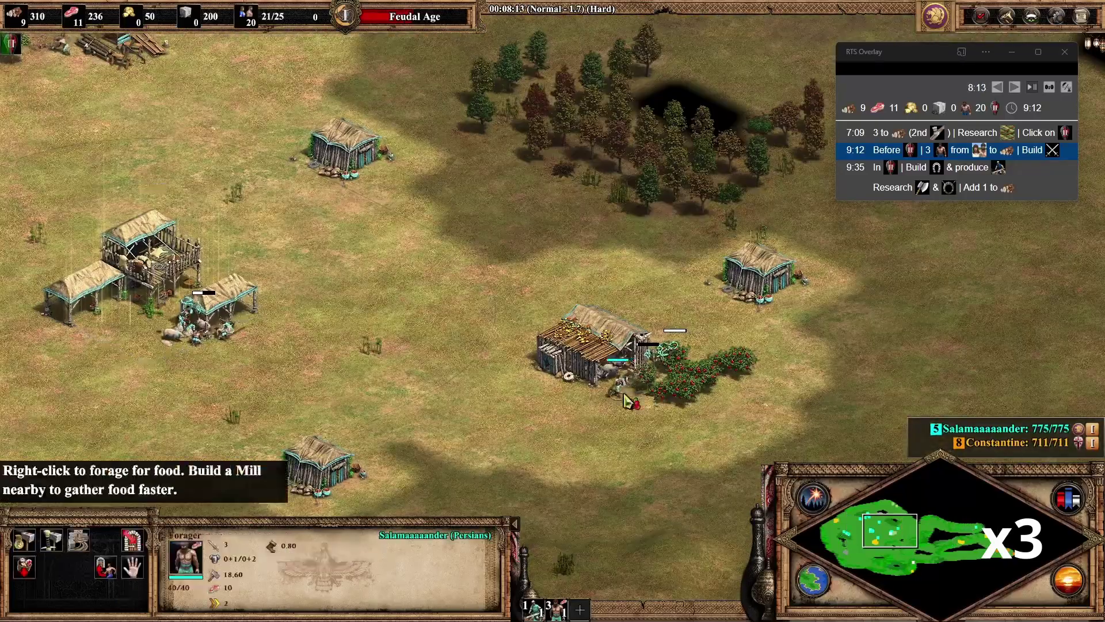
# Have a forager build a Barracks beside the House east of the Mill.
pyautogui.press('w')
pyautogui.press('q')
pyautogui.click(687, 165)
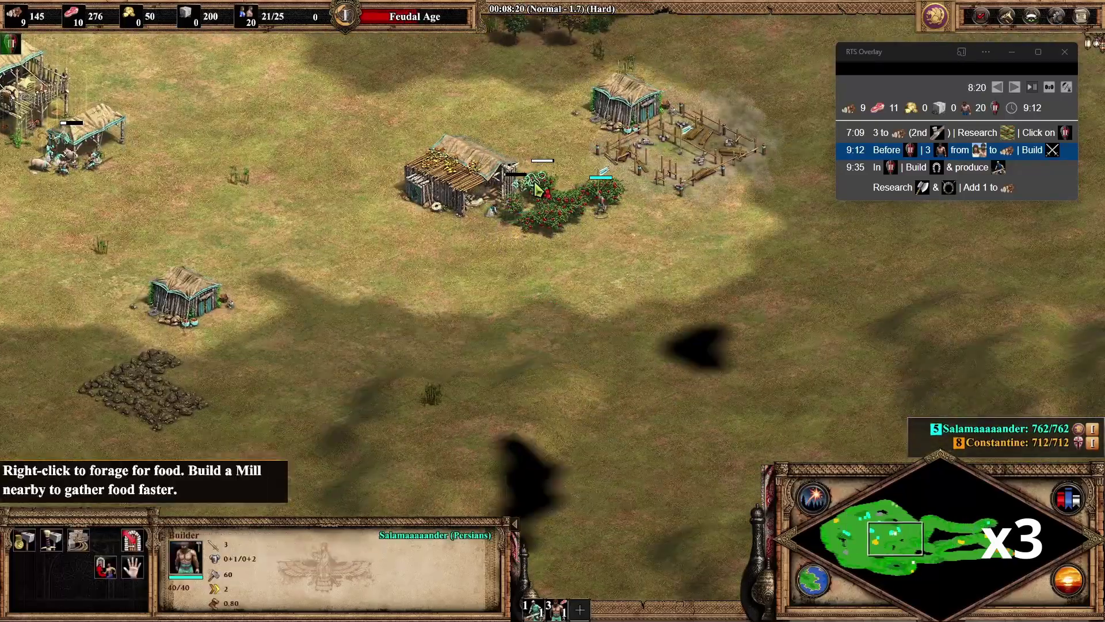
# Send the Scout Cavalry into the unexplored area on the eastern part of the map.
pyautogui.press('1')
pyautogui.press('1')
pyautogui.rightClick(911, 350)
pyautogui.click(966, 517)
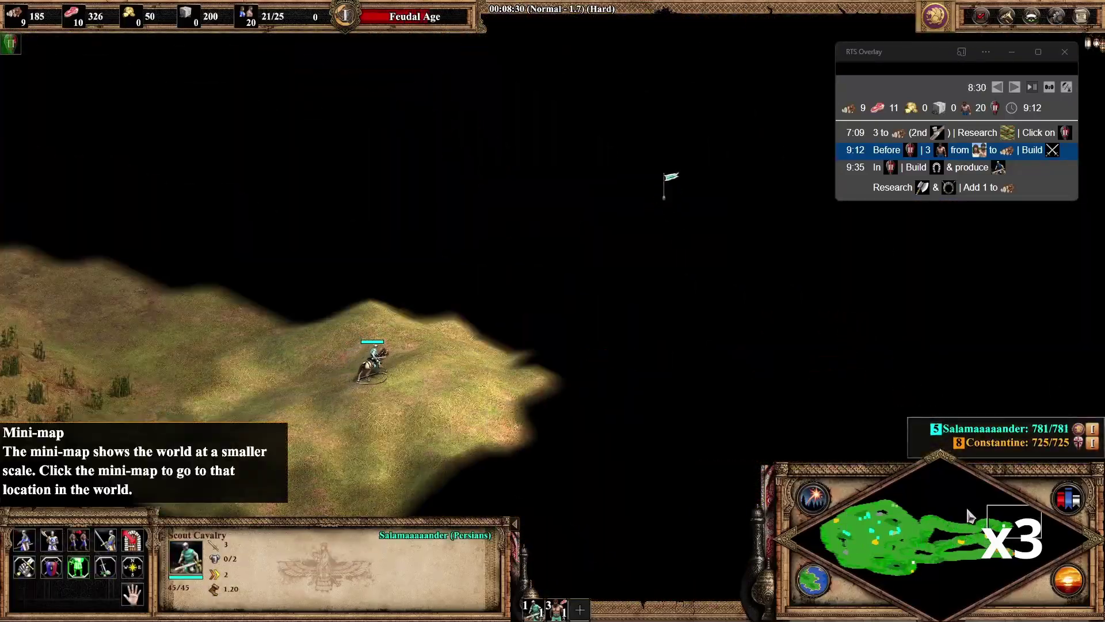
# Check the villagers at the Town Center and send the Scout Cavalry past the enemy base.
pyautogui.press('h')
pyautogui.doubleClick(592, 297)
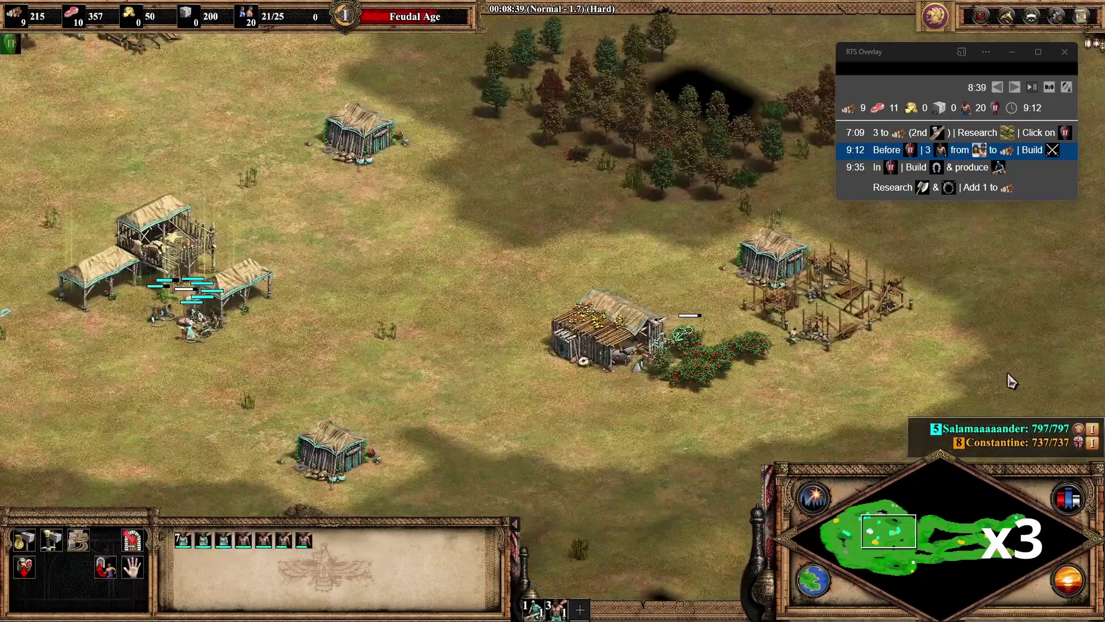
pyautogui.press('space')
pyautogui.press('.')
pyautogui.press('.')
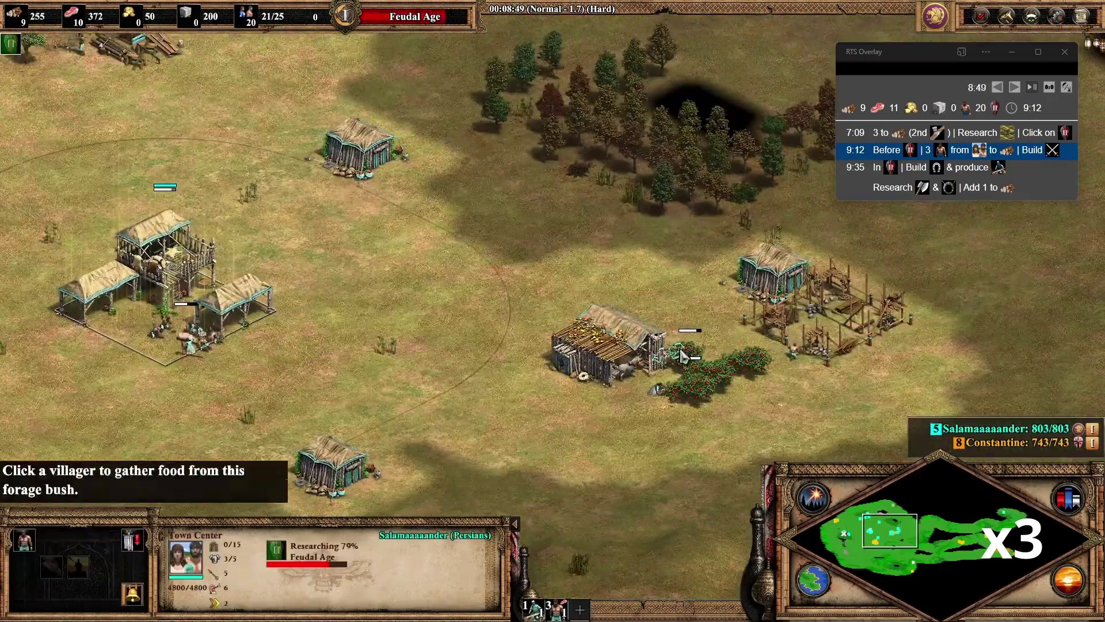
pyautogui.press('1')
pyautogui.press('1')
pyautogui.click(878, 524)
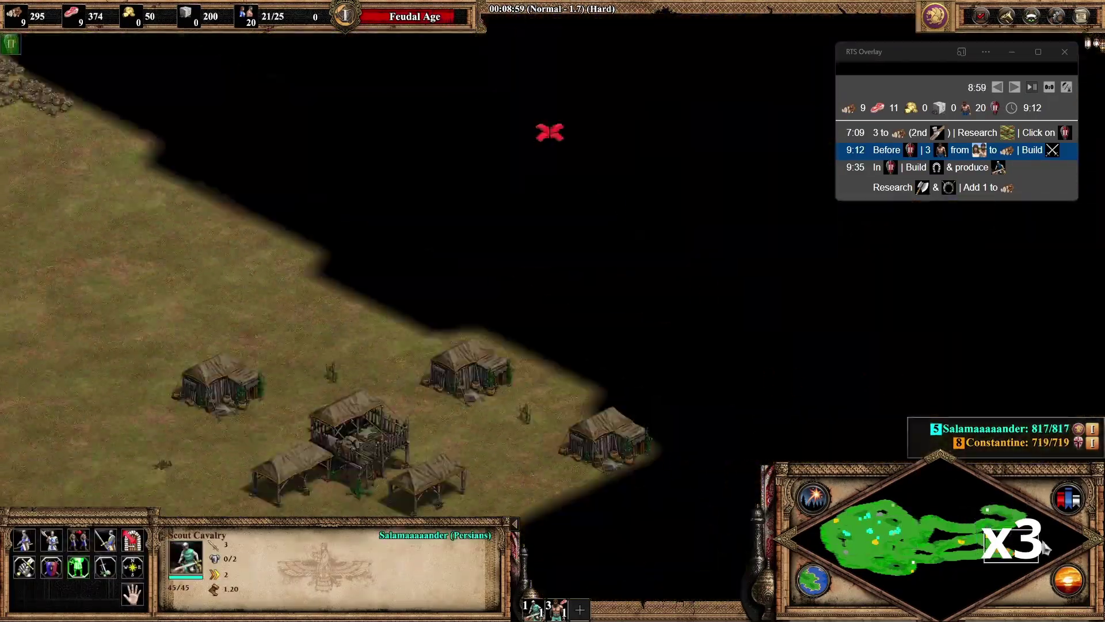
# Queue two villagers at the Town Center and place a Stable next to the Barracks.
pyautogui.press('h')
pyautogui.press('.')
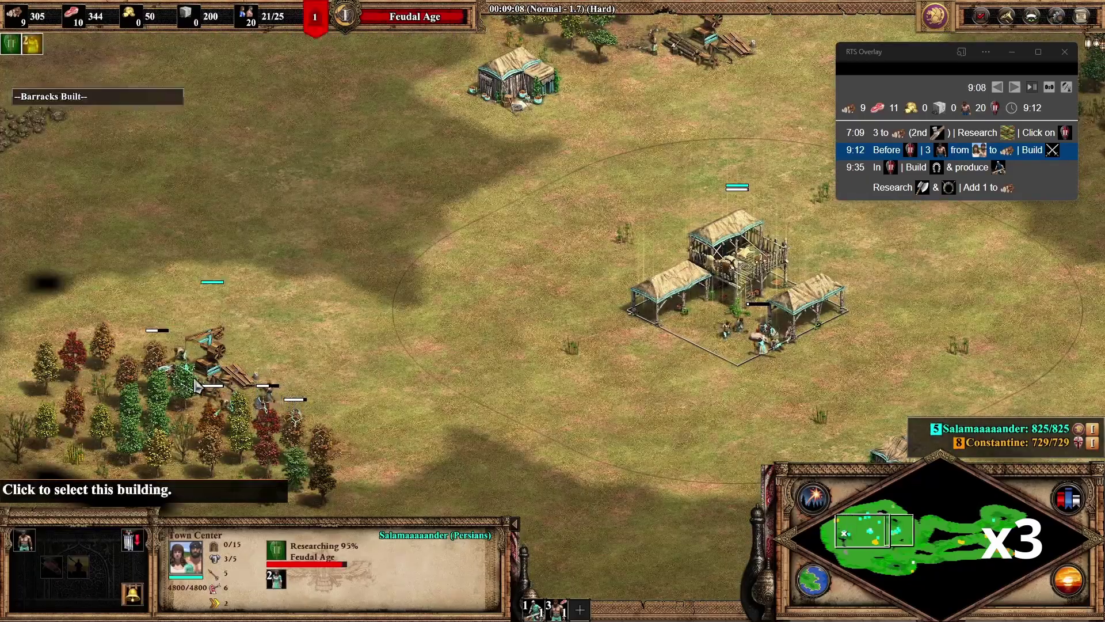
pyautogui.press('.')
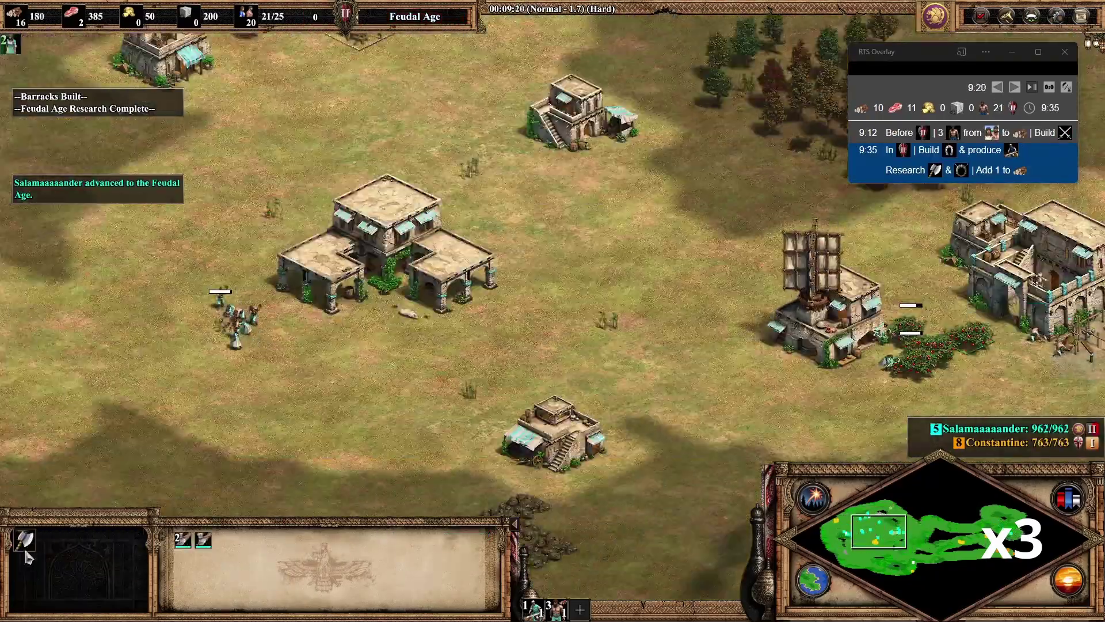
# Place a Farm beside the Town Center and research Double-Bit Axe and Horse Collar.
pyautogui.click(229, 311)
pyautogui.click(483, 345)
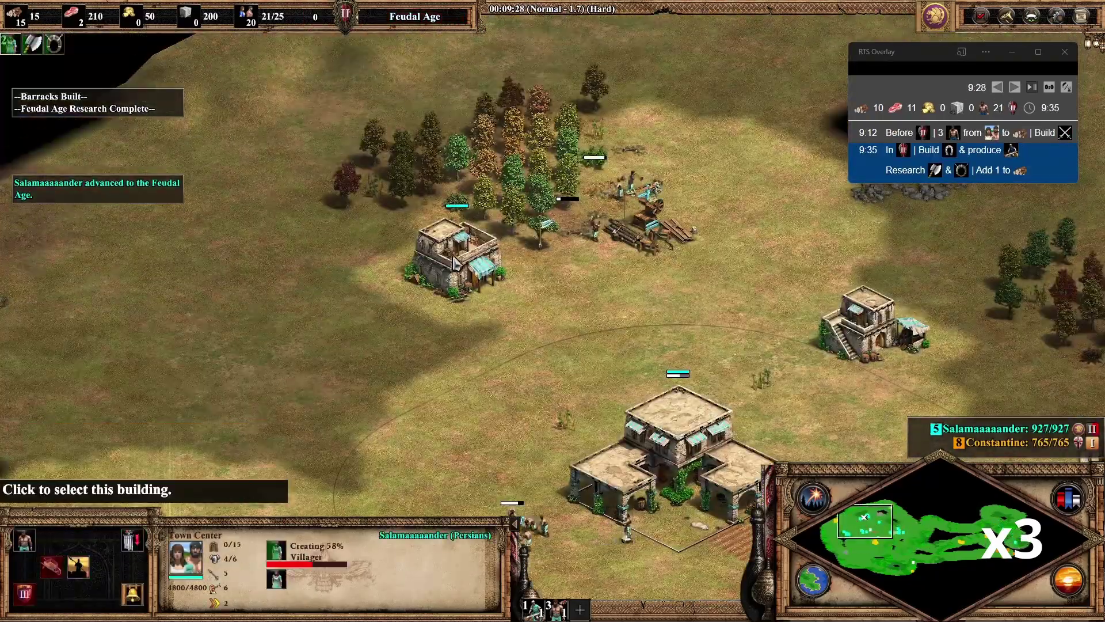
pyautogui.press('h')
pyautogui.press('.')
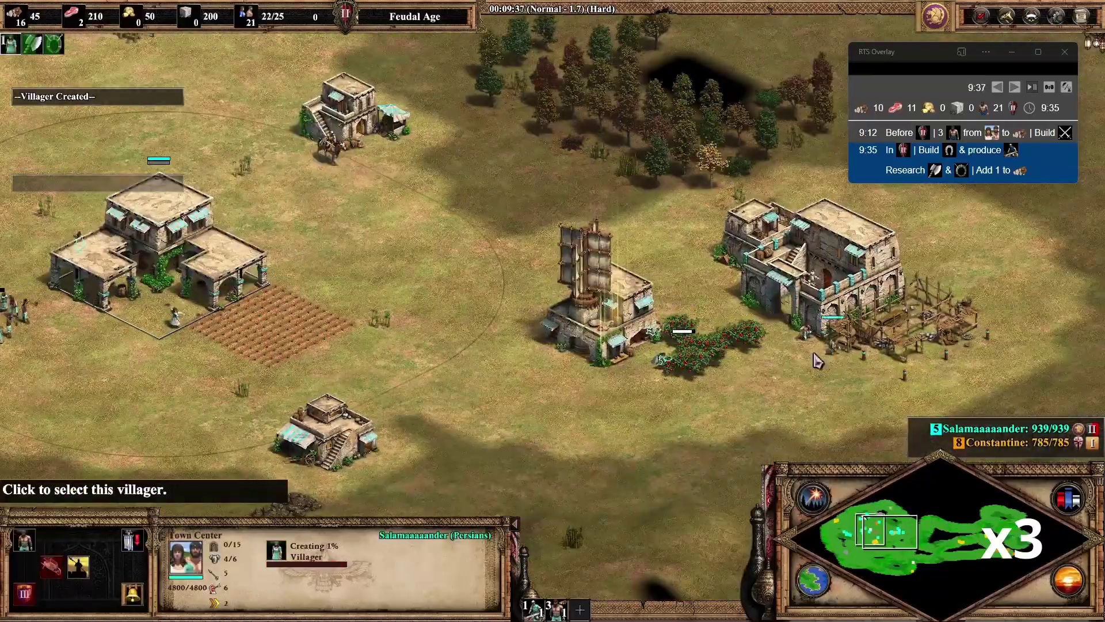
# Reassign villagers around the Town Center to food and queue two Scout Cavalry at the Stable.
pyautogui.rightClick(714, 334)
pyautogui.press('h')
pyautogui.click(458, 315)
pyautogui.keyDown('shift'); pyautogui.click(320, 333); pyautogui.keyUp('shift')
pyautogui.keyDown('shift'); pyautogui.click(535, 222); pyautogui.keyUp('shift')
pyautogui.press('h')
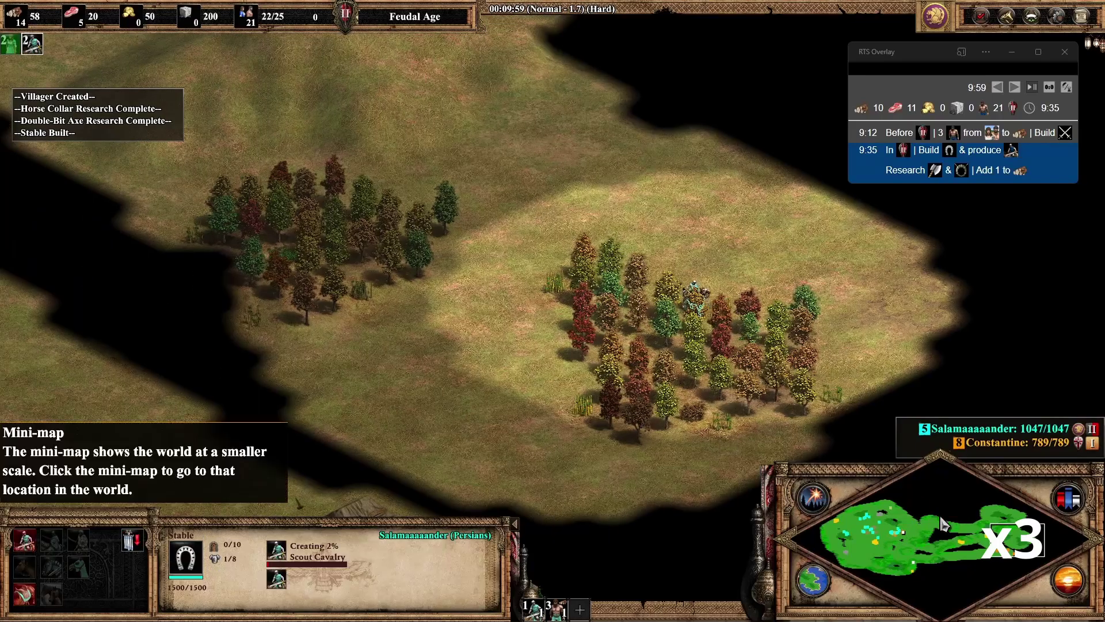
pyautogui.click(898, 538)
pyautogui.press('h')
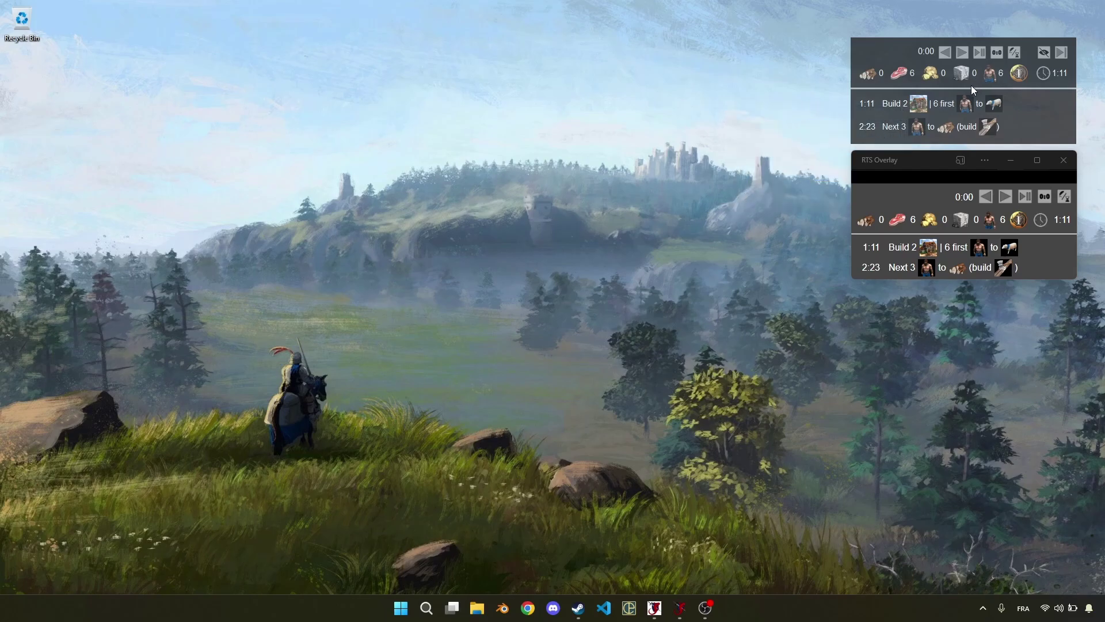
# Switch the upper desktop overlay to manual steps and back to timed mode, and focus the lower RTS Overlay window.
pyautogui.click(1013, 51)
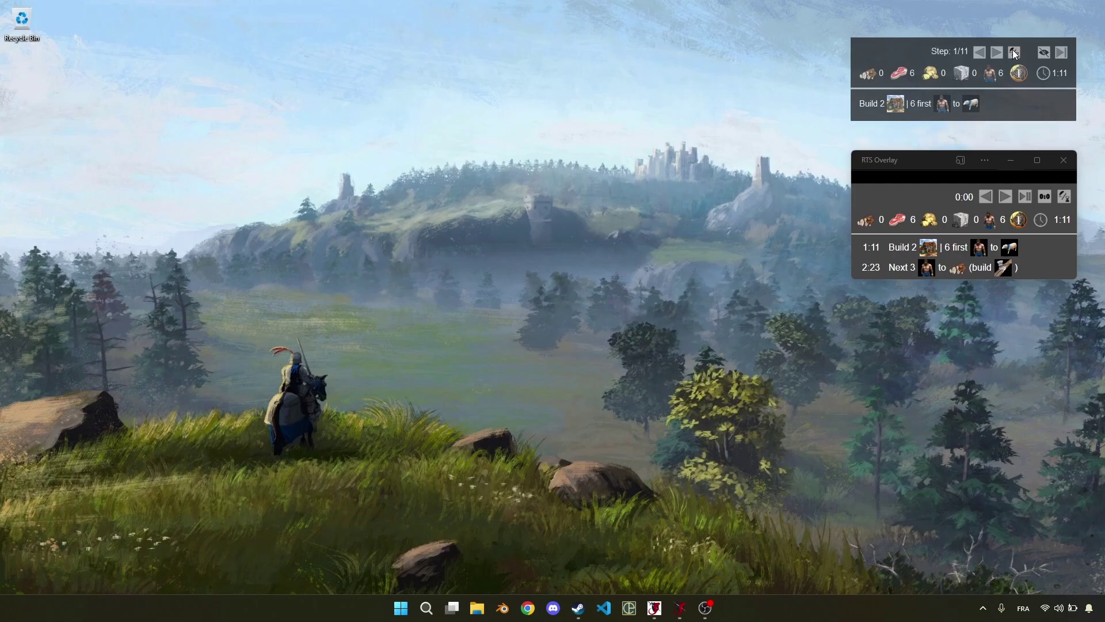
pyautogui.click(1013, 51)
pyautogui.moveTo(907, 99); pyautogui.dragTo(726, 200)
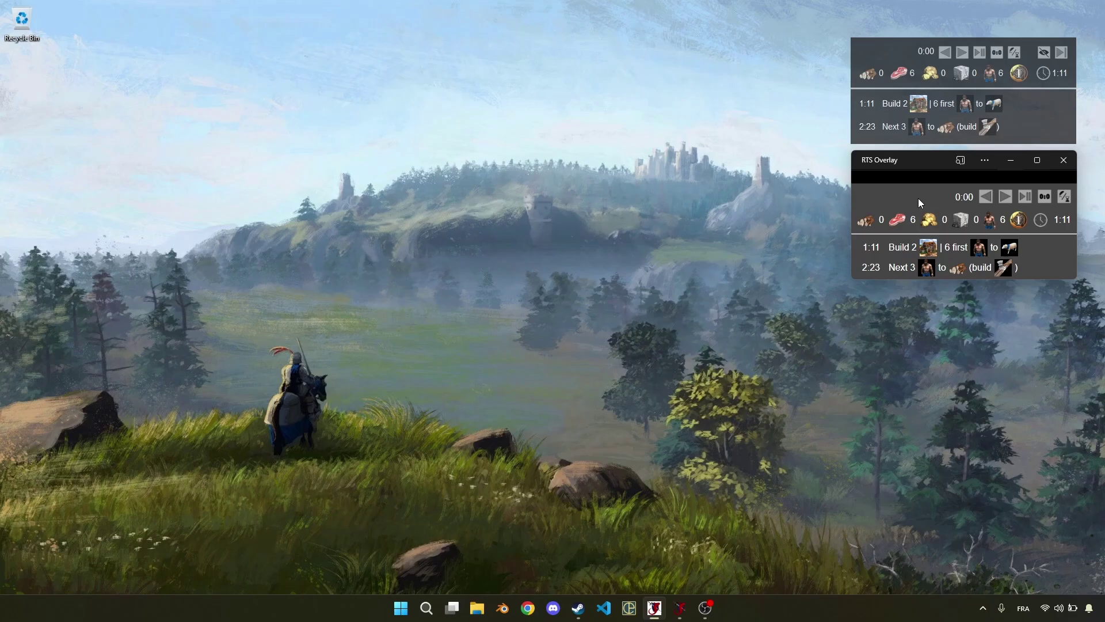
# Test starting, stopping and resetting the build order timers, first on both overlays and again on the upper one alone.
pyautogui.press('space')
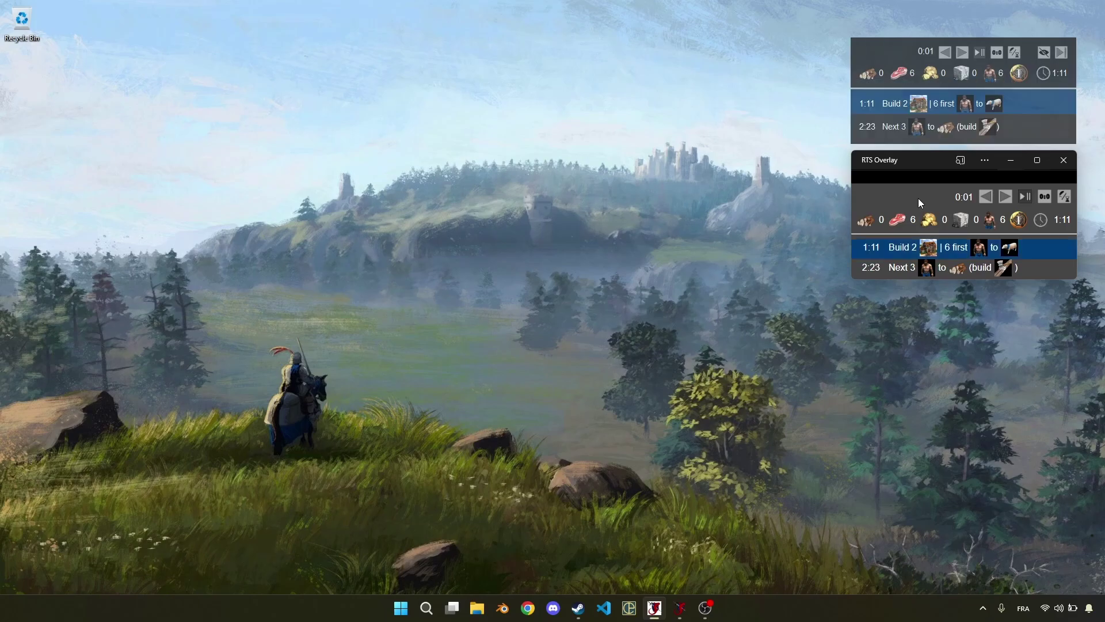
pyautogui.click(1023, 202)
pyautogui.click(996, 52)
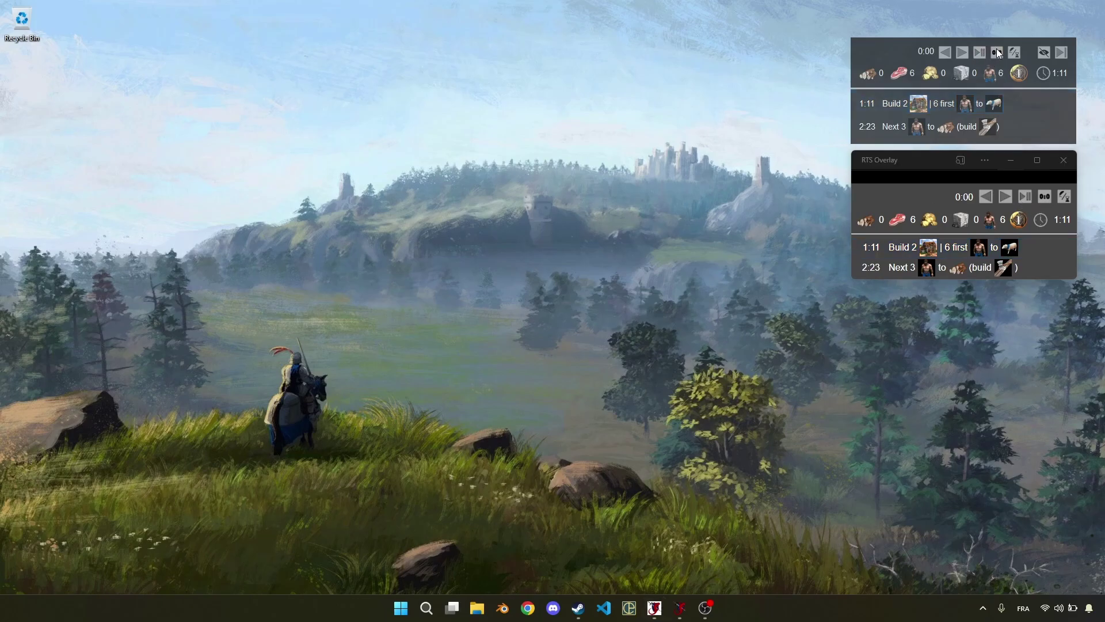
pyautogui.press('space')
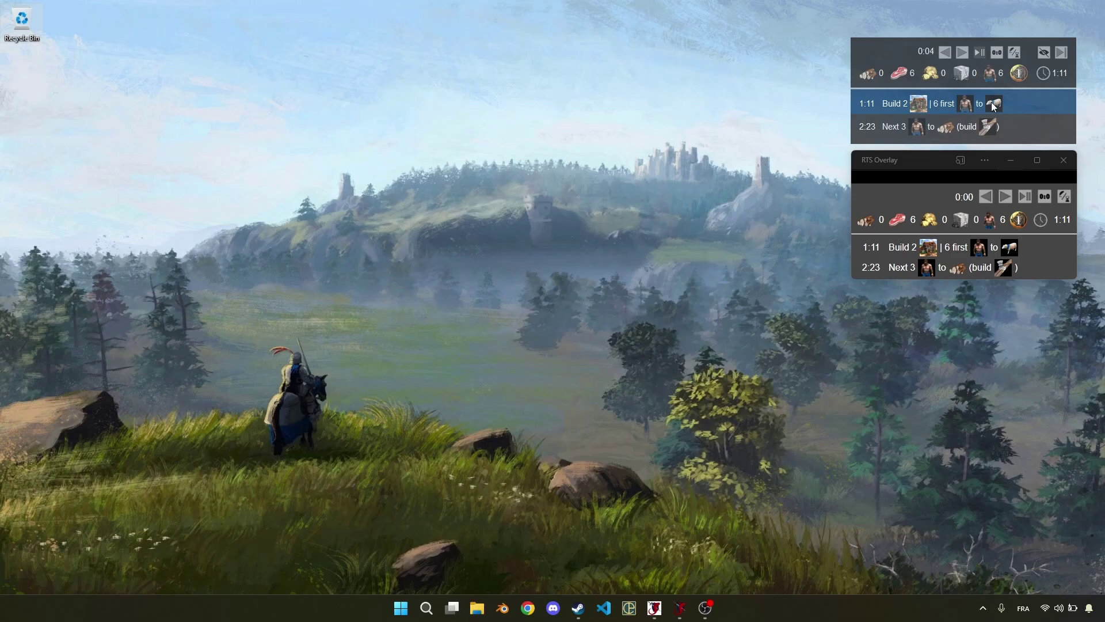
pyautogui.click(979, 53)
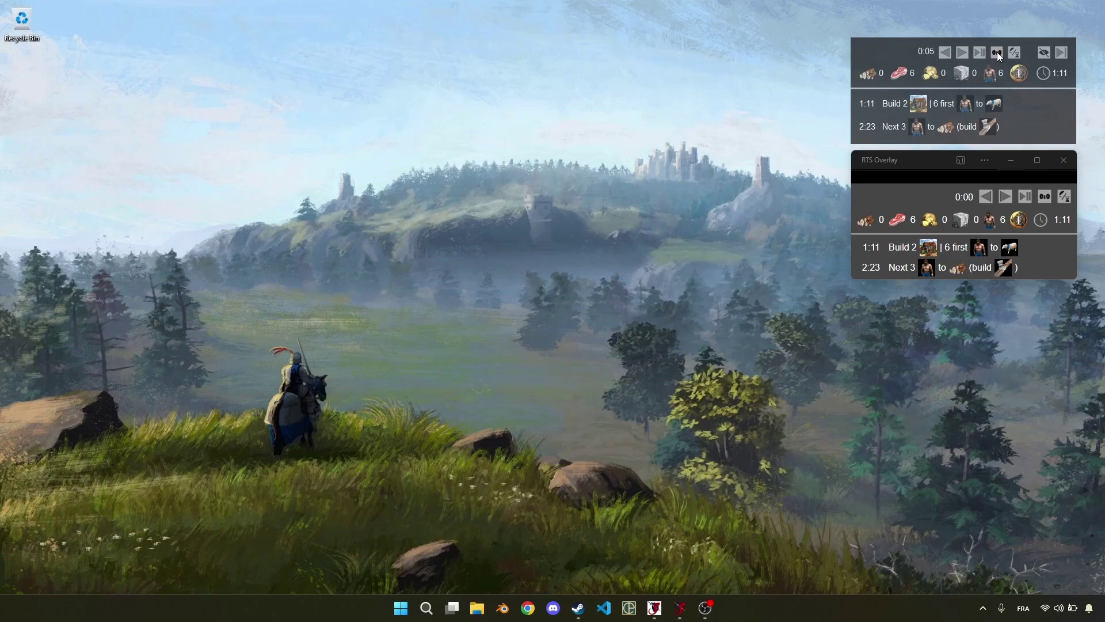
# Switch to Age of Empires II and queue another villager at the Town Center in the new match.
pyautogui.click(578, 608)
pyautogui.click(230, 313)
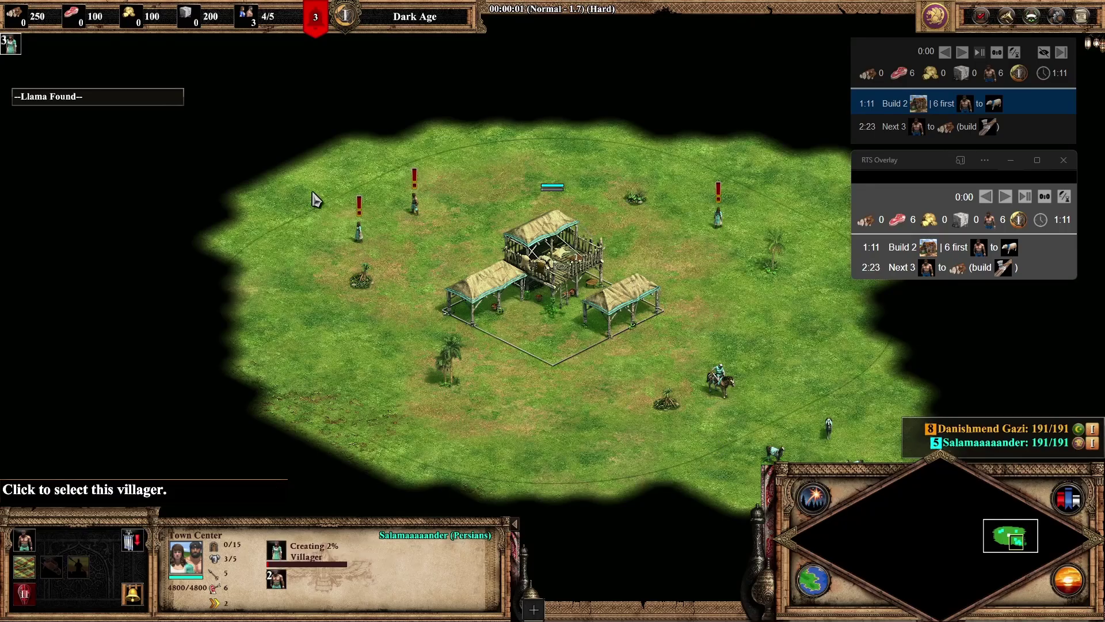
pyautogui.press('q')
# Build two Houses, one northwest of the Town Center with two villagers and one northeast with the third.
pyautogui.moveTo(315, 190); pyautogui.dragTo(426, 235)
pyautogui.press('q')
pyautogui.press('q')
pyautogui.click(305, 173)
pyautogui.click(717, 216)
pyautogui.press('q')
pyautogui.press('q')
pyautogui.click(800, 178)
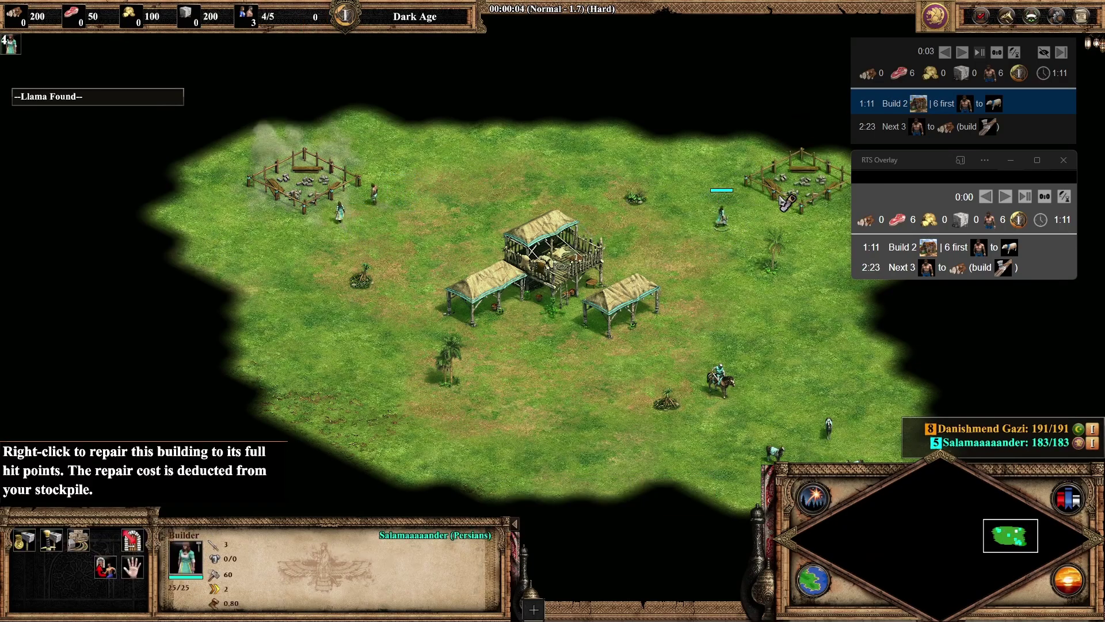
# Send the Scout Cavalry exploring and a llama to the Town Center, and give the three builders a follow-up order.
pyautogui.click(717, 379)
pyautogui.rightClick(422, 480)
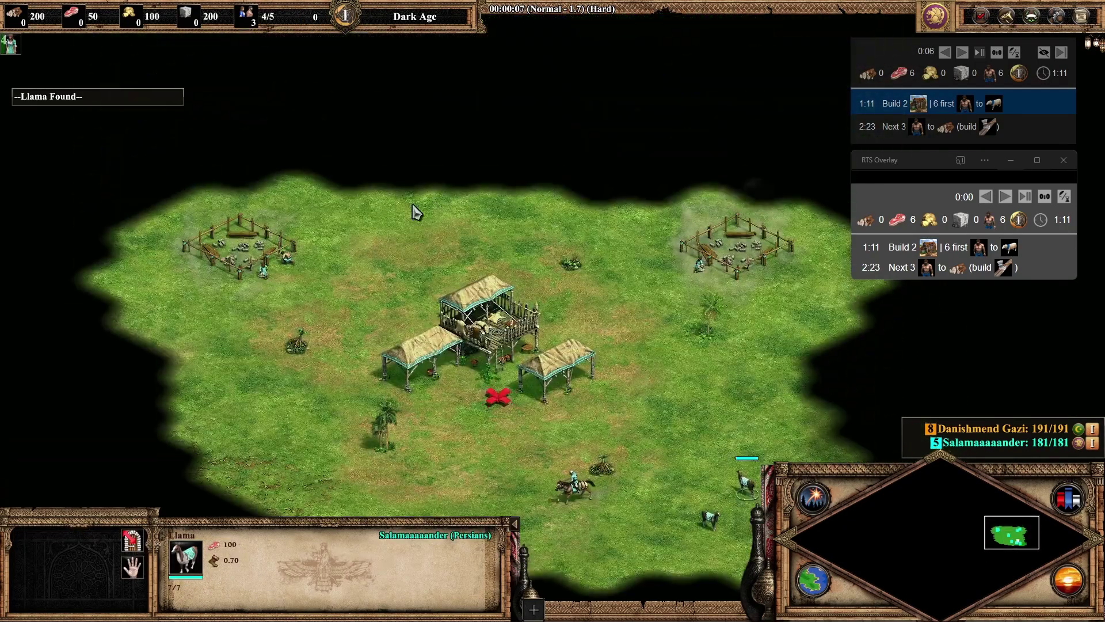
pyautogui.doubleClick(699, 266)
pyautogui.rightClick(709, 467)
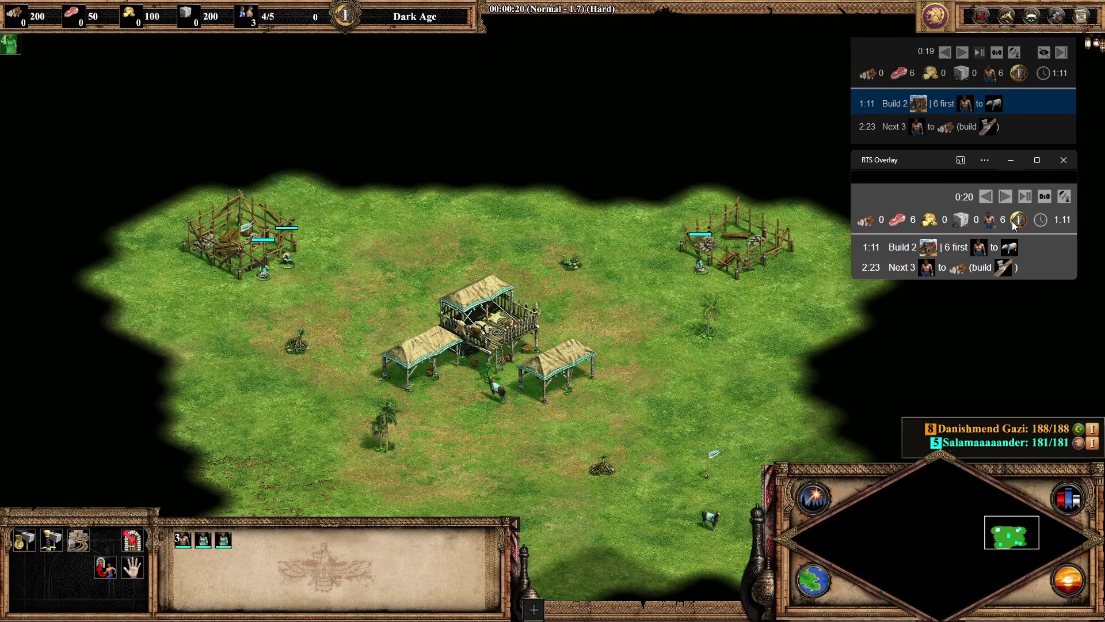
# Start the lower overlay's timer from 0:20 and assign the available villagers to the llama by the Town Center.
pyautogui.click(733, 179)
pyautogui.moveTo(89, 170); pyautogui.dragTo(811, 419)
pyautogui.click(483, 432)
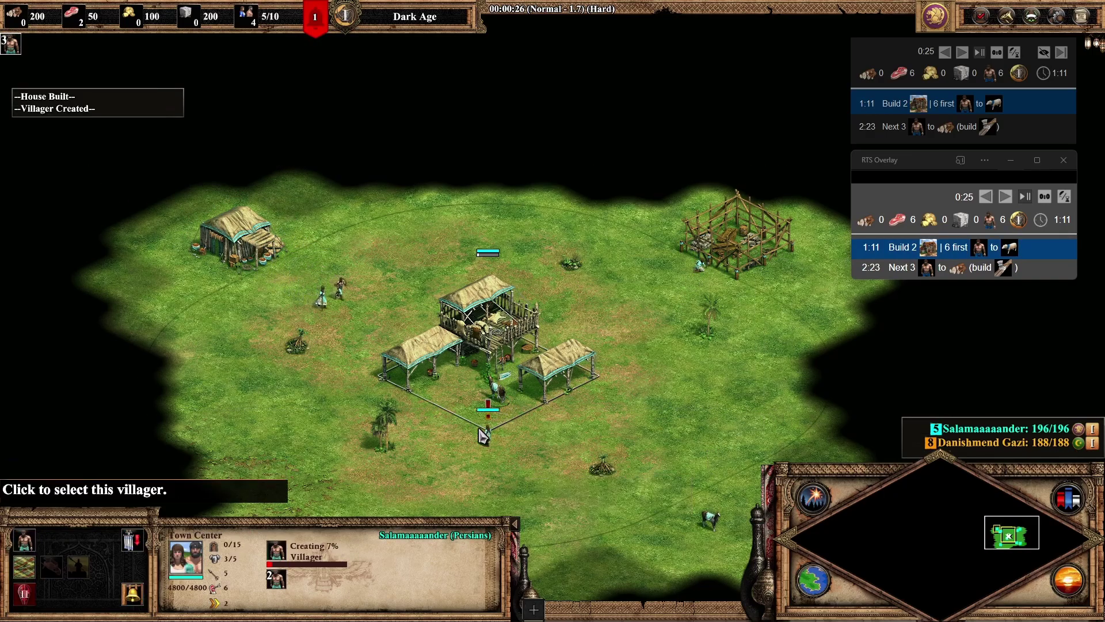
# Queue another villager at the Town Center and redirect the Scout Cavalry to explore south of the base.
pyautogui.press('q')
pyautogui.press('space')
pyautogui.press('q')
pyautogui.click(428, 199)
pyautogui.rightClick(734, 328)
pyautogui.press('h')
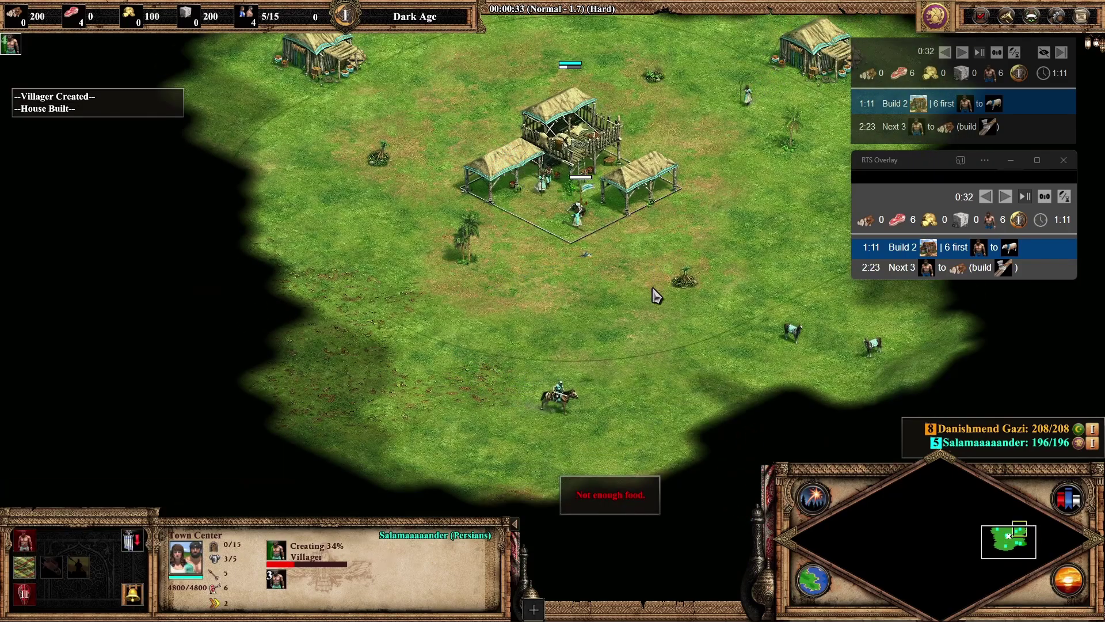
pyautogui.press('Up')
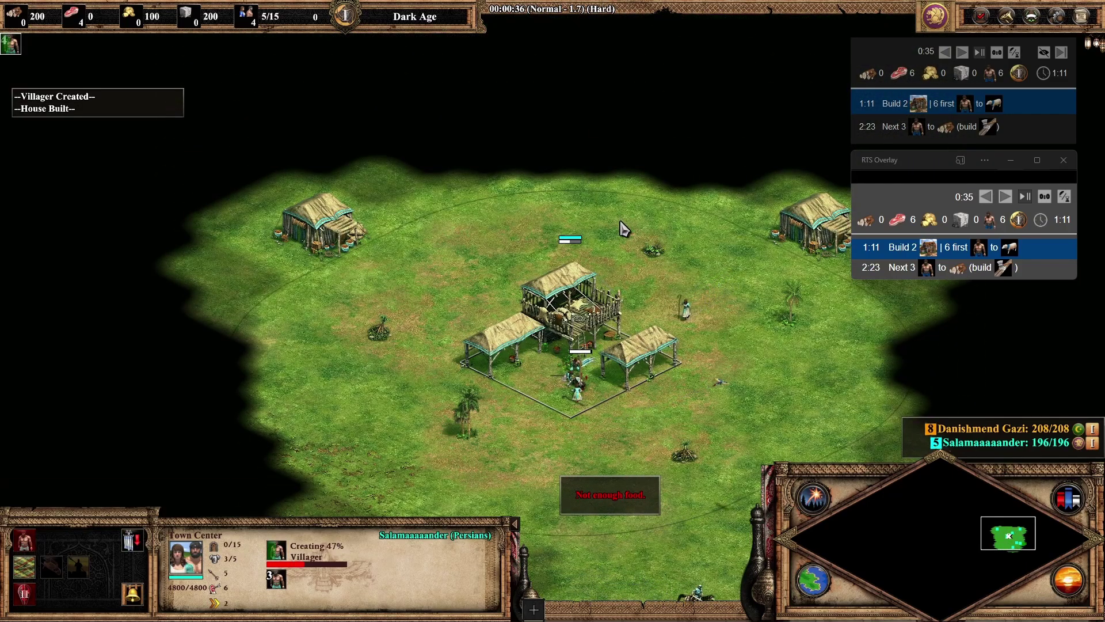
pyautogui.click(748, 308)
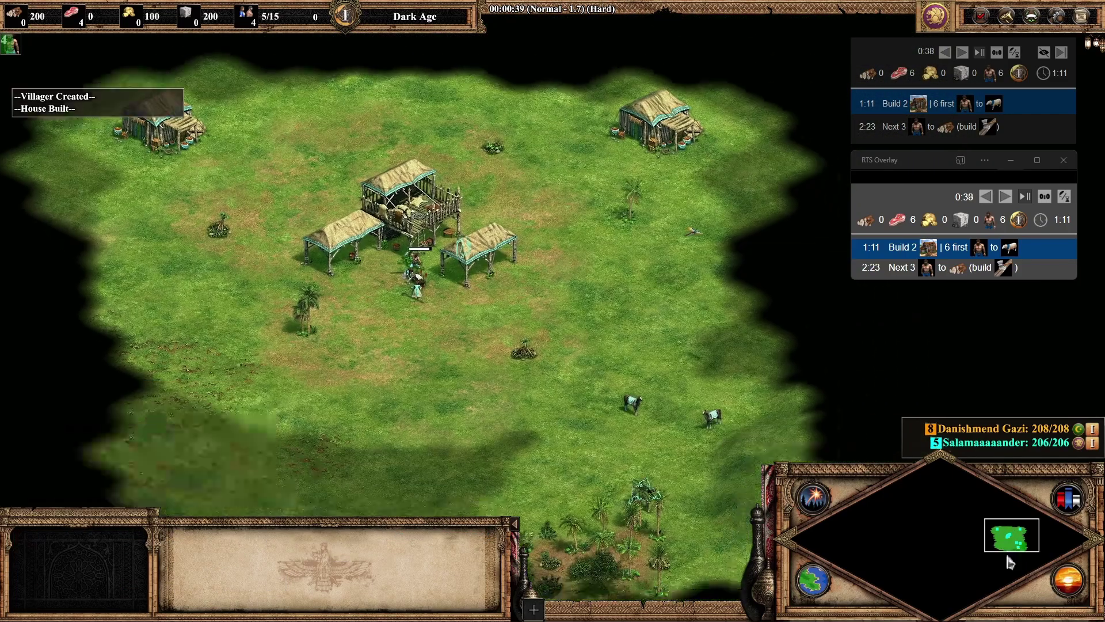